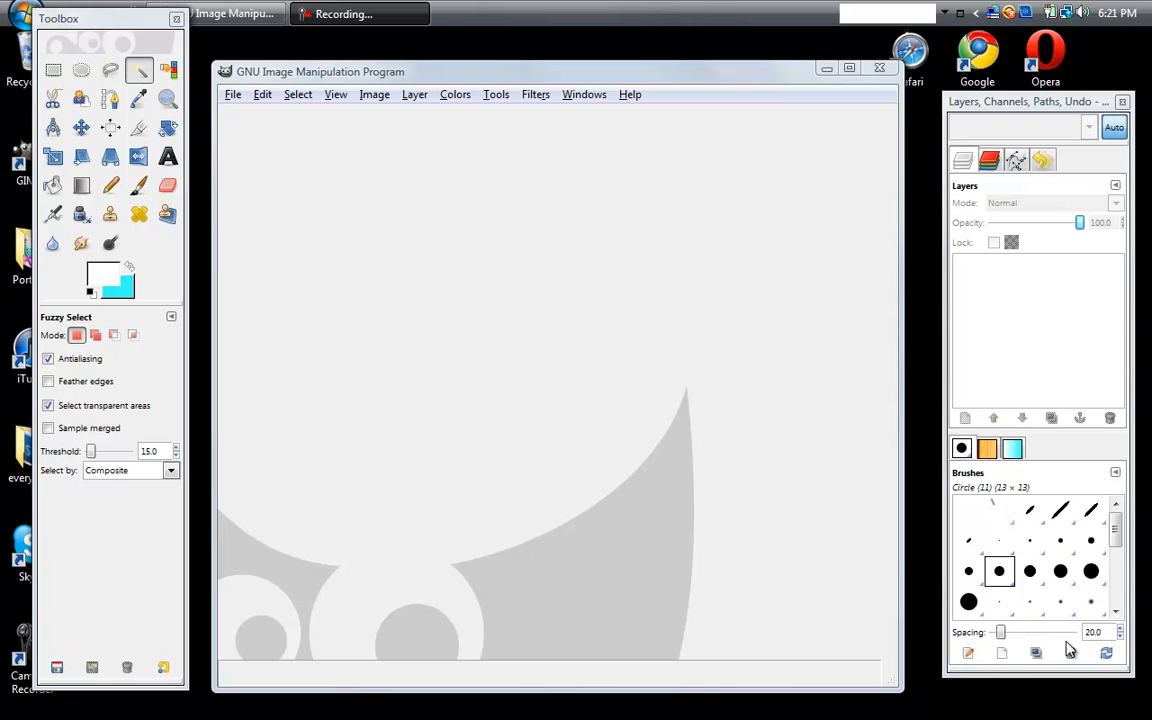
- Open the YTBackground09.jpg image from the Downloads folder
{"action": "left_click", "coordinate": [233, 100]}
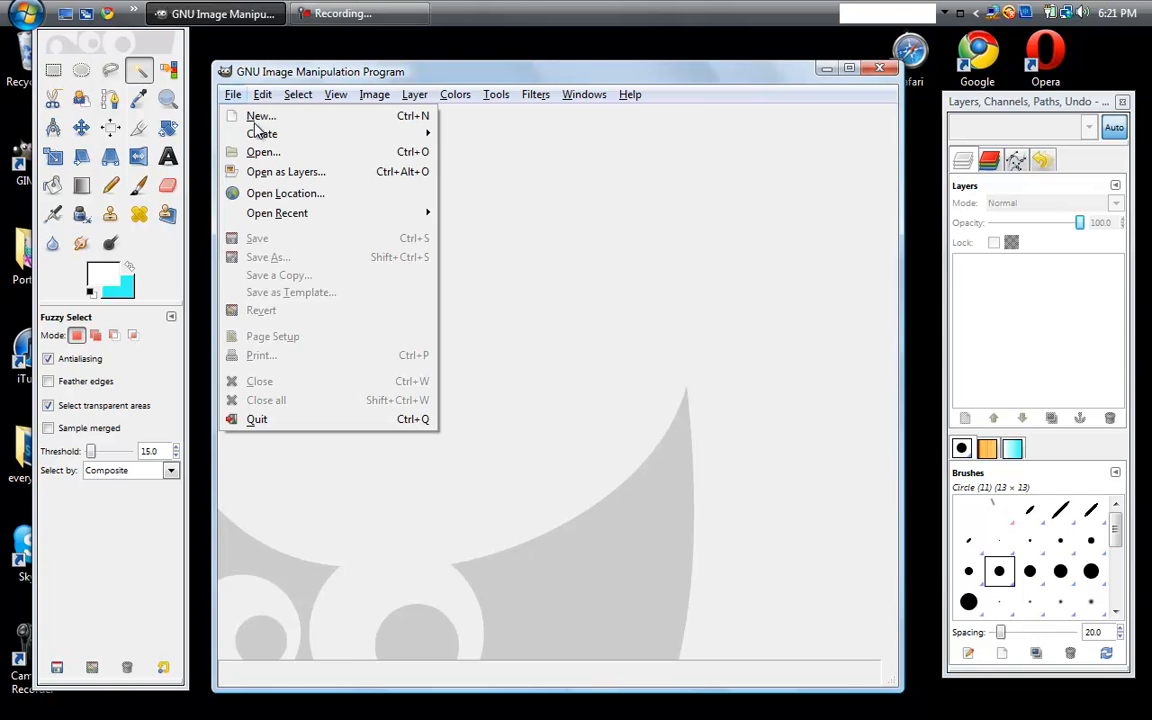
{"action": "left_click", "coordinate": [283, 171]}
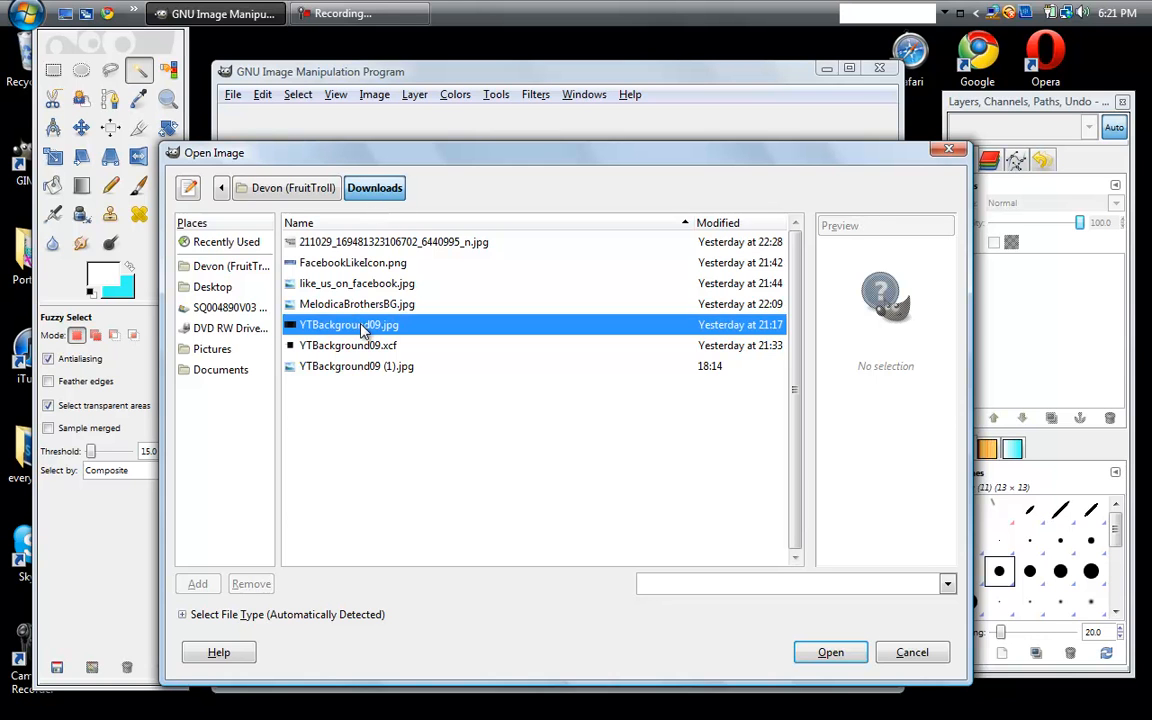
{"action": "double_click", "coordinate": [364, 330]}
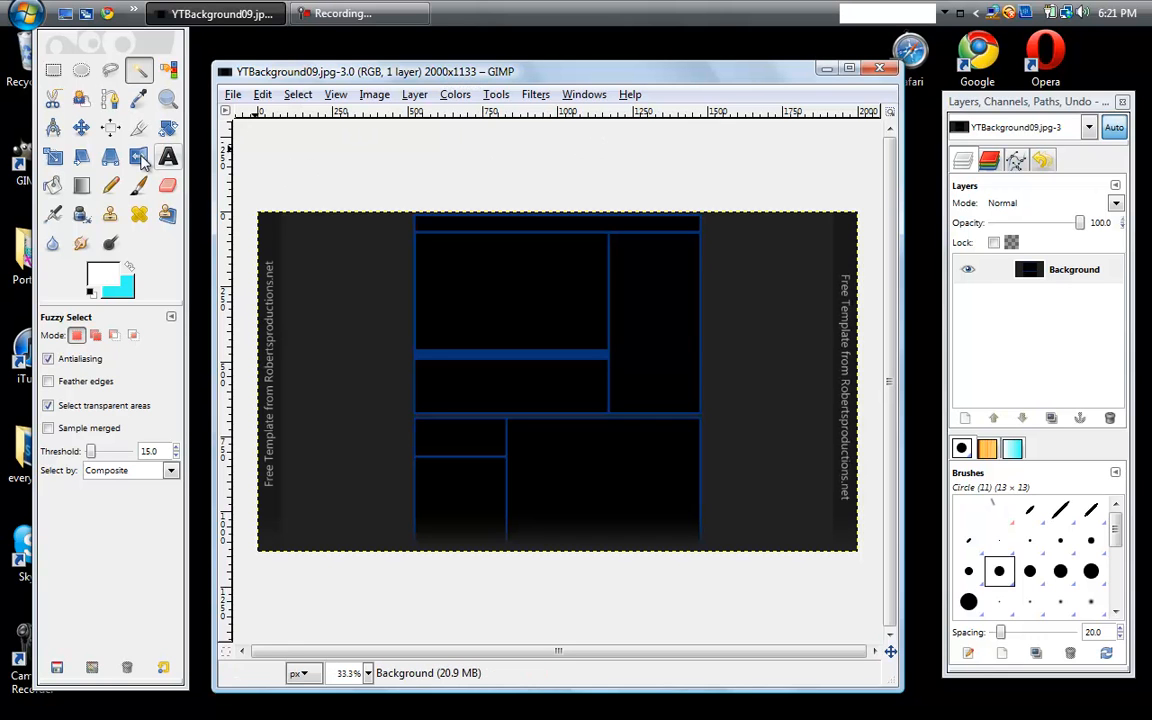
- Select the template's left text strip with a rectangle about 135 px wide and change the background color to a softer turquoise
{"action": "left_click", "coordinate": [53, 69]}
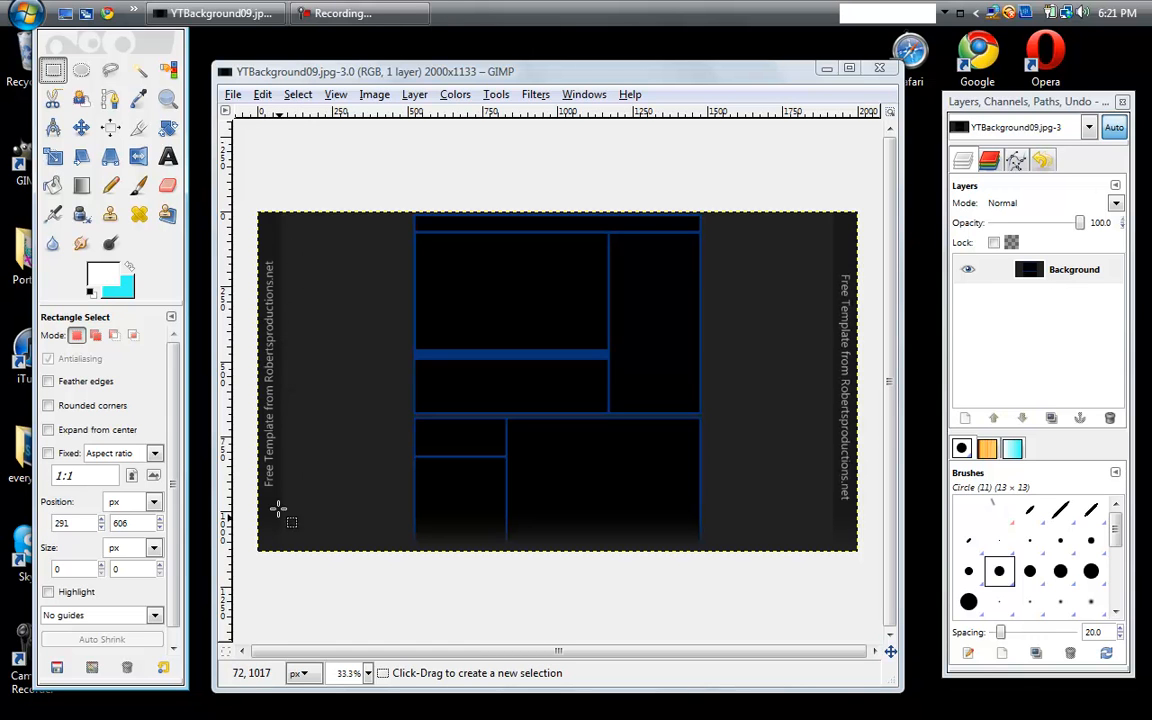
{"action": "left_click_drag", "start_coordinate": [255, 210], "coordinate": [292, 596]}
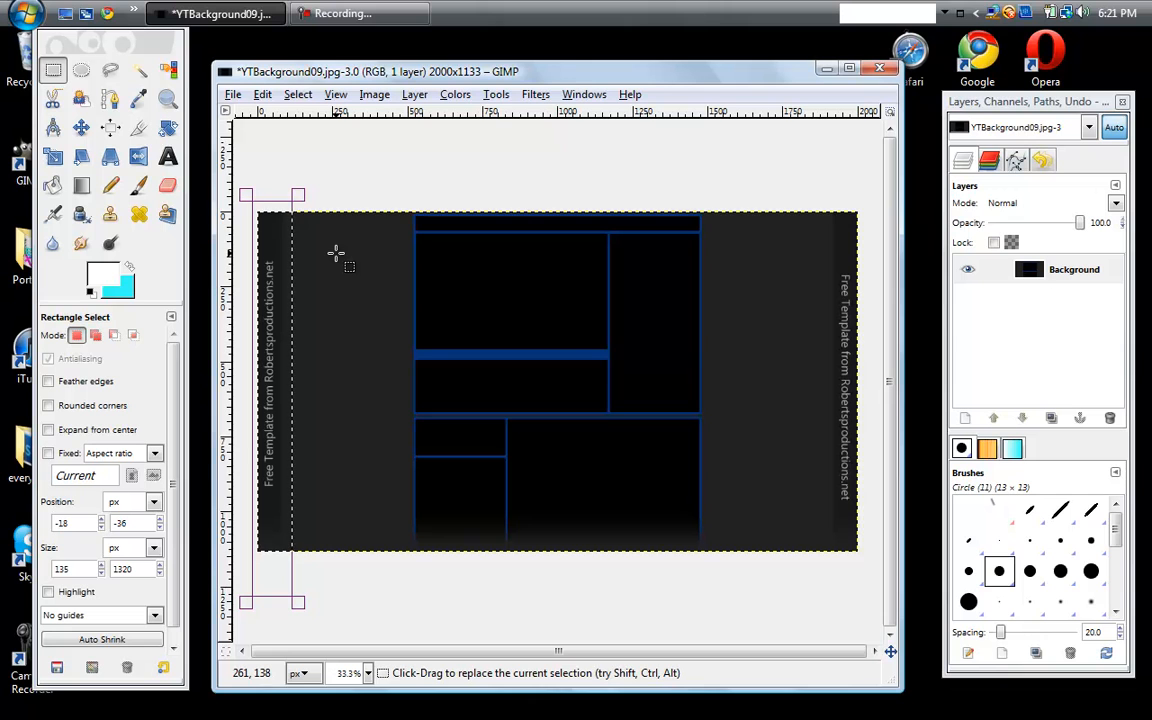
{"action": "left_click", "coordinate": [124, 283]}
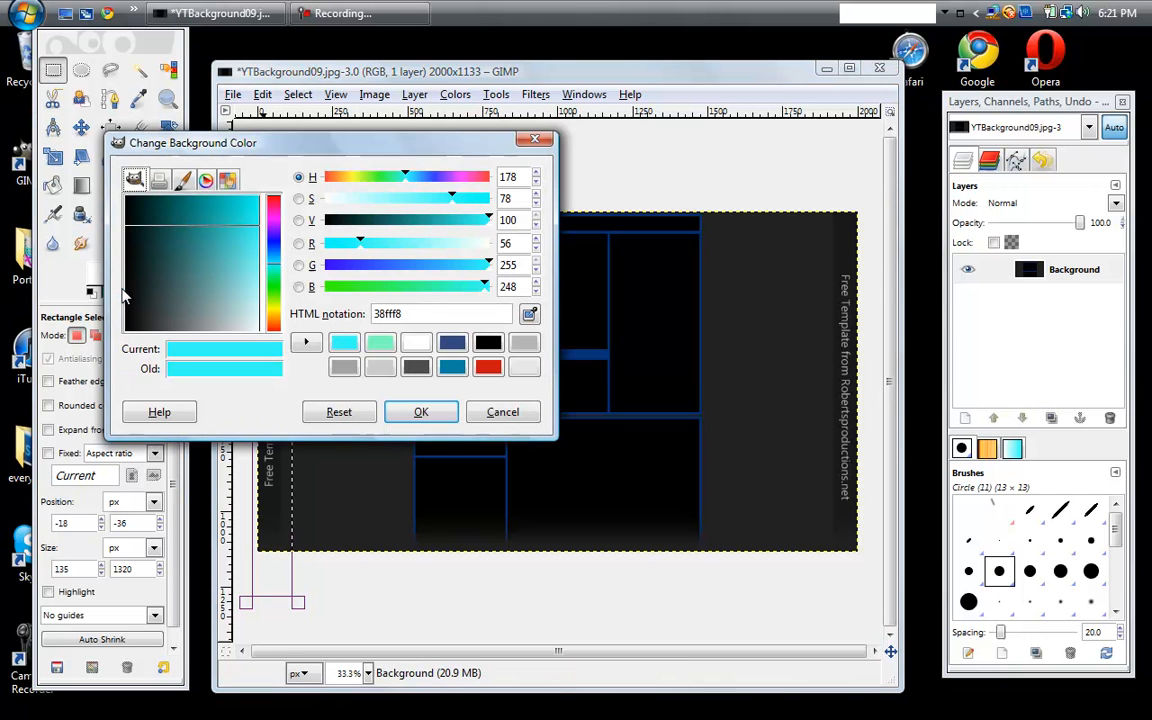
{"action": "left_click_drag", "start_coordinate": [251, 192], "coordinate": [247, 281]}
{"action": "left_click", "coordinate": [421, 405]}
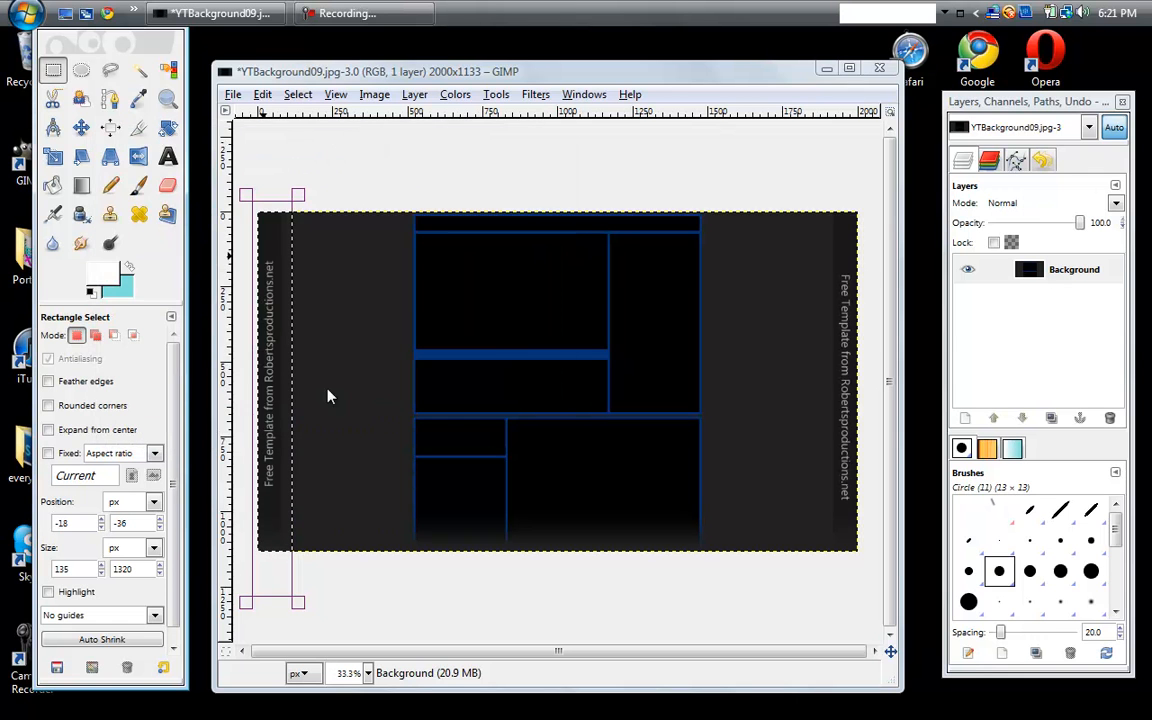
- Swap the foreground and background colors and paint the selected left strip turquoise with the Circle (11) brush at scale 10
{"action": "left_click", "coordinate": [139, 190]}
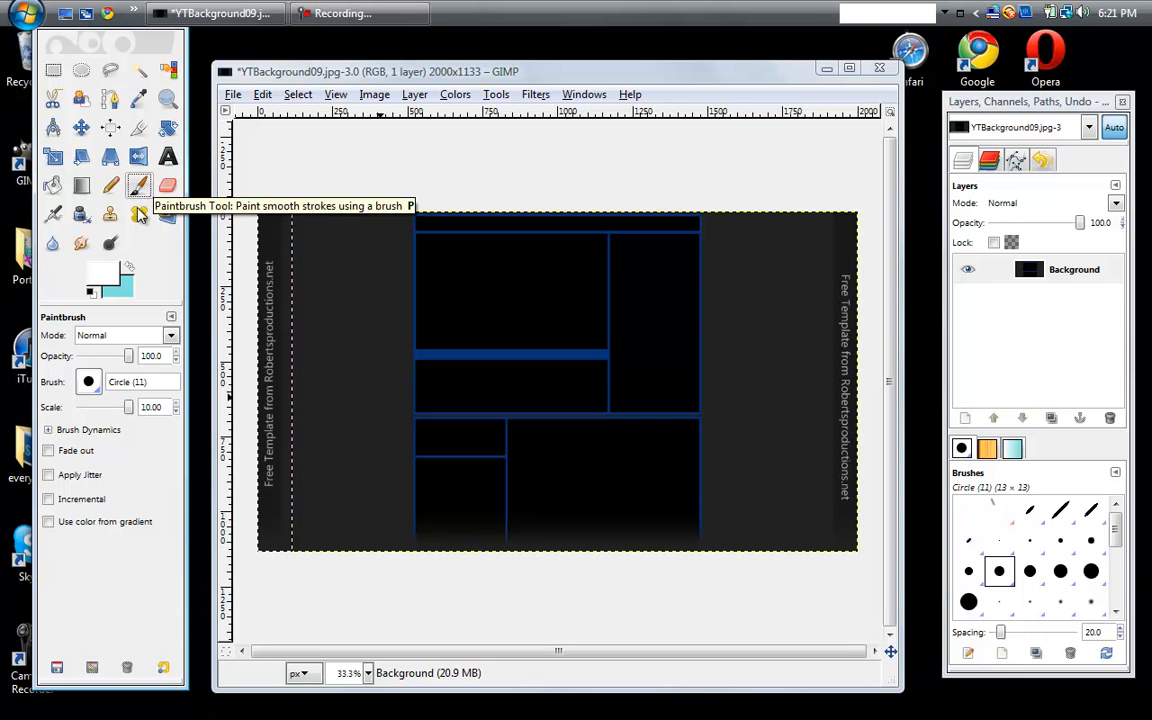
{"action": "left_click", "coordinate": [131, 408]}
{"action": "left_click_drag", "start_coordinate": [276, 222], "coordinate": [276, 318]}
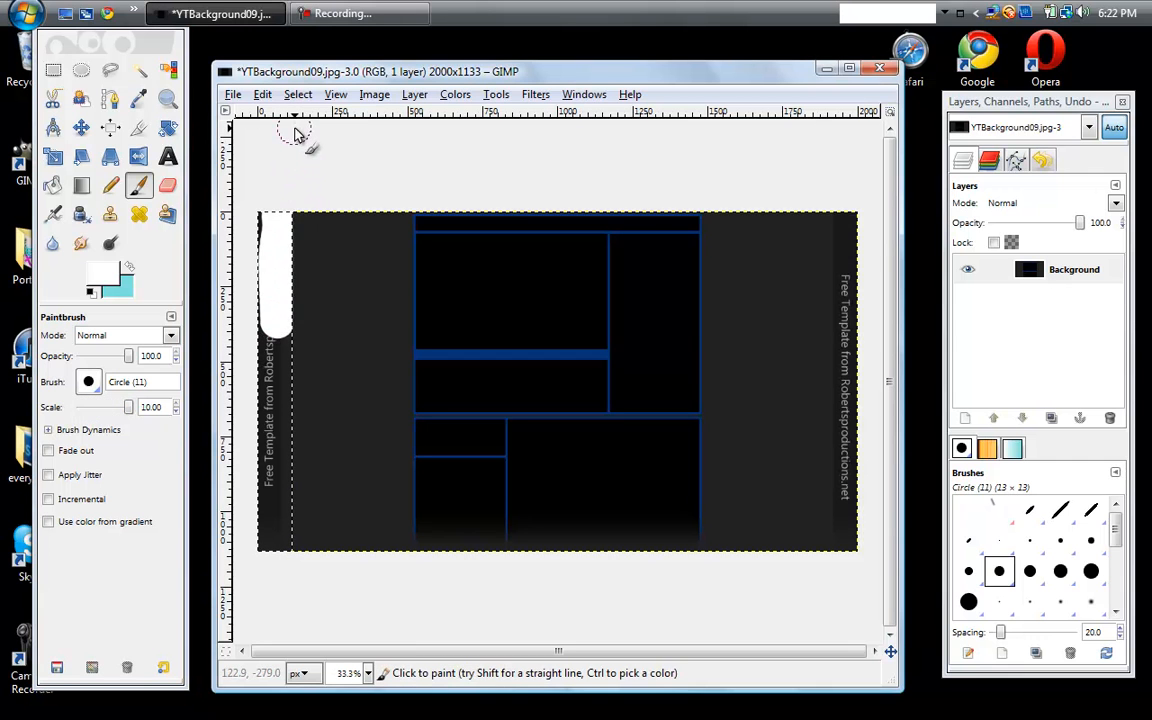
{"action": "key", "text": "ctrl+z"}
{"action": "left_click", "coordinate": [131, 270]}
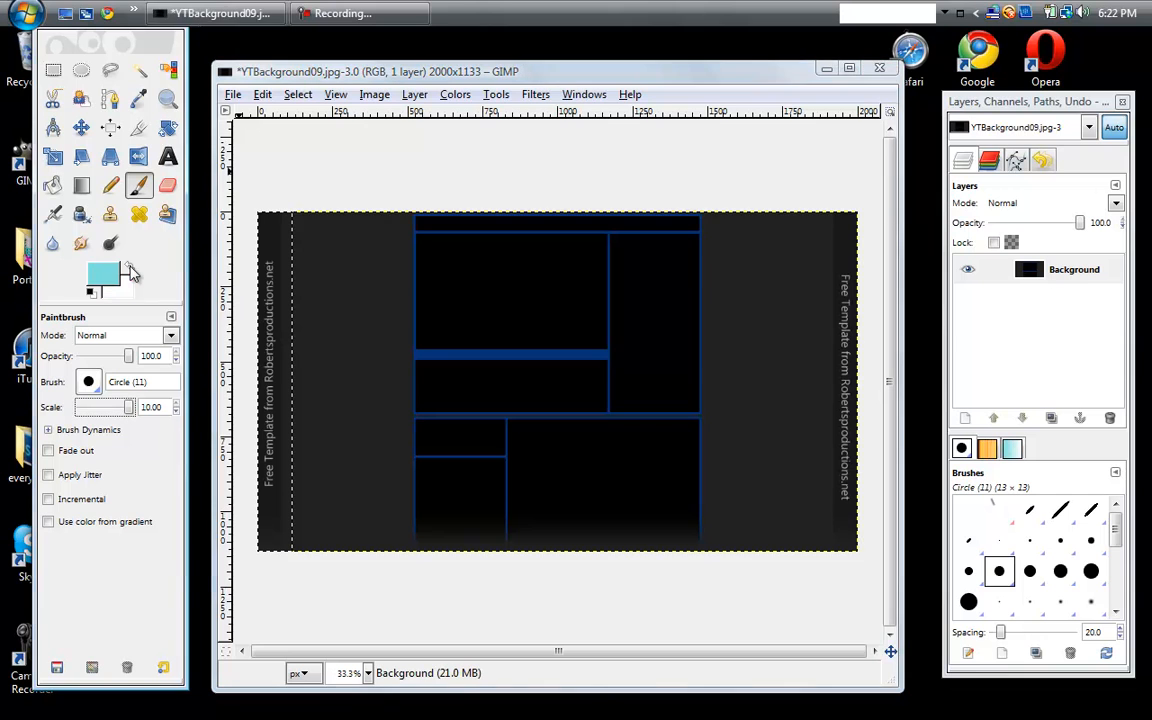
{"action": "mouse_move", "coordinate": [276, 224]}
{"action": "left_mouse_down"}
{"action": "mouse_move", "coordinate": [257, 360]}
{"action": "mouse_move", "coordinate": [265, 118]}
{"action": "mouse_move", "coordinate": [257, 268]}
{"action": "left_mouse_up"}
{"action": "mouse_move", "coordinate": [306, 365]}
{"action": "left_mouse_down"}
{"action": "mouse_move", "coordinate": [263, 416]}
{"action": "mouse_move", "coordinate": [285, 264]}
{"action": "mouse_move", "coordinate": [279, 366]}
{"action": "left_mouse_up"}
{"action": "mouse_move", "coordinate": [309, 205]}
{"action": "left_mouse_down"}
{"action": "mouse_move", "coordinate": [260, 514]}
{"action": "mouse_move", "coordinate": [267, 419]}
{"action": "left_mouse_up"}
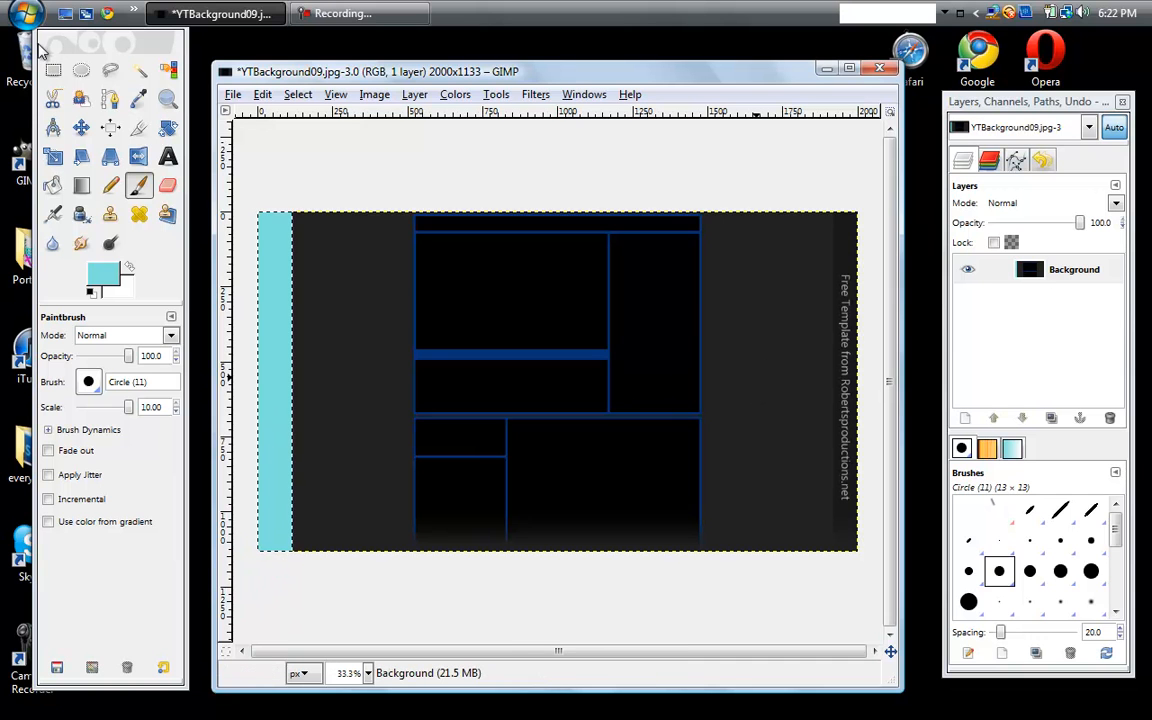
- Select the template's right text strip with a rectangle about 216 by 1209 px and paint it turquoise
{"action": "left_click", "coordinate": [81, 69]}
{"action": "left_click", "coordinate": [53, 69]}
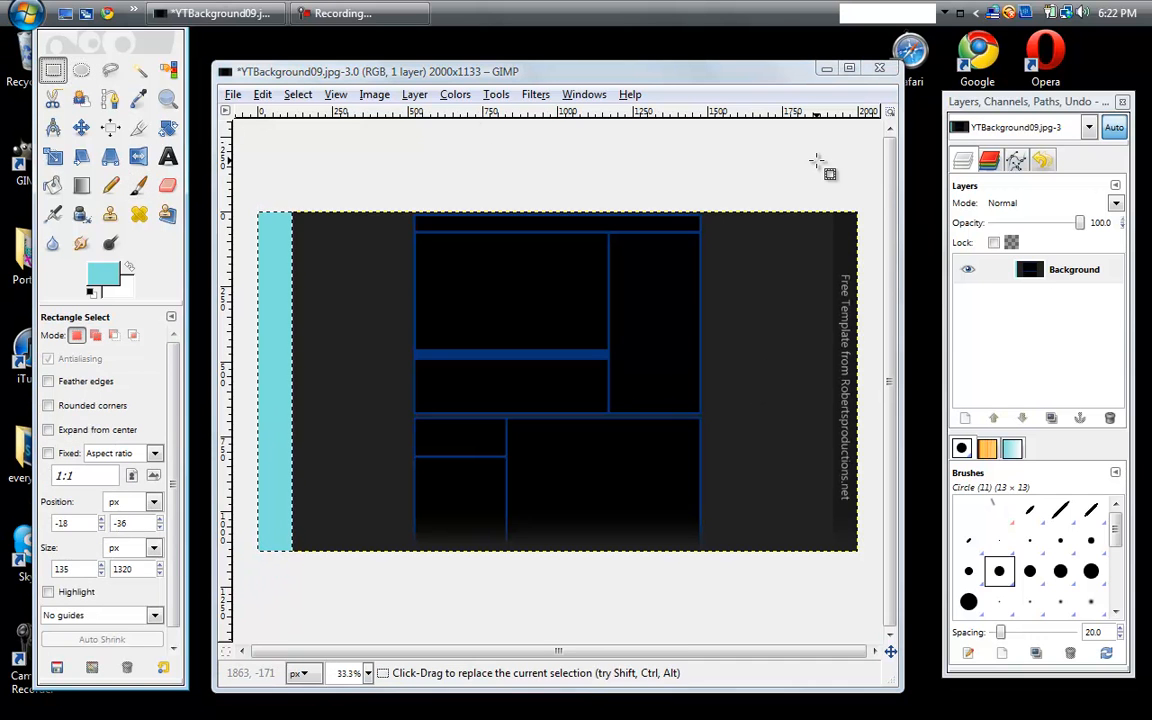
{"action": "left_click_drag", "start_coordinate": [816, 207], "coordinate": [881, 570]}
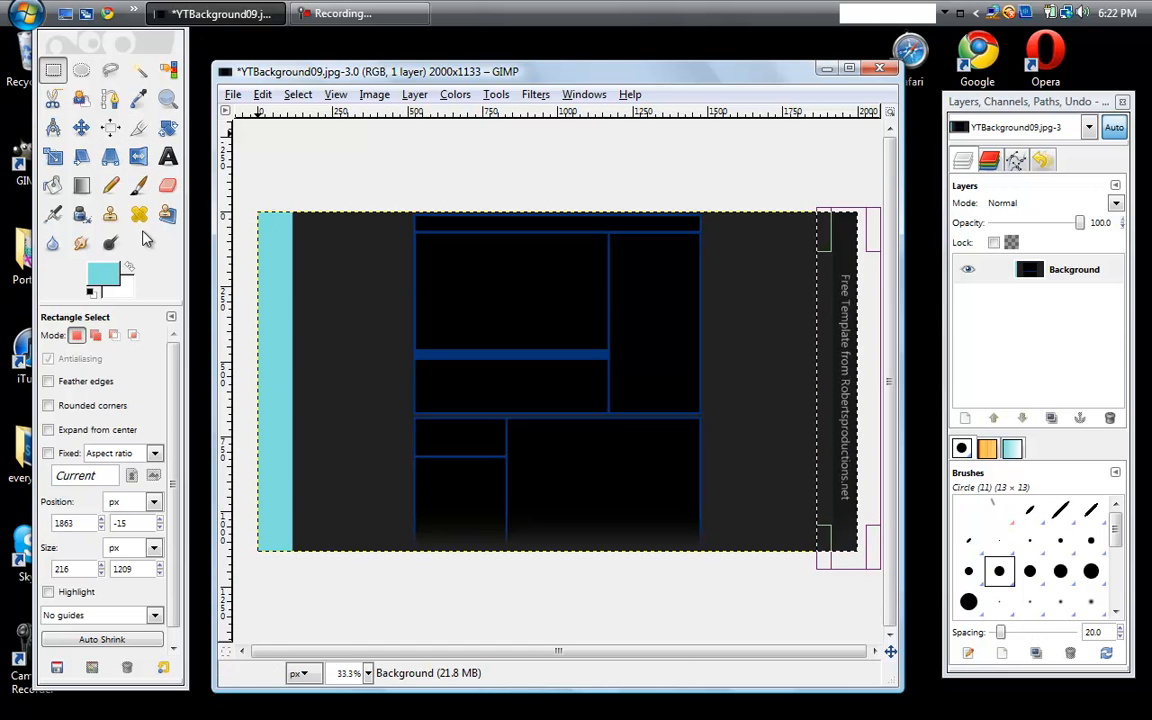
{"action": "left_click", "coordinate": [138, 185]}
{"action": "mouse_move", "coordinate": [832, 268]}
{"action": "left_mouse_down"}
{"action": "mouse_move", "coordinate": [848, 342]}
{"action": "mouse_move", "coordinate": [831, 166]}
{"action": "mouse_move", "coordinate": [826, 307]}
{"action": "mouse_move", "coordinate": [839, 225]}
{"action": "mouse_move", "coordinate": [859, 477]}
{"action": "mouse_move", "coordinate": [807, 413]}
{"action": "mouse_move", "coordinate": [818, 340]}
{"action": "left_mouse_up"}
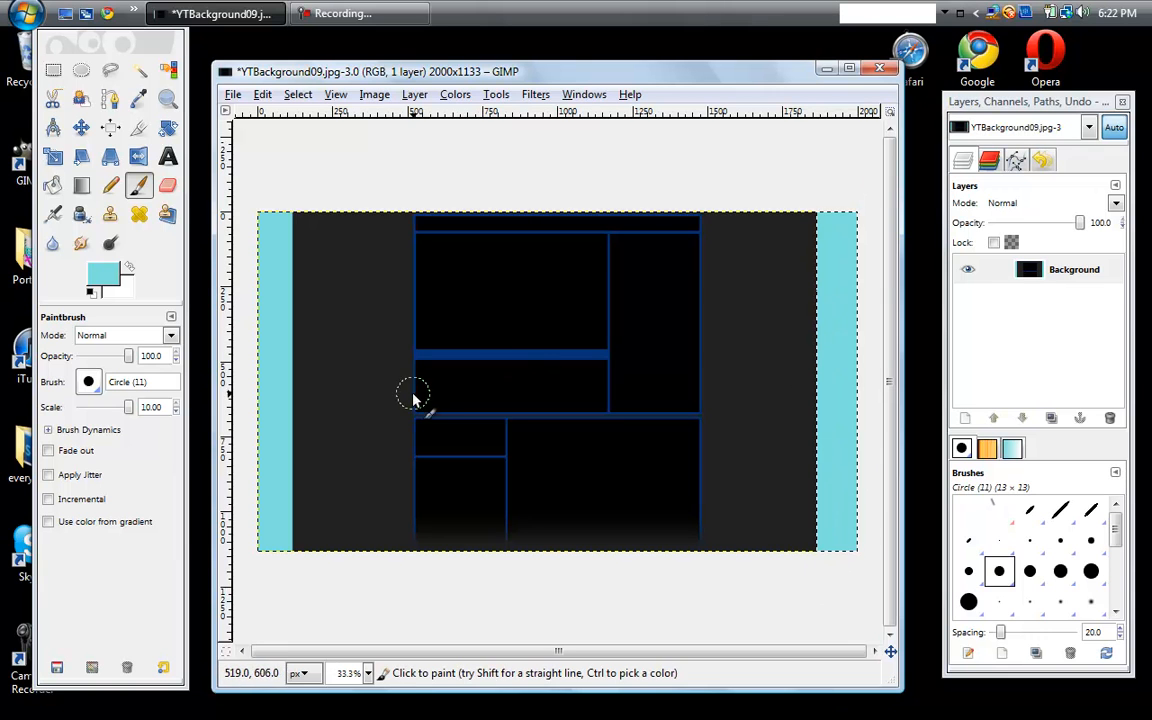
- Clear the selection and bucket-fill the dark grey area around the central boxes with the turquoise foreground color
{"action": "left_click", "coordinate": [54, 185]}
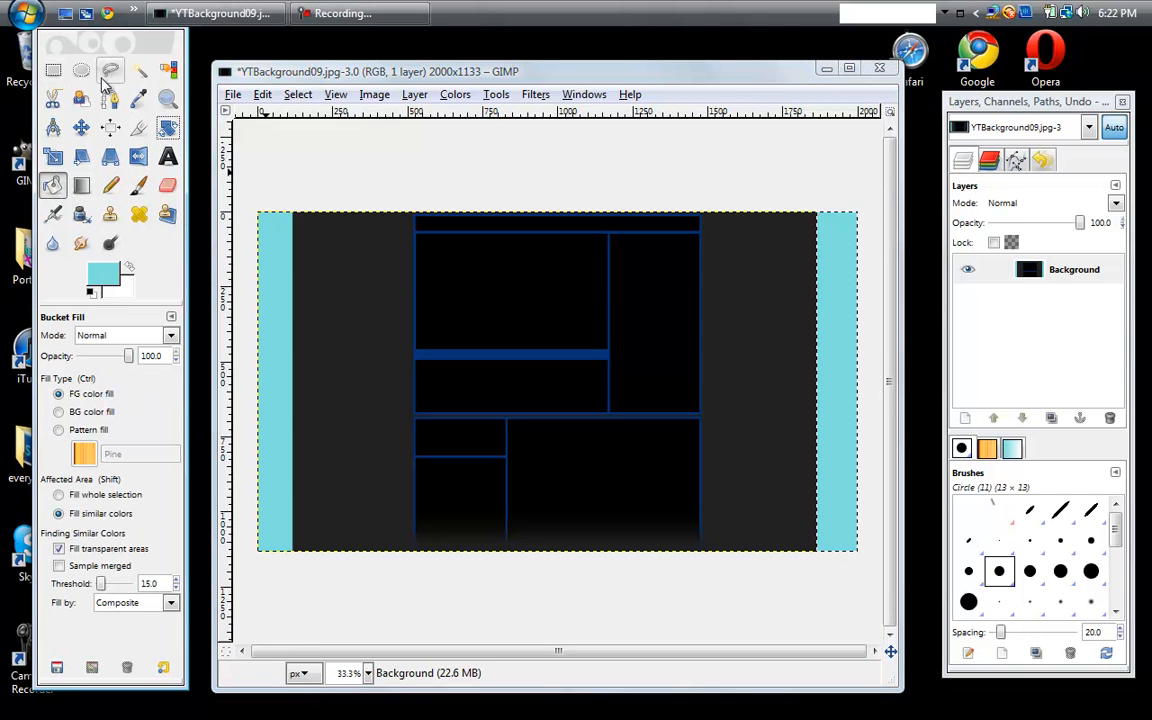
{"action": "left_click", "coordinate": [53, 70]}
{"action": "left_click", "coordinate": [539, 191]}
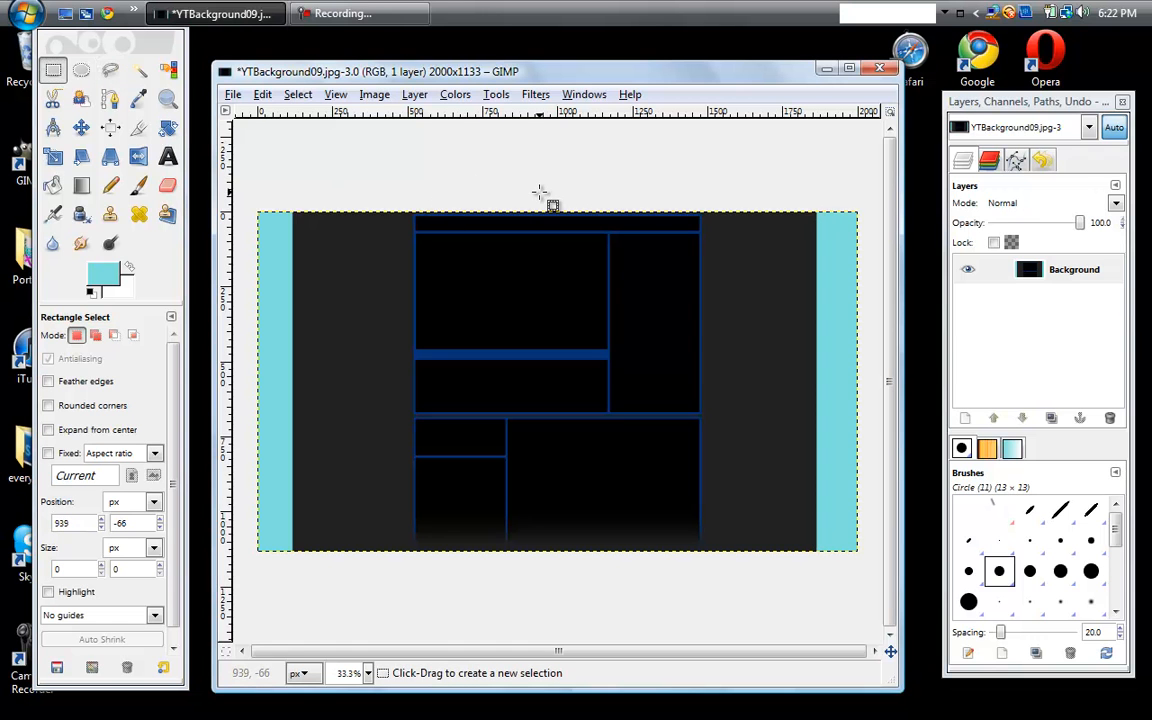
{"action": "left_click", "coordinate": [53, 184]}
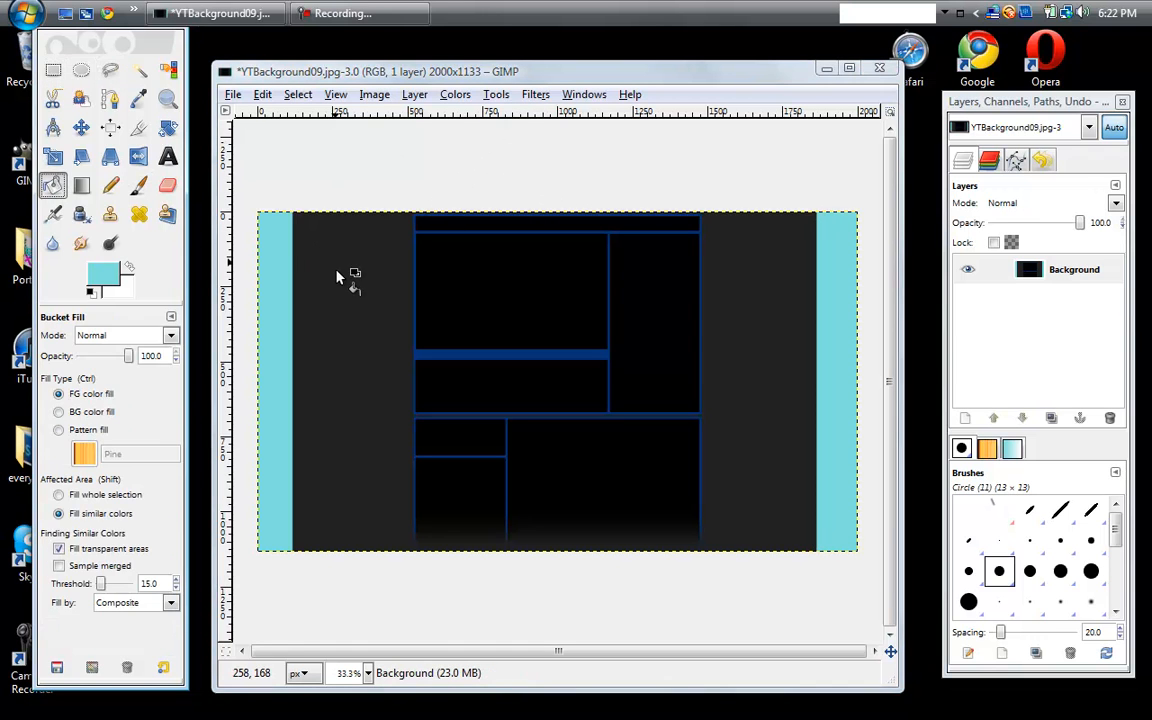
{"action": "left_click", "coordinate": [369, 332]}
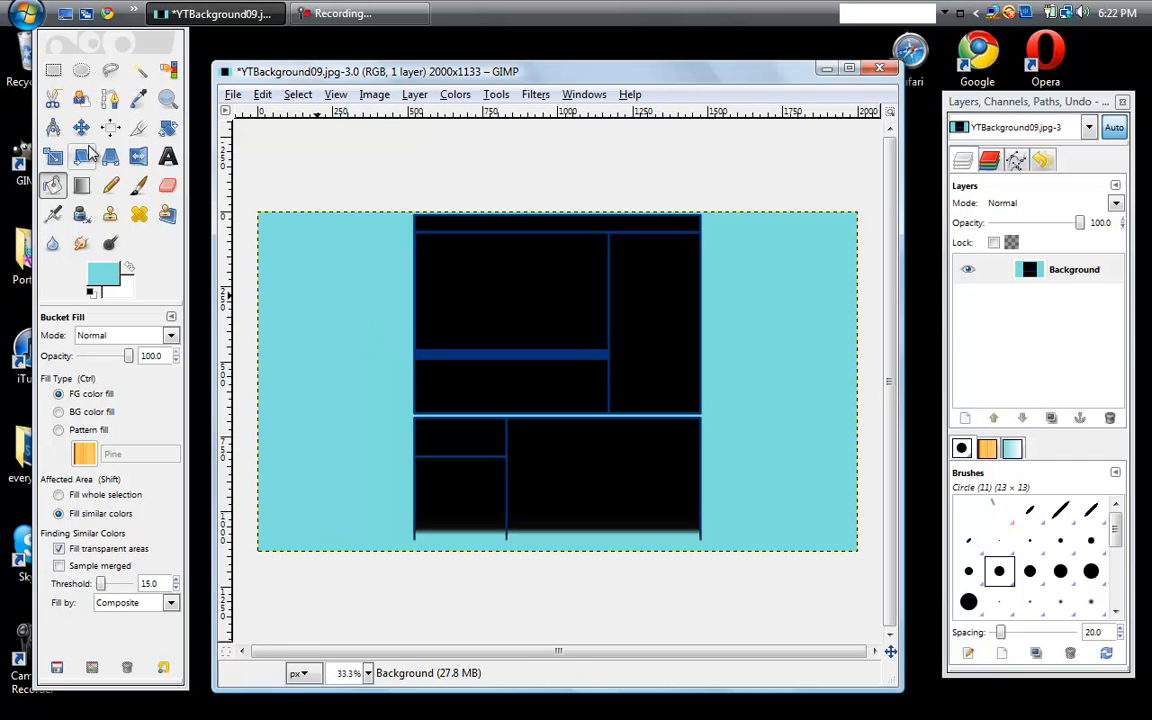
- Select a strip about 1119 by 132 px across the faded lower edge of the boxes and paint it turquoise
{"action": "left_click", "coordinate": [53, 69]}
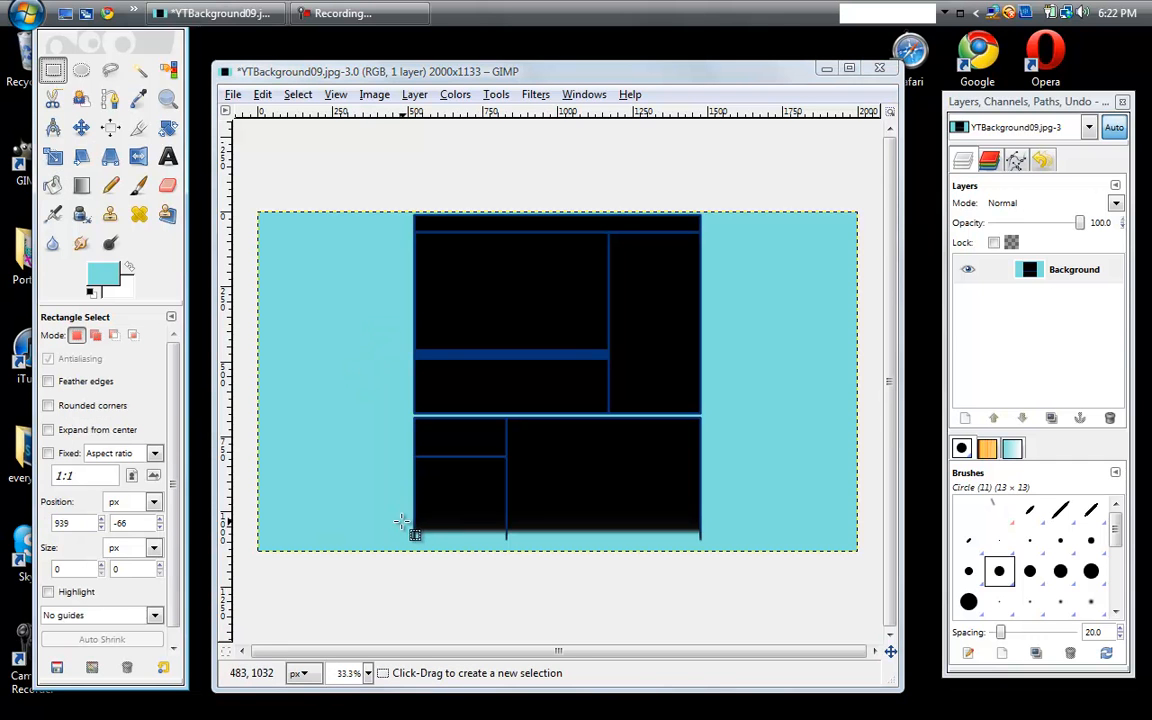
{"action": "left_click_drag", "start_coordinate": [396, 527], "coordinate": [737, 572]}
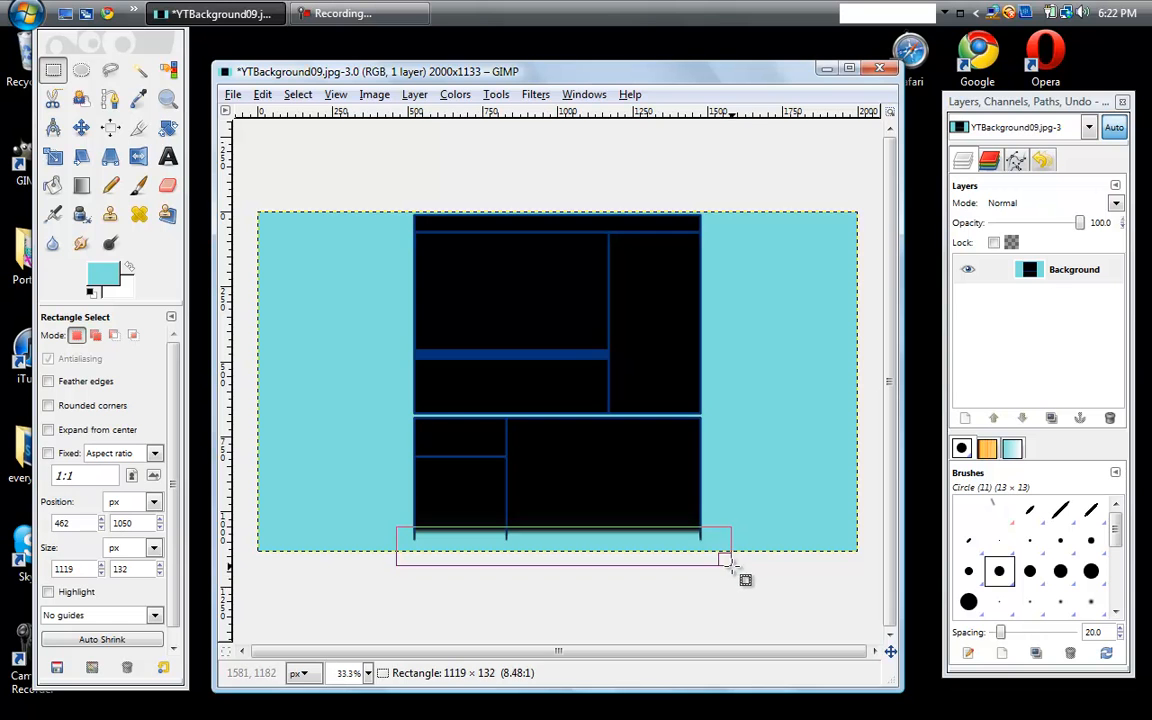
{"action": "left_click", "coordinate": [139, 185]}
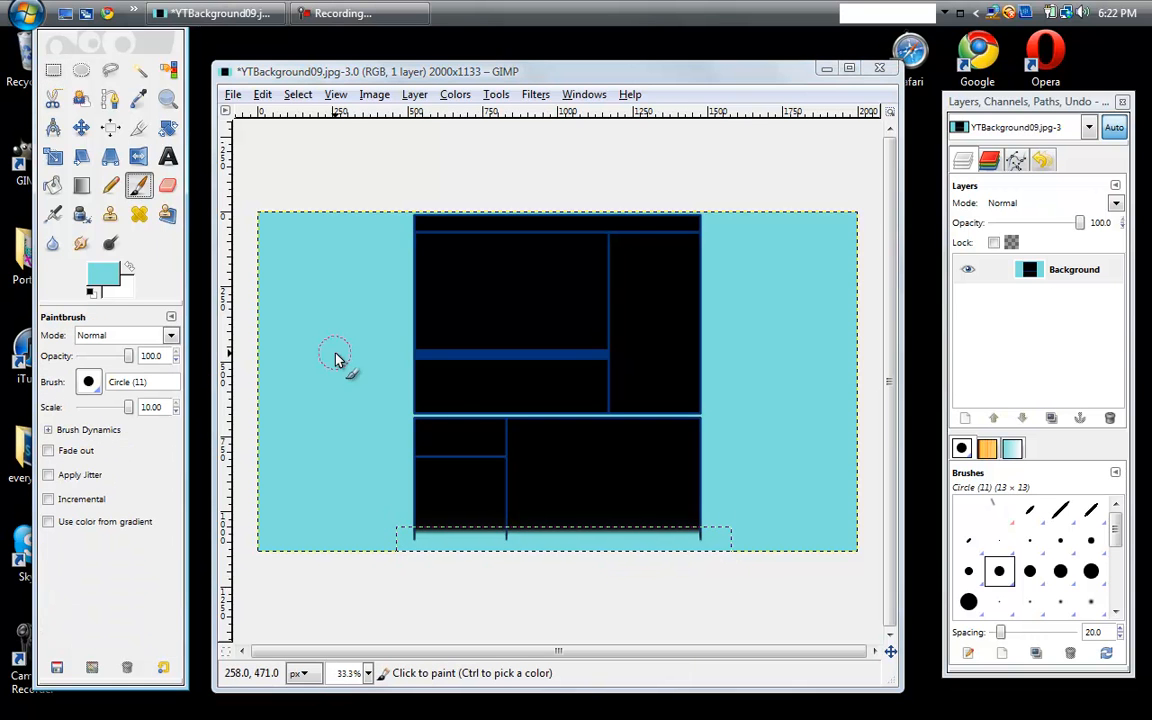
{"action": "mouse_move", "coordinate": [456, 536]}
{"action": "left_mouse_down"}
{"action": "mouse_move", "coordinate": [727, 548]}
{"action": "mouse_move", "coordinate": [569, 531]}
{"action": "left_mouse_up"}
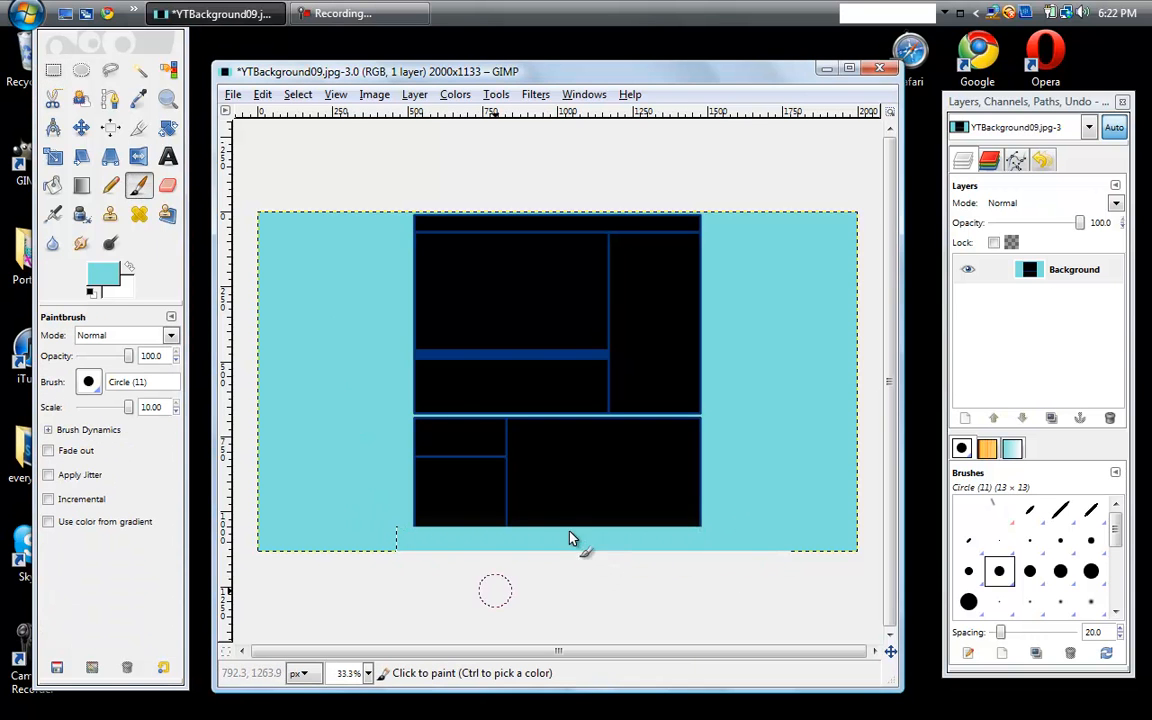
- Clear the rectangular selection and select the whole turquoise area with Fuzzy Select
{"action": "left_click", "coordinate": [53, 69]}
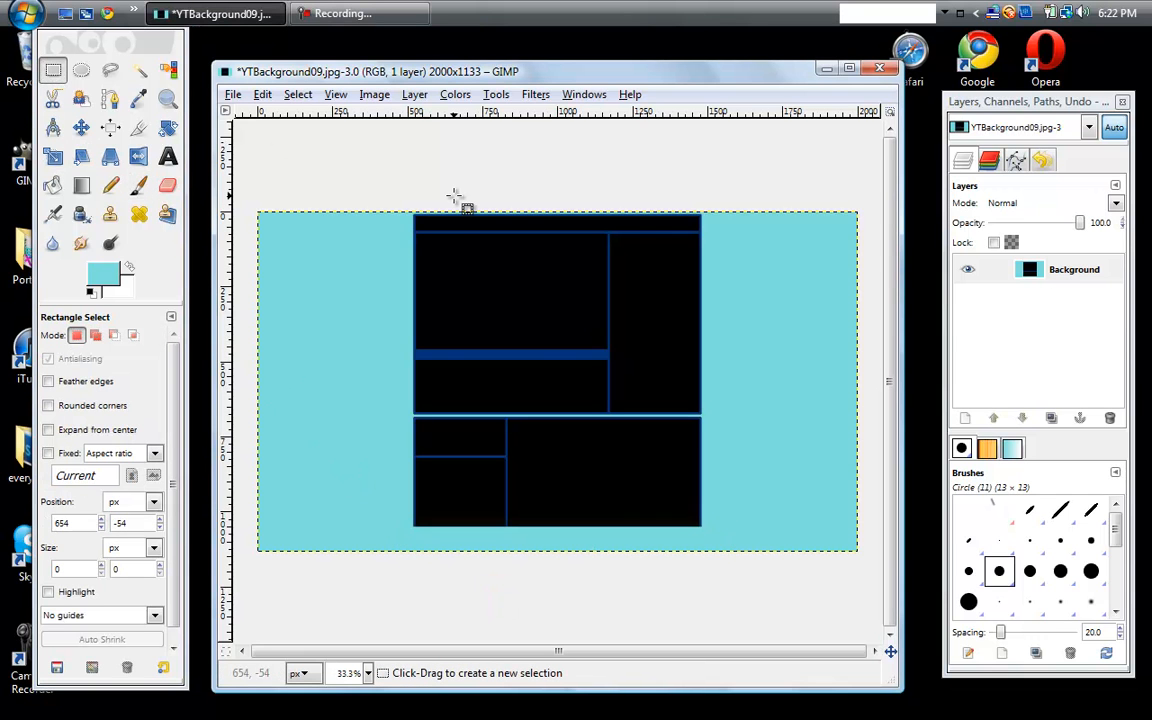
{"action": "left_click", "coordinate": [141, 76]}
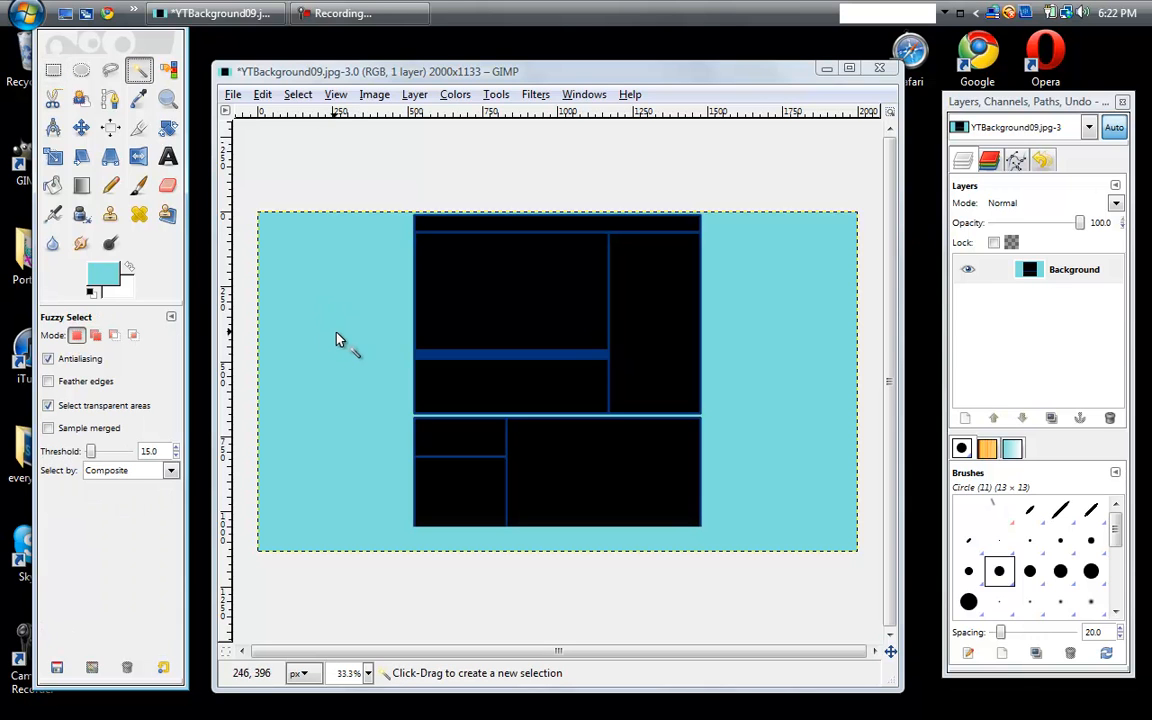
{"action": "left_click", "coordinate": [335, 334]}
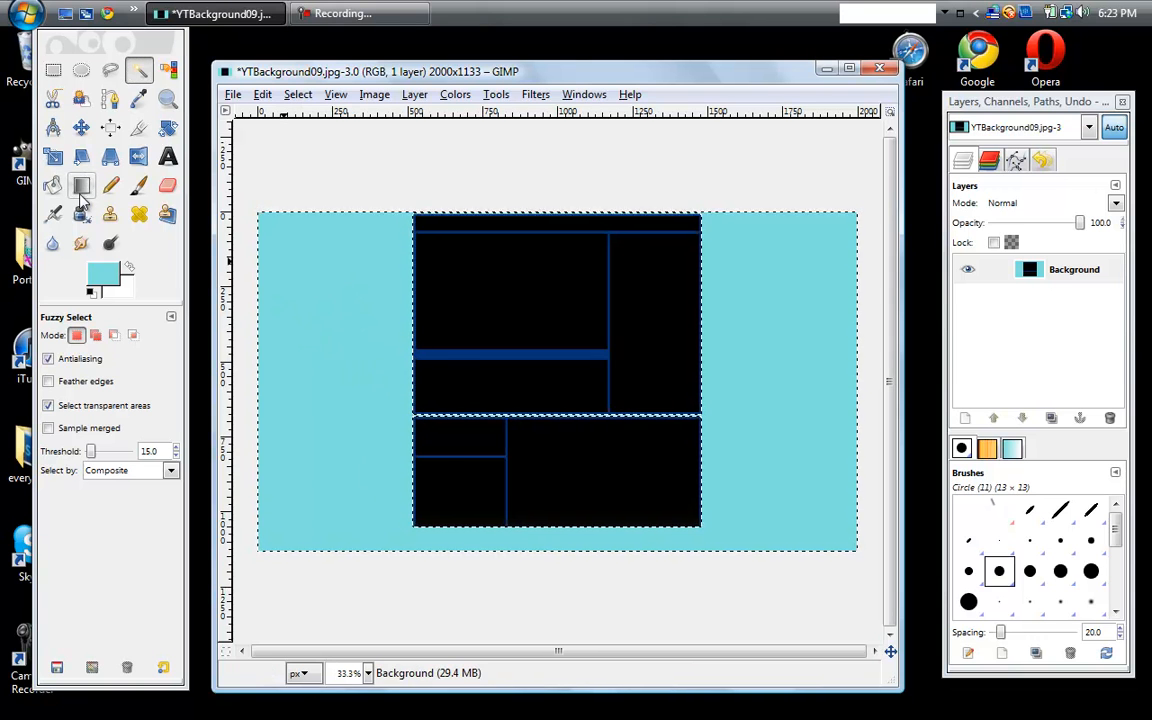
- Swap the colors and fill the selection with a linear FG to BG (RGB) gradient, white at the image's top to turquoise at its bottom
{"action": "left_click", "coordinate": [81, 190]}
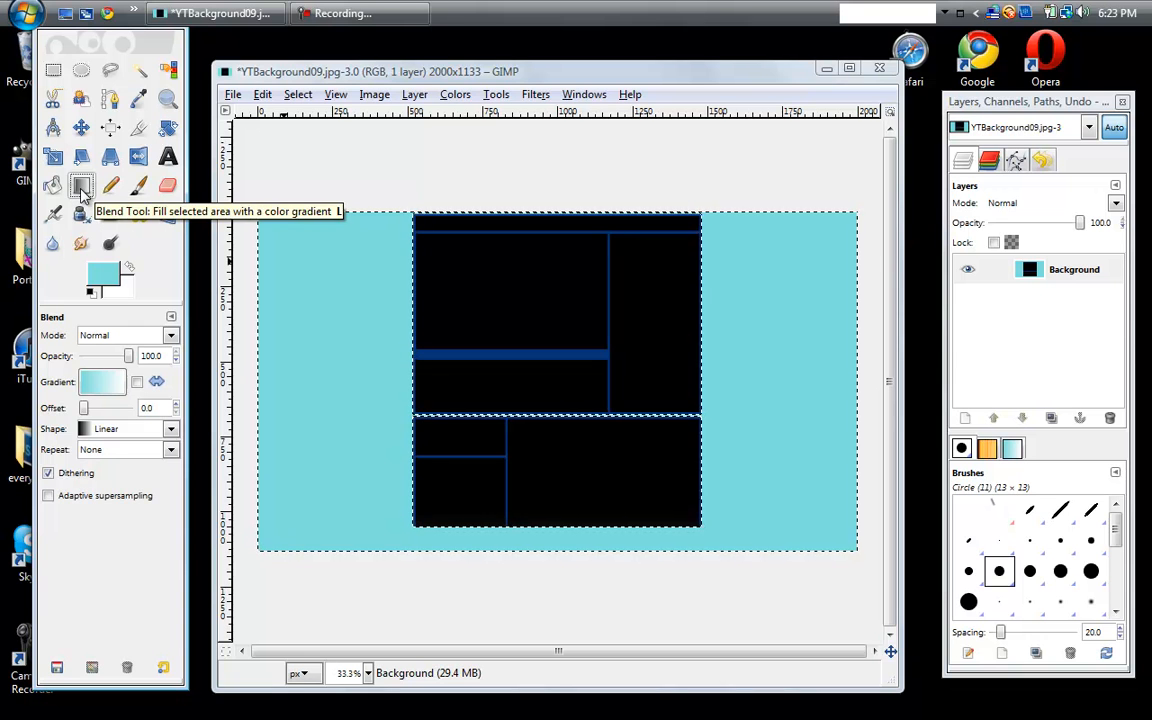
{"action": "left_click", "coordinate": [129, 268]}
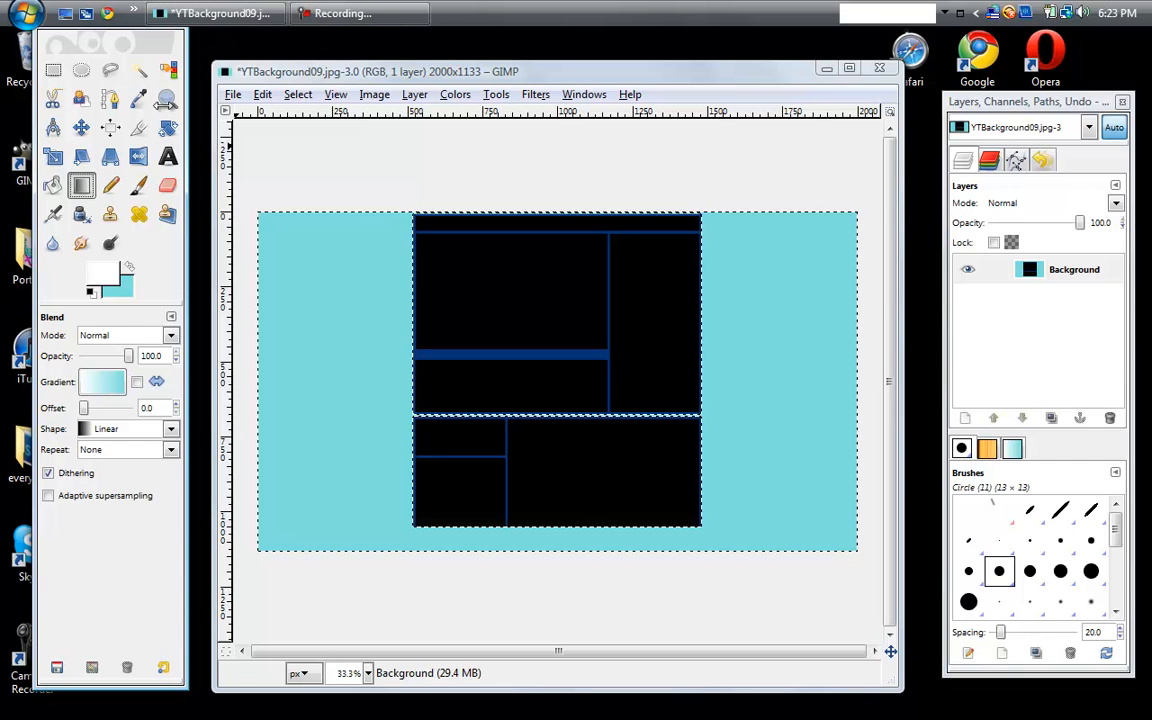
{"action": "left_click", "coordinate": [137, 383]}
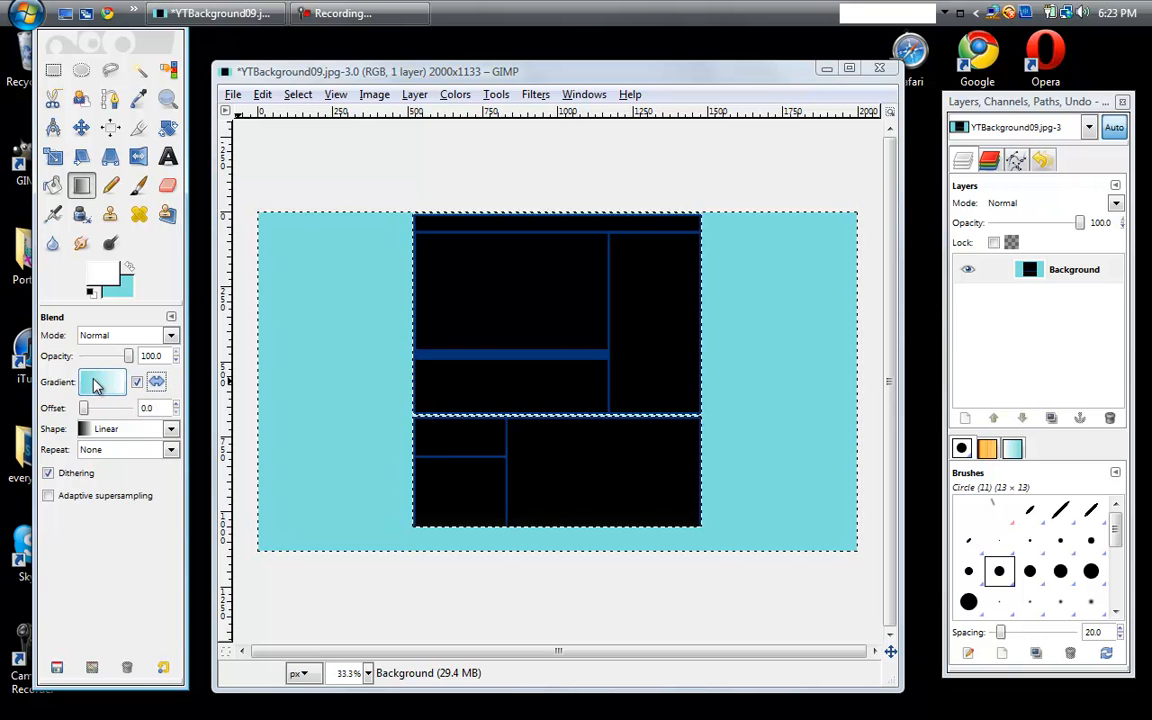
{"action": "left_click", "coordinate": [137, 382]}
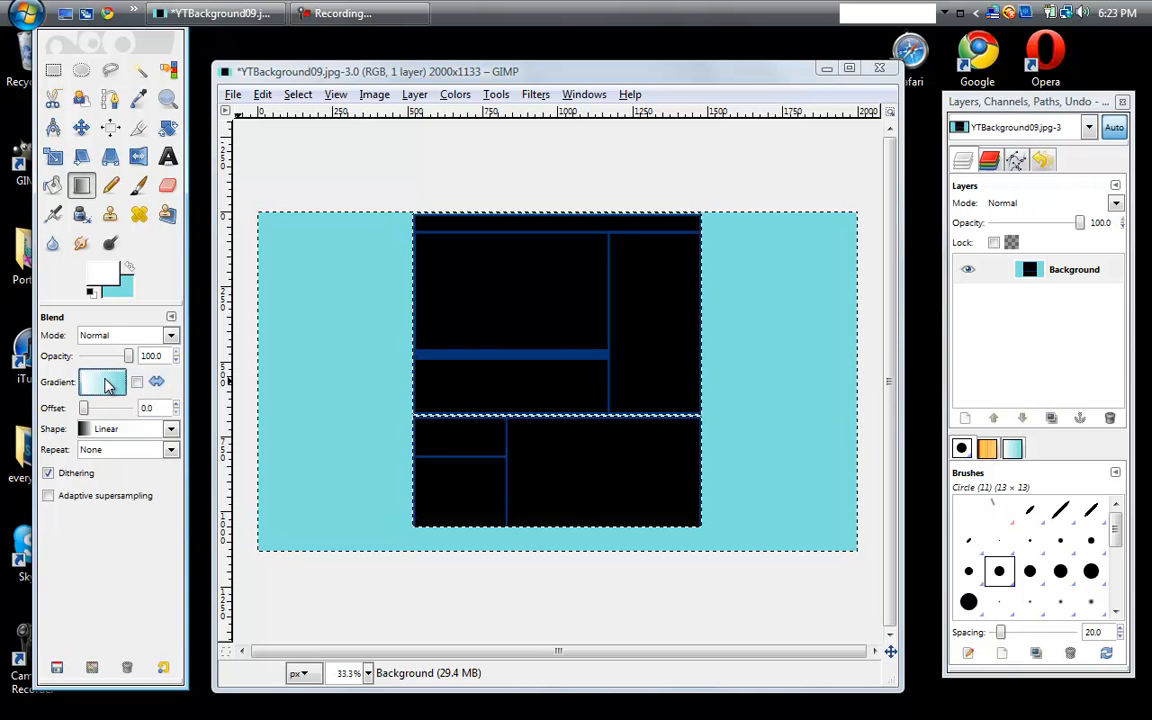
{"action": "left_click", "coordinate": [105, 383]}
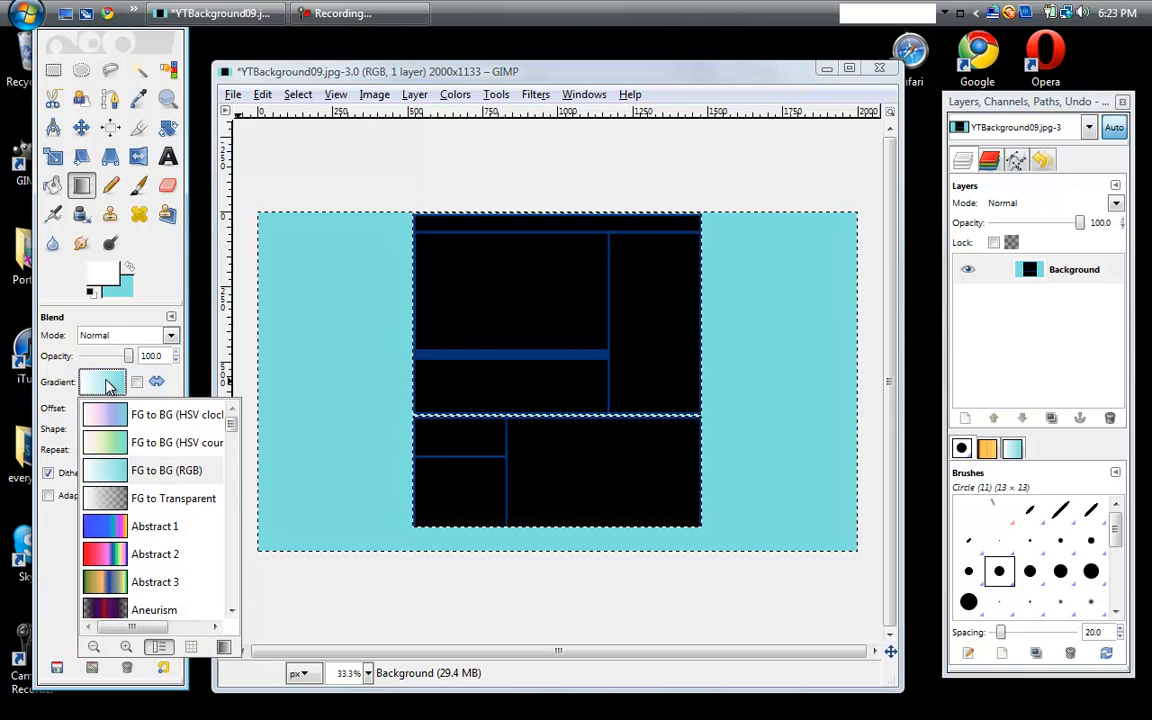
{"action": "left_click_drag", "start_coordinate": [229, 425], "coordinate": [228, 496]}
{"action": "left_click", "coordinate": [210, 398]}
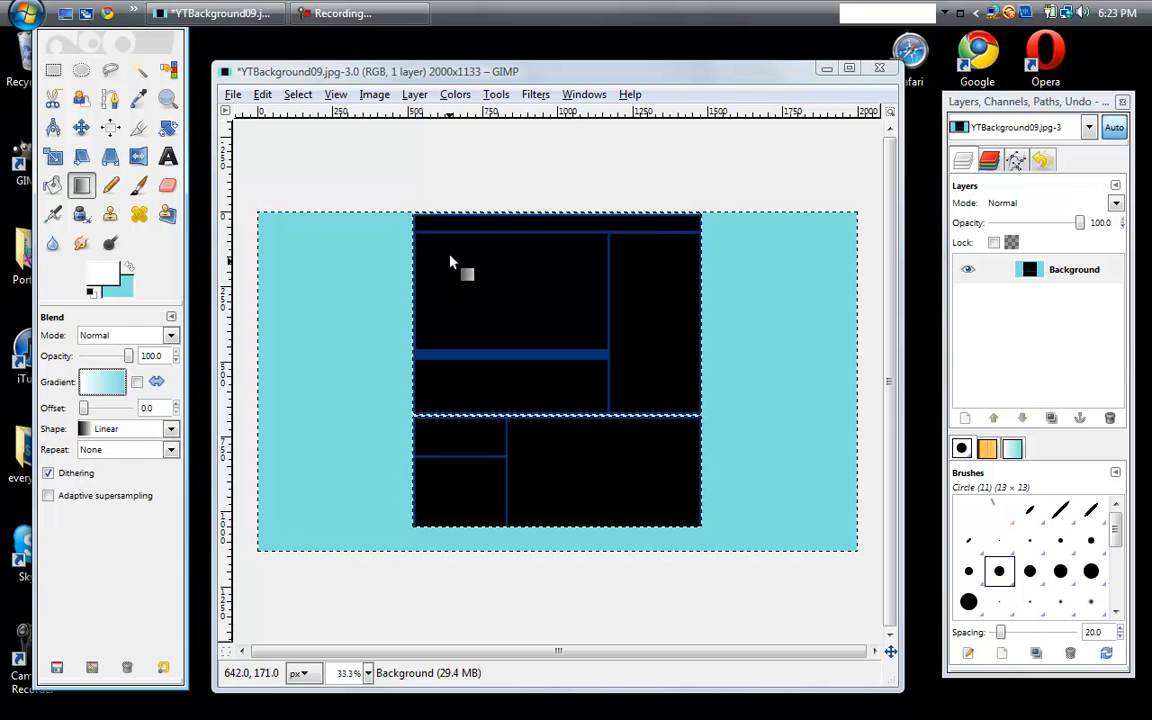
{"action": "left_click_drag", "start_coordinate": [540, 192], "coordinate": [545, 193]}
{"action": "left_click_drag", "start_coordinate": [545, 239], "coordinate": [553, 589]}
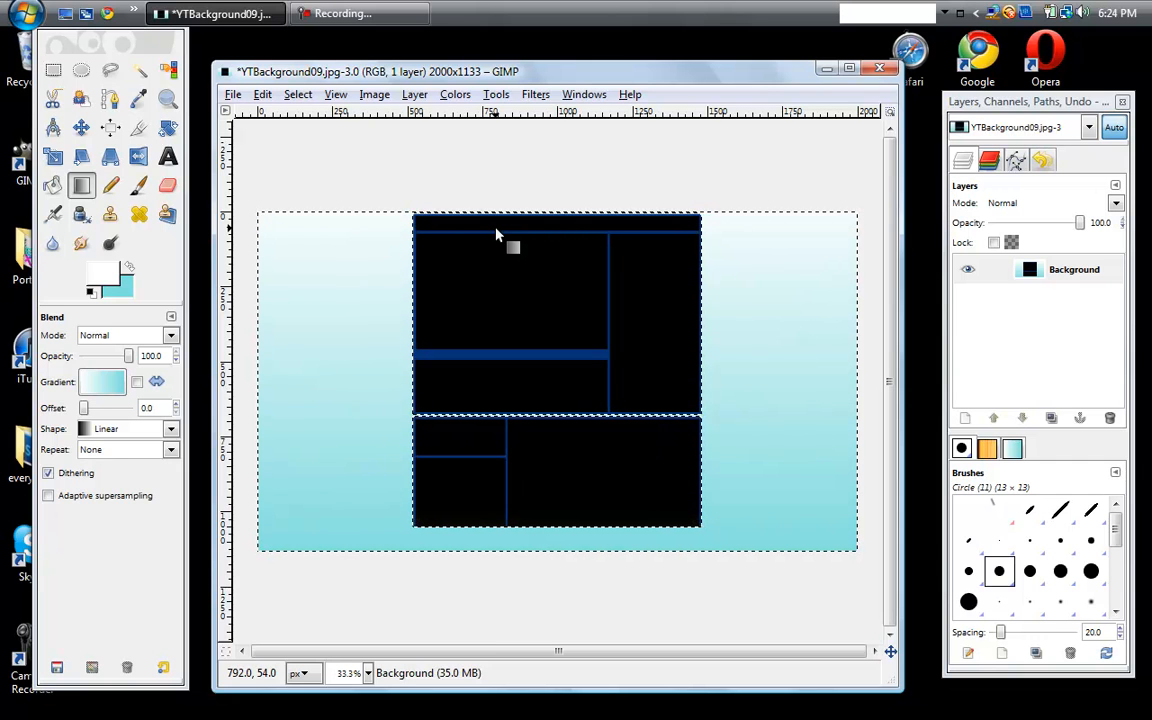
- Activate the Text tool and set its font to Pointy Demo
{"action": "left_click", "coordinate": [167, 158]}
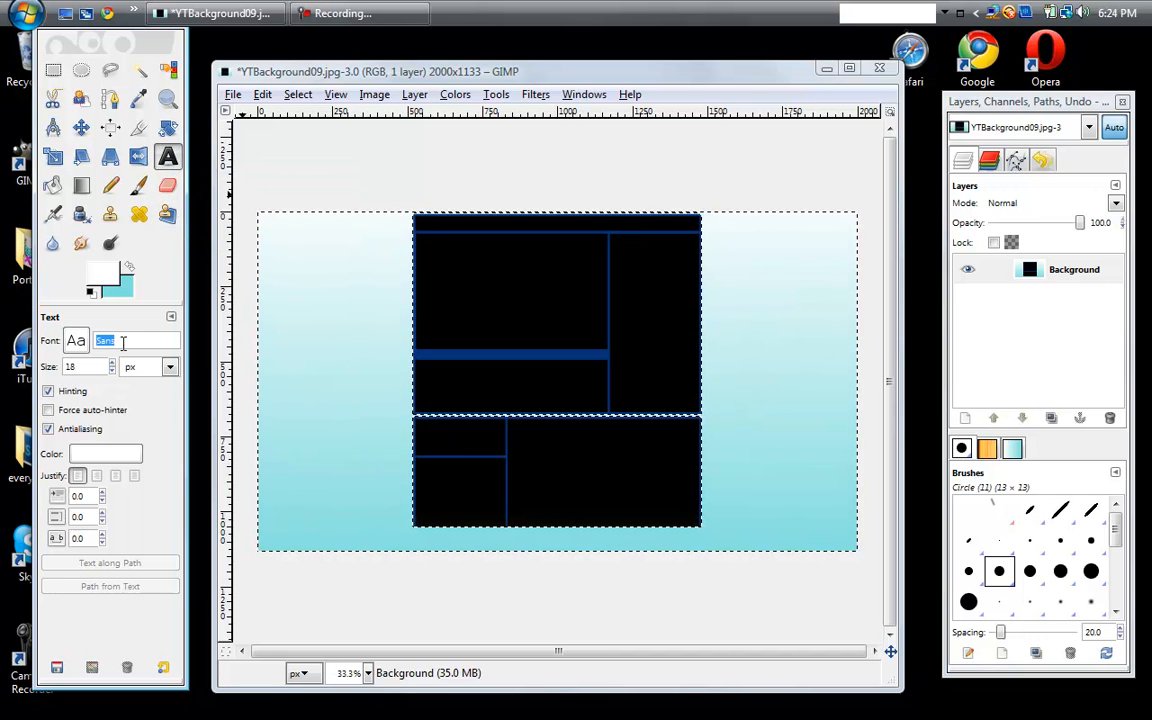
{"action": "type", "text": "s"}
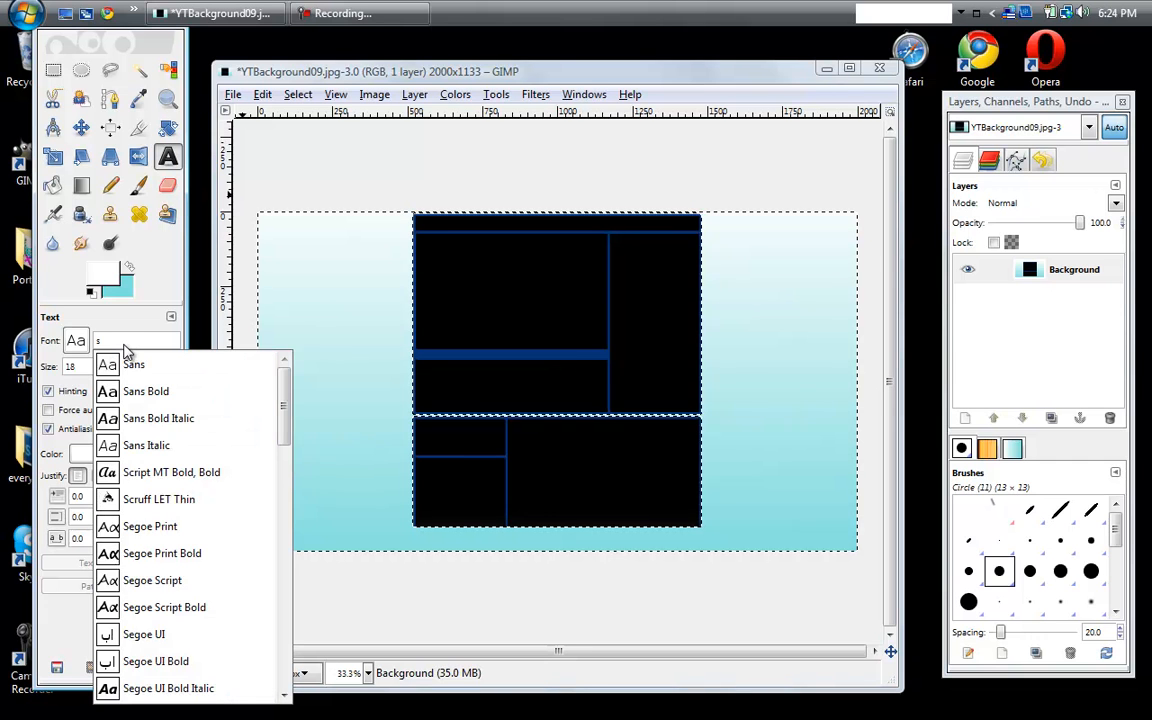
{"action": "key", "text": "BackSpace"}
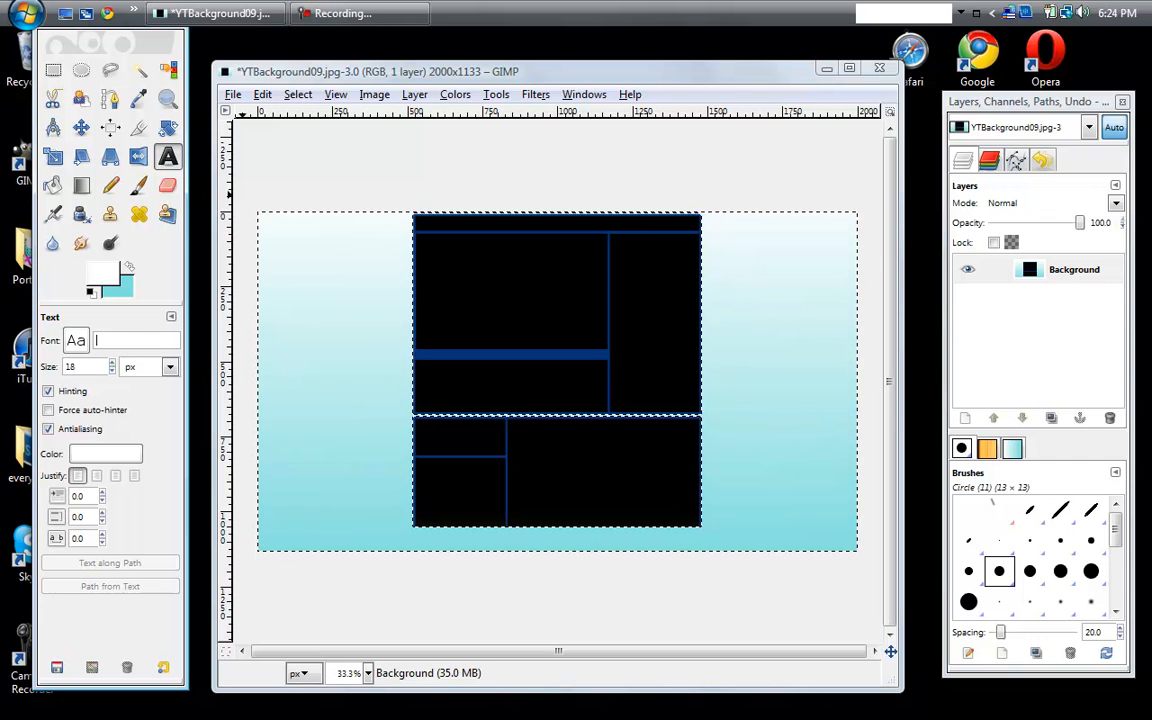
{"action": "type", "text": "sk"}
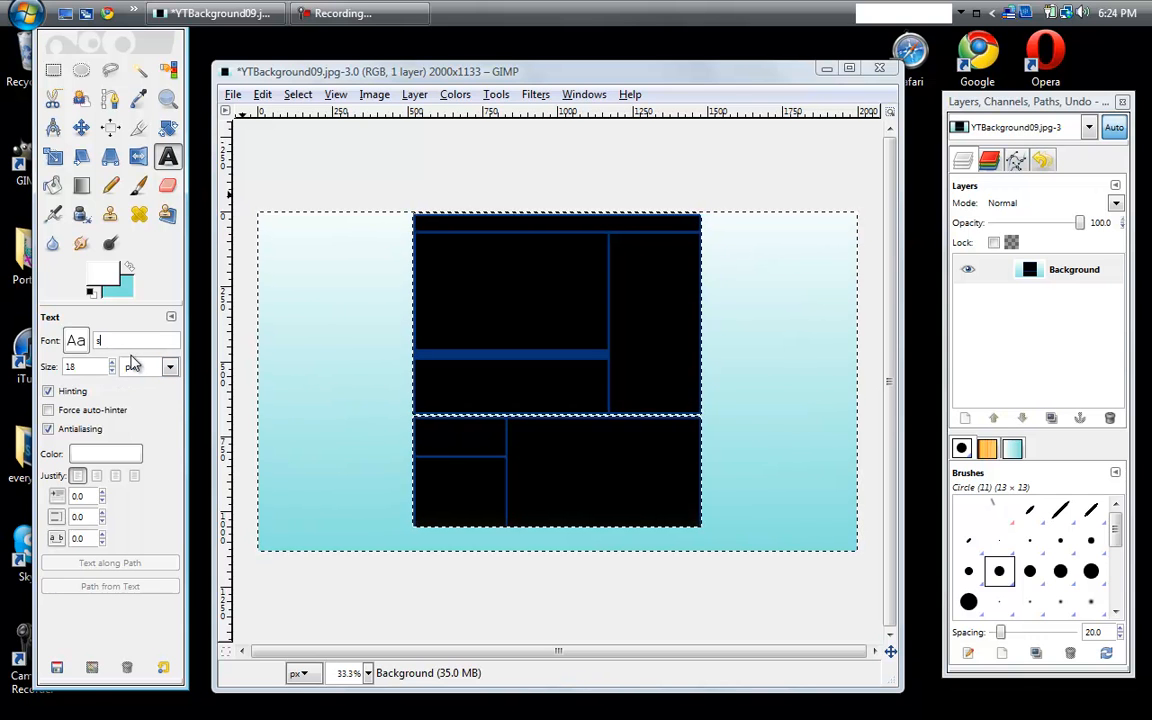
{"action": "key", "text": "BackSpace"}
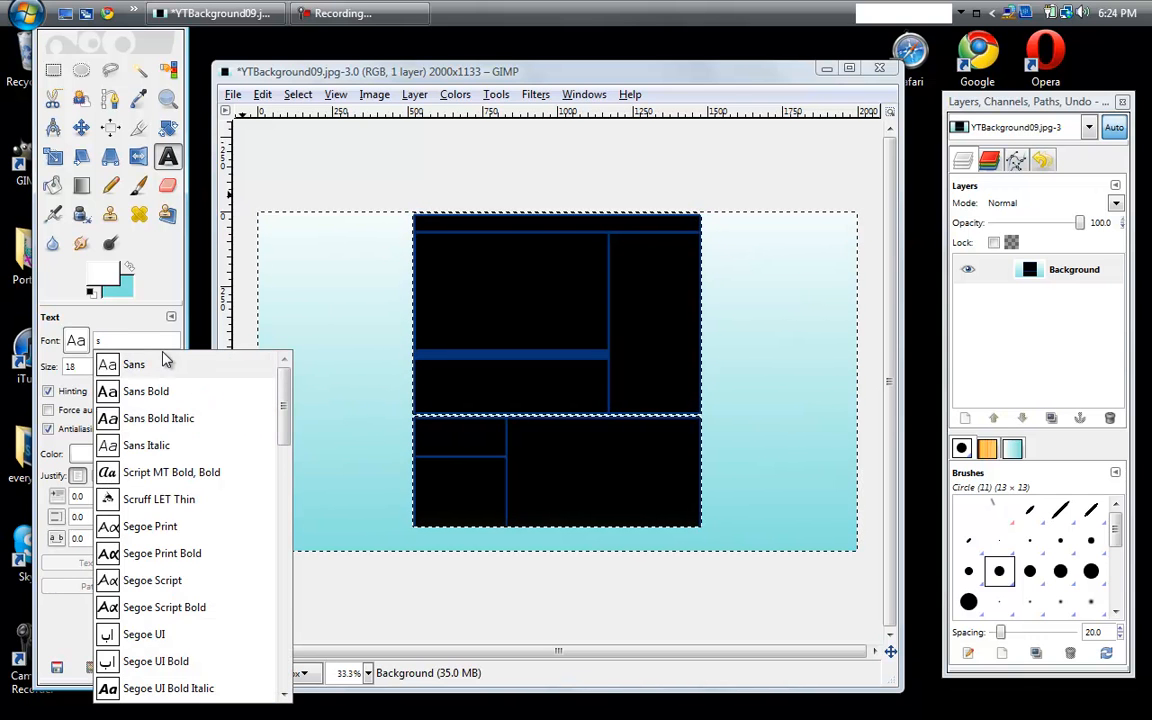
{"action": "key", "text": "BackSpace"}
{"action": "type", "text": "point"}
{"action": "key", "text": "BackSpace"}
{"action": "key", "text": "BackSpace"}
{"action": "key", "text": "BackSpace"}
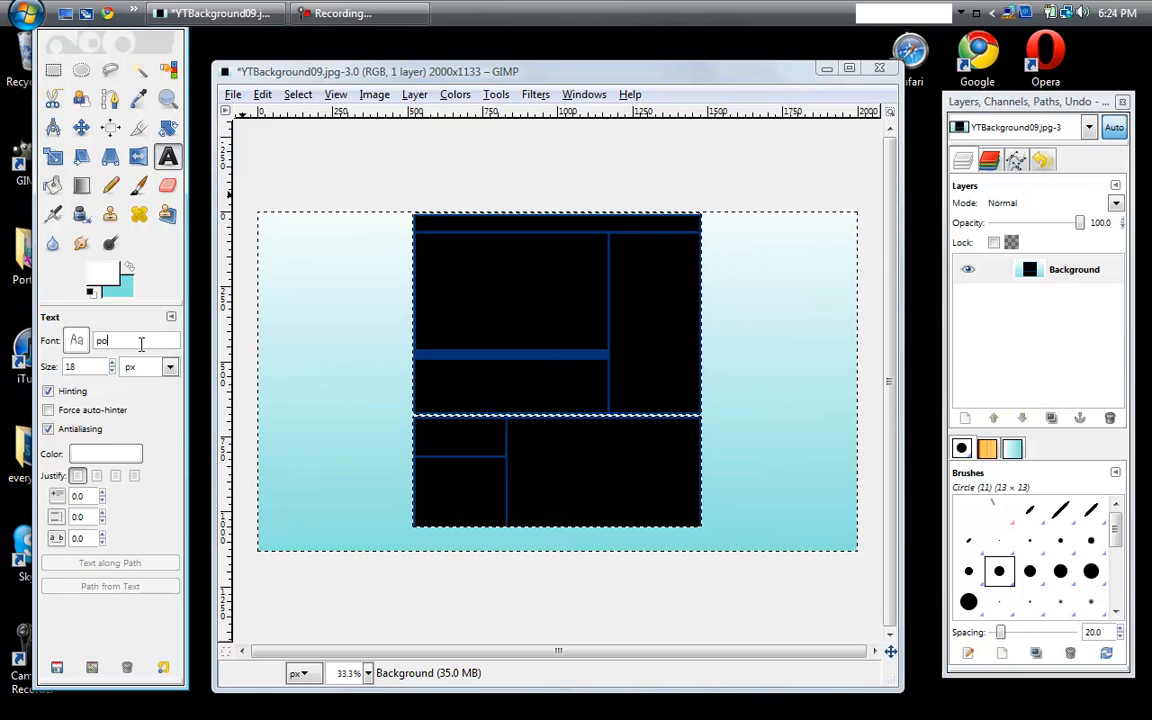
{"action": "key", "text": "BackSpace"}
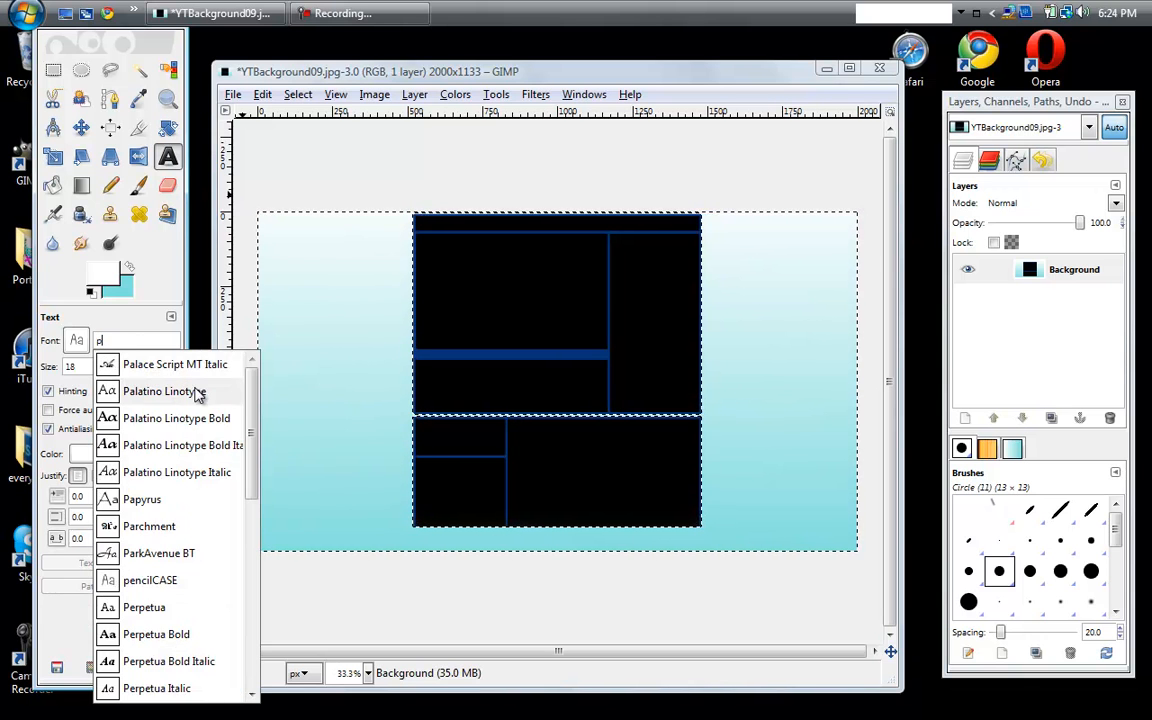
{"action": "left_click_drag", "start_coordinate": [255, 389], "coordinate": [235, 640]}
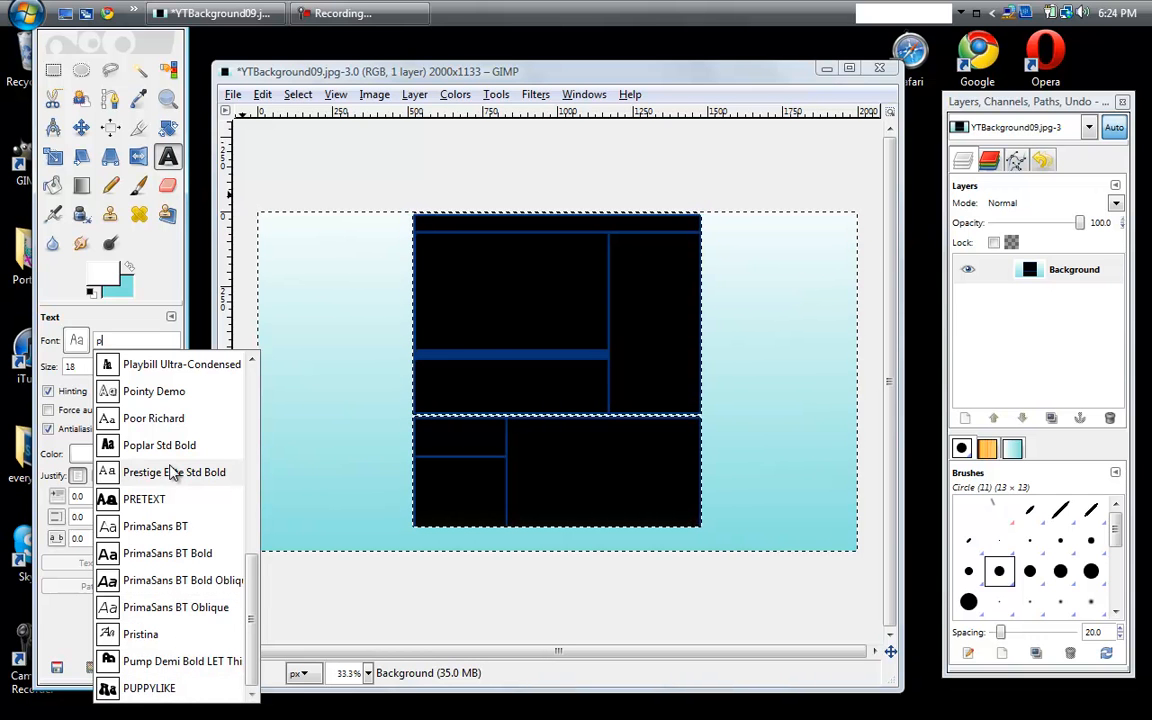
{"action": "left_click", "coordinate": [180, 391]}
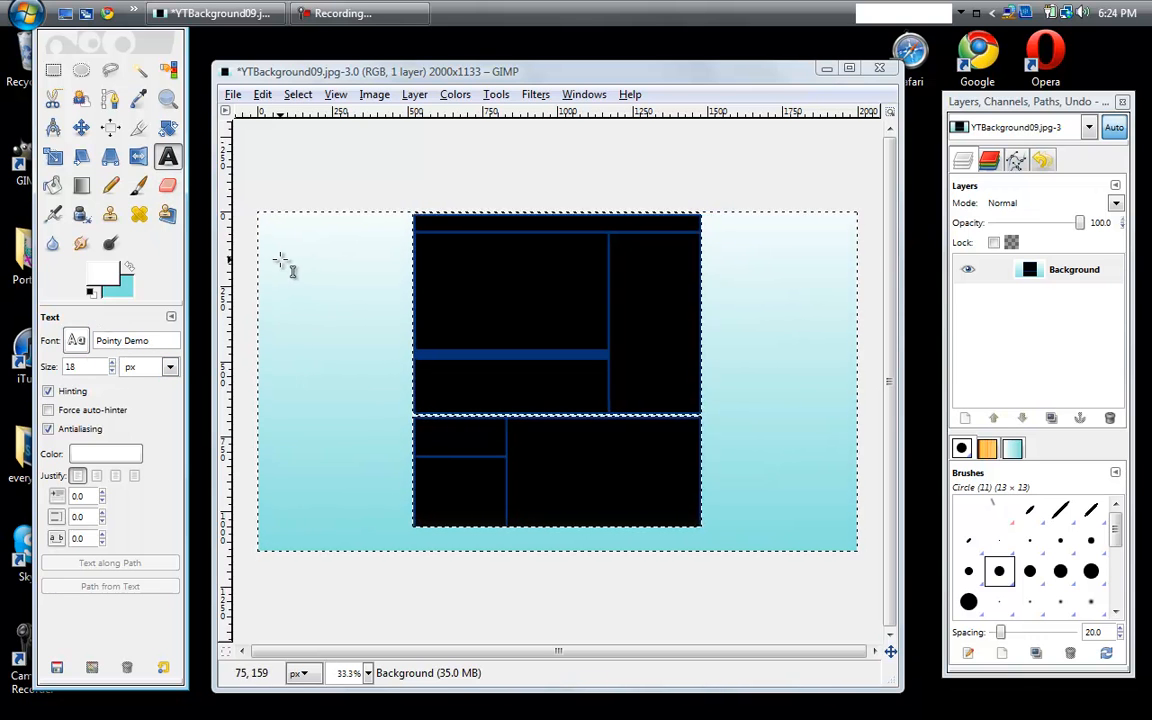
- Add the text "Sample" in the upper part of the large black central box
{"action": "left_click", "coordinate": [428, 249]}
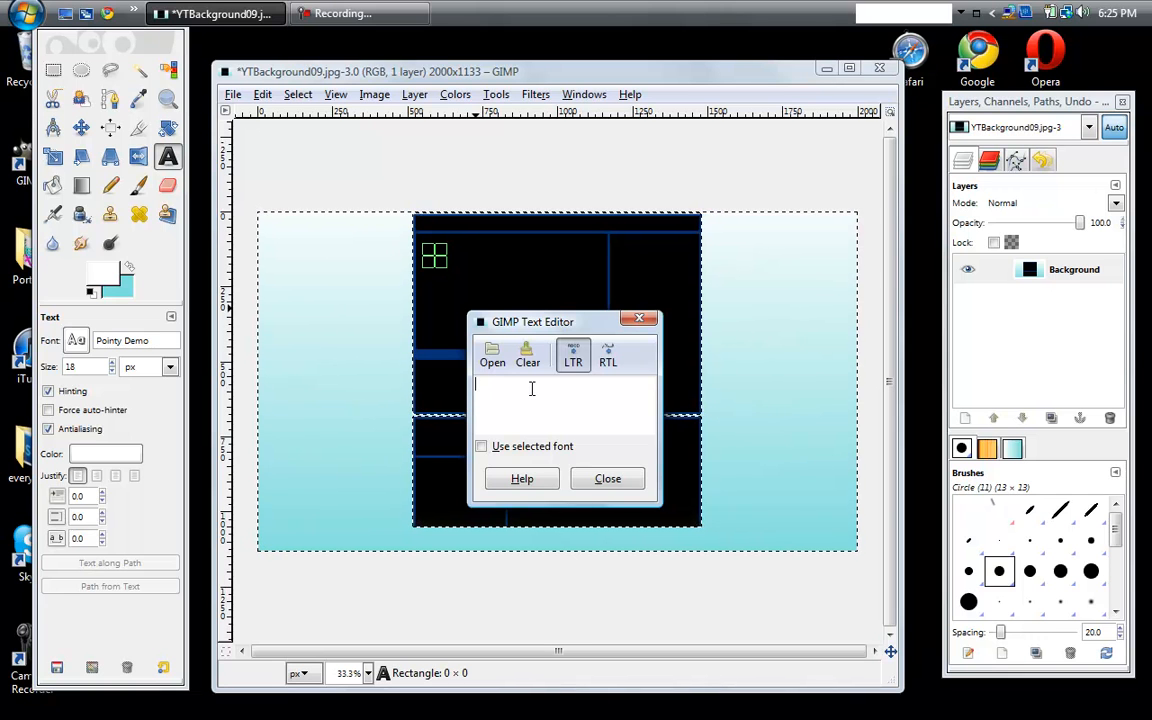
{"action": "type", "text": "F"}
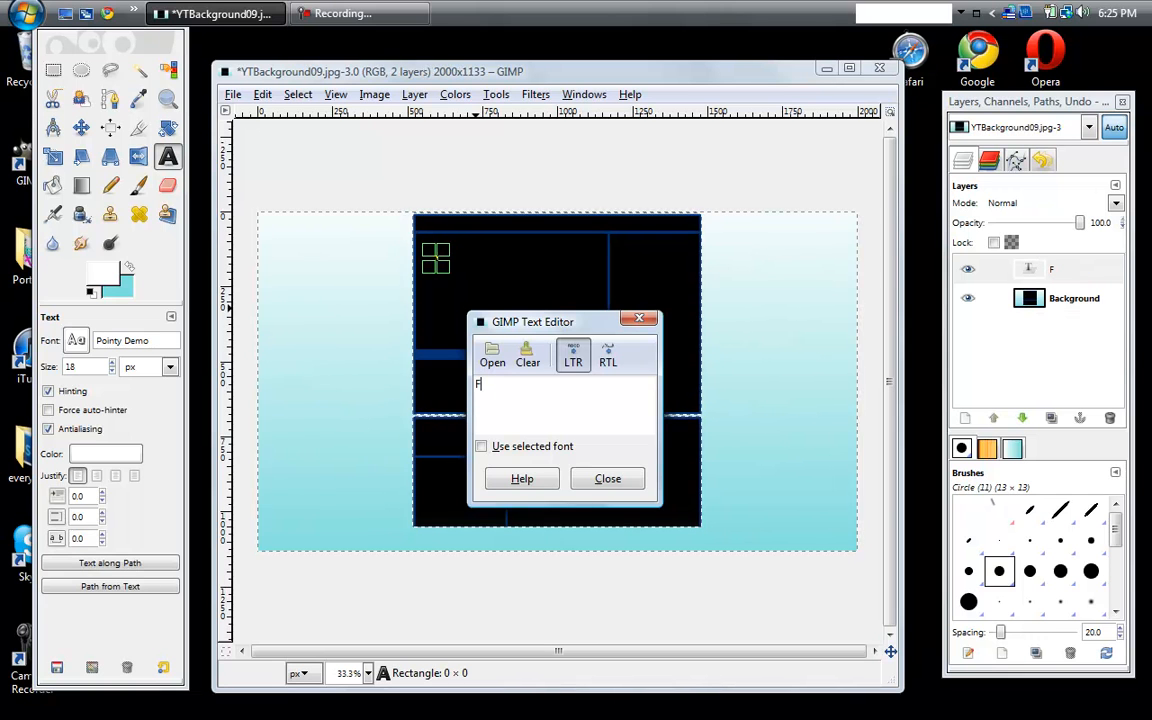
{"action": "type", "text": "ru"}
{"action": "key", "text": "BackSpace"}
{"action": "key", "text": "BackSpace"}
{"action": "type", "text": "S"}
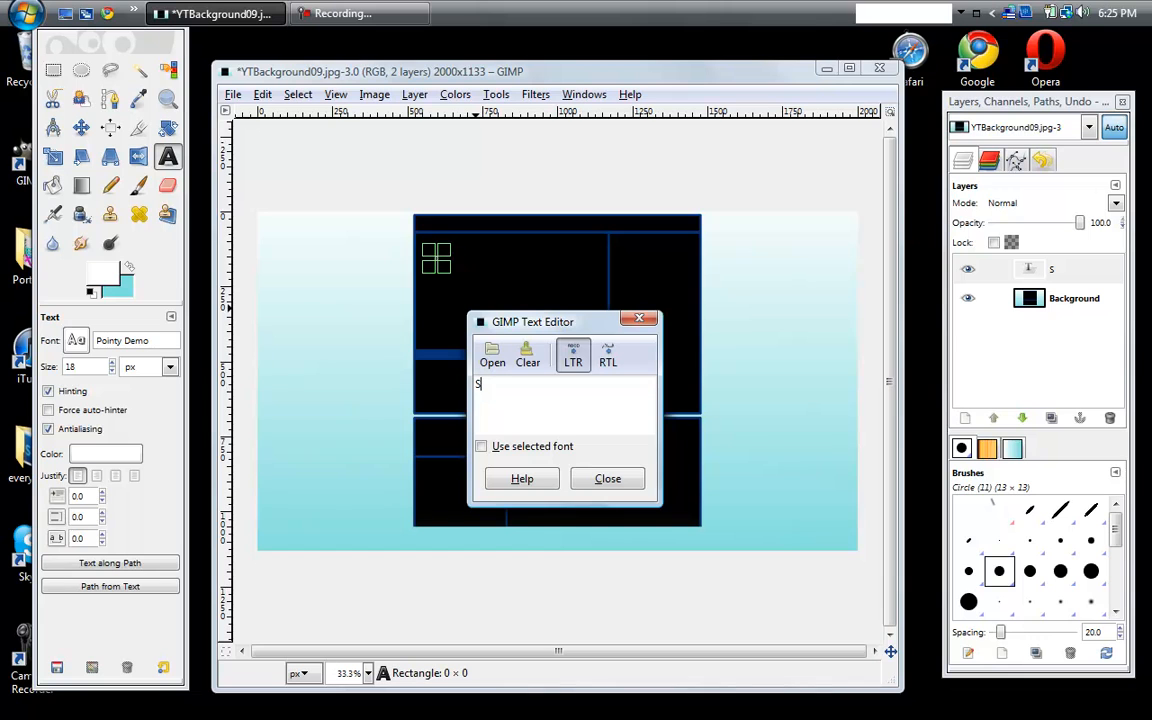
{"action": "type", "text": "ammple"}
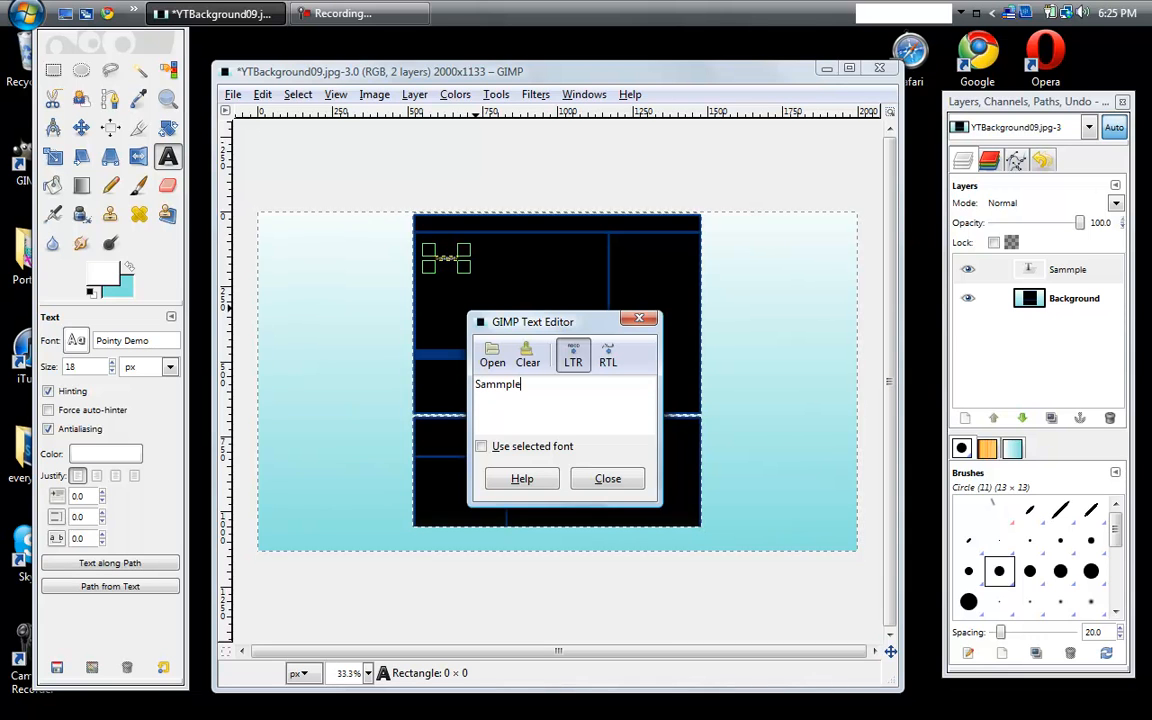
{"action": "key", "text": "BackSpace"}
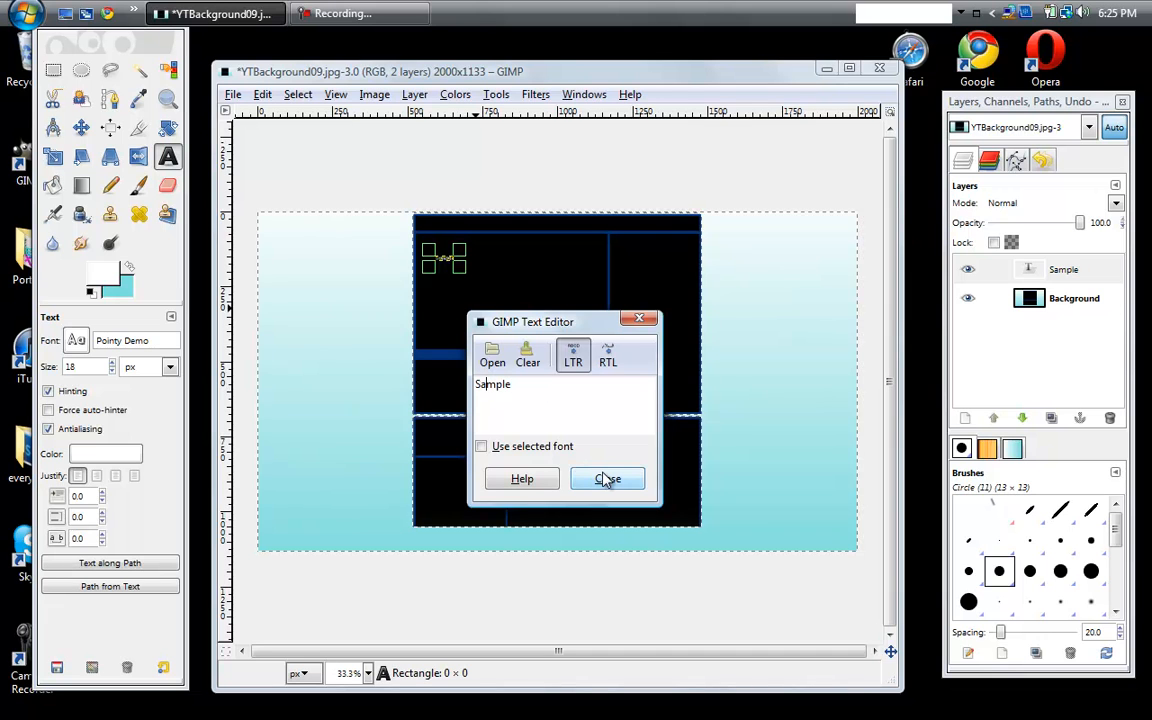
{"action": "left_click", "coordinate": [607, 479]}
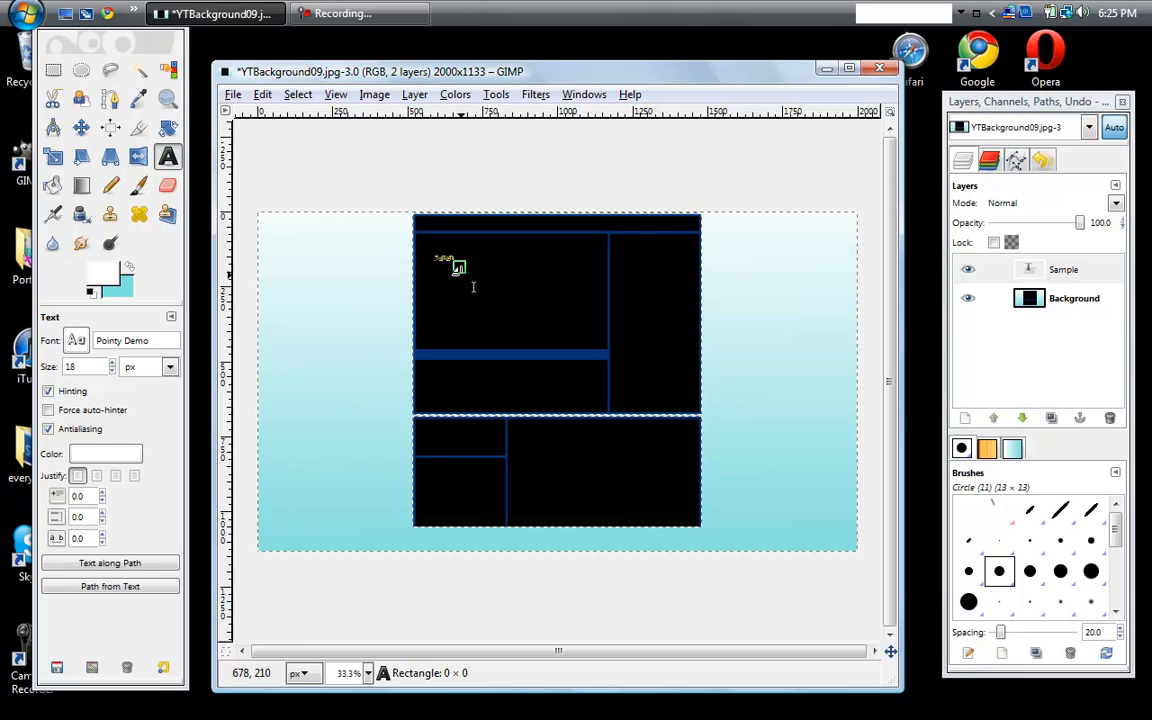
- Enlarge the text's frame to about 604 by 168 px and set the font size to 137 px
{"action": "left_click_drag", "start_coordinate": [437, 257], "coordinate": [616, 305]}
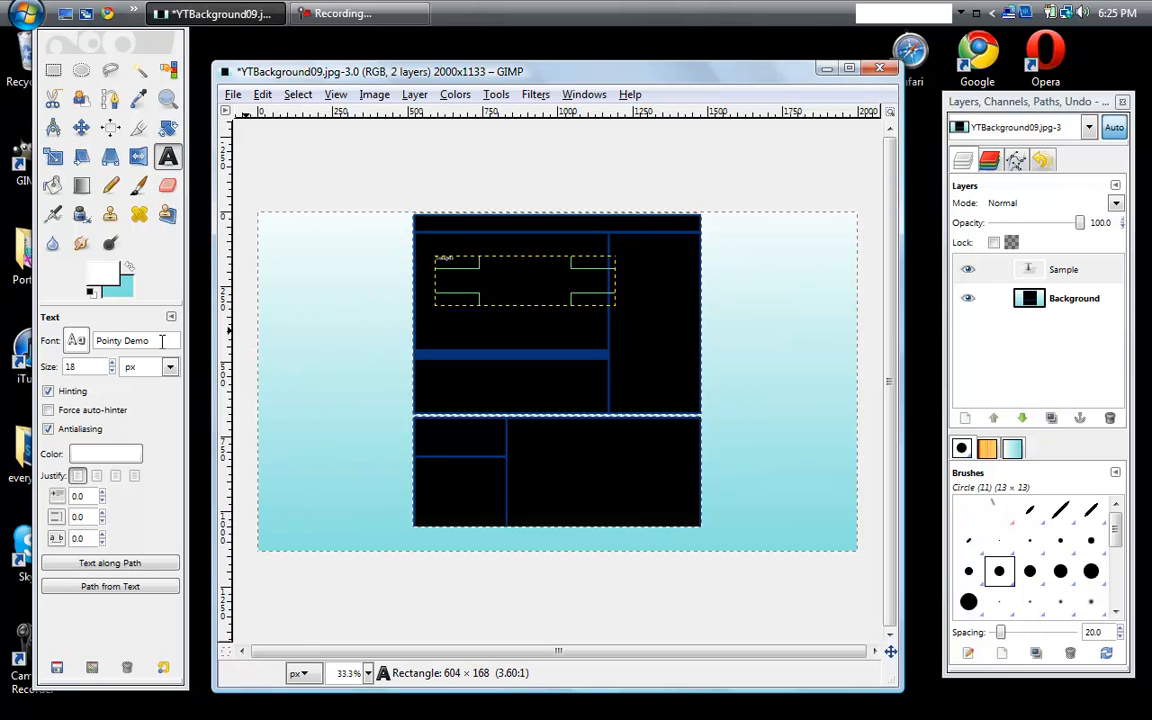
{"action": "left_click", "coordinate": [113, 363]}
{"action": "left_click", "coordinate": [113, 363]}
{"action": "left_click", "coordinate": [113, 363]}
{"action": "left_click", "coordinate": [113, 363]}
{"action": "left_click", "coordinate": [113, 363]}
{"action": "left_click", "coordinate": [113, 363]}
{"action": "left_click", "coordinate": [113, 363]}
{"action": "left_click", "coordinate": [113, 363]}
{"action": "left_click_drag", "start_coordinate": [113, 363], "coordinate": [114, 366]}
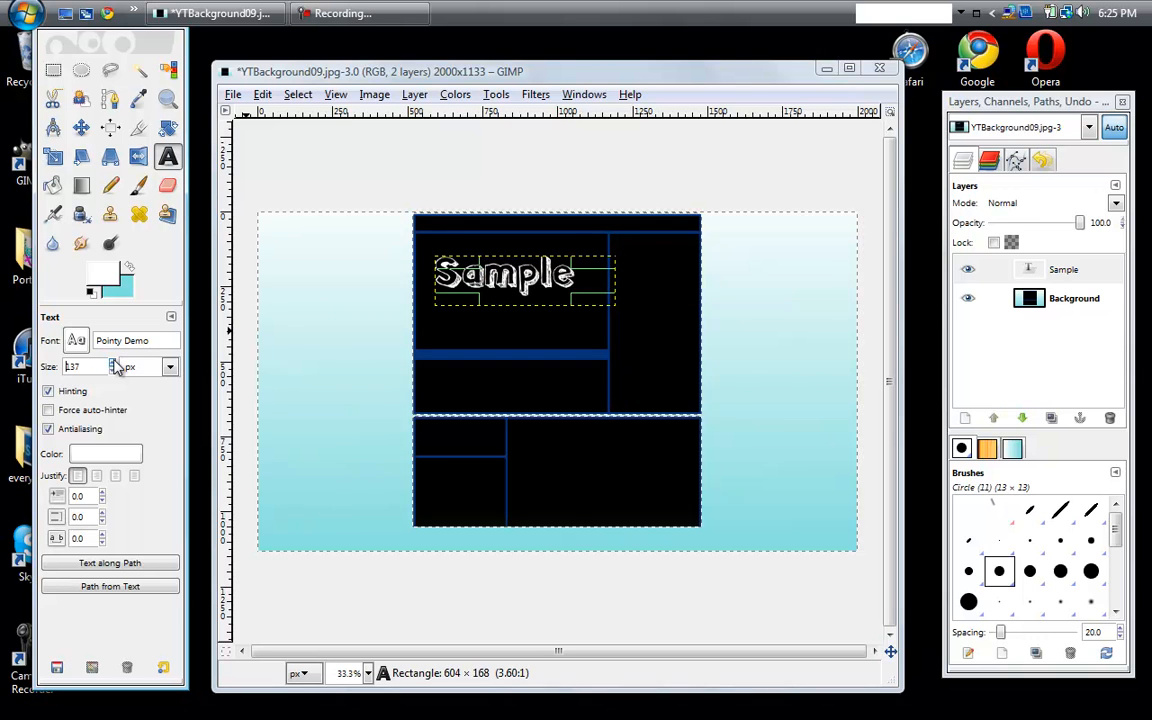
- Try to rotate the Sample text by -90 degrees and delete the resulting floating selection
{"action": "left_click", "coordinate": [170, 132]}
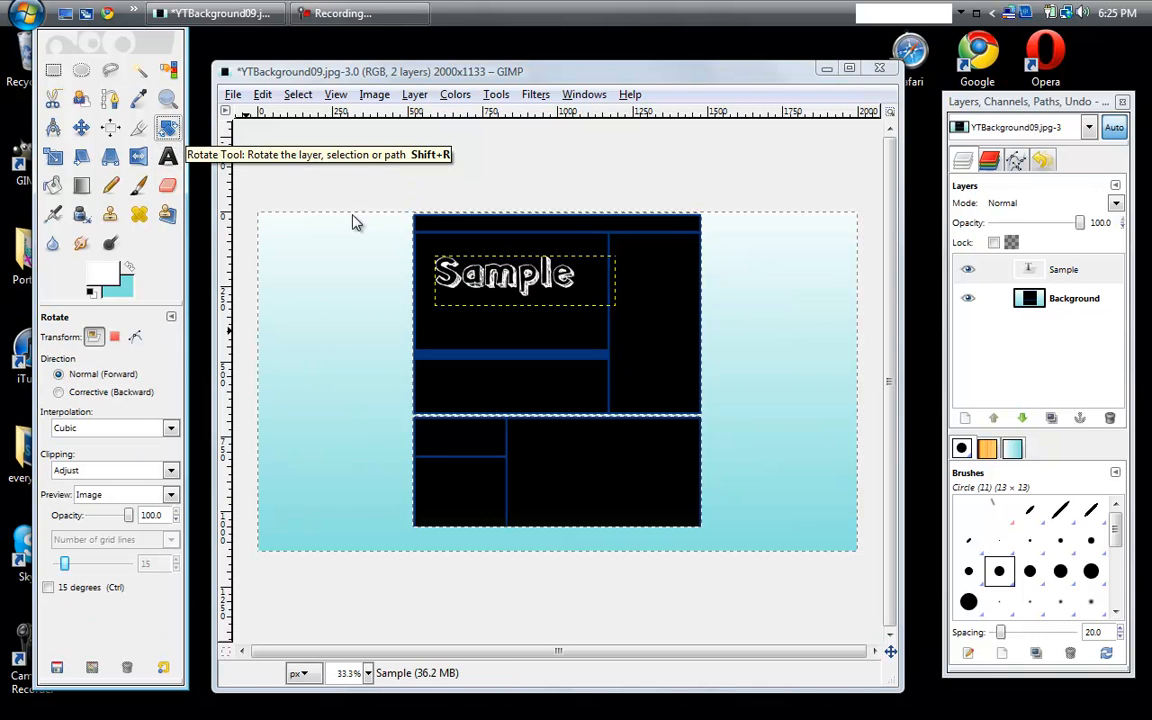
{"action": "left_click", "coordinate": [537, 289]}
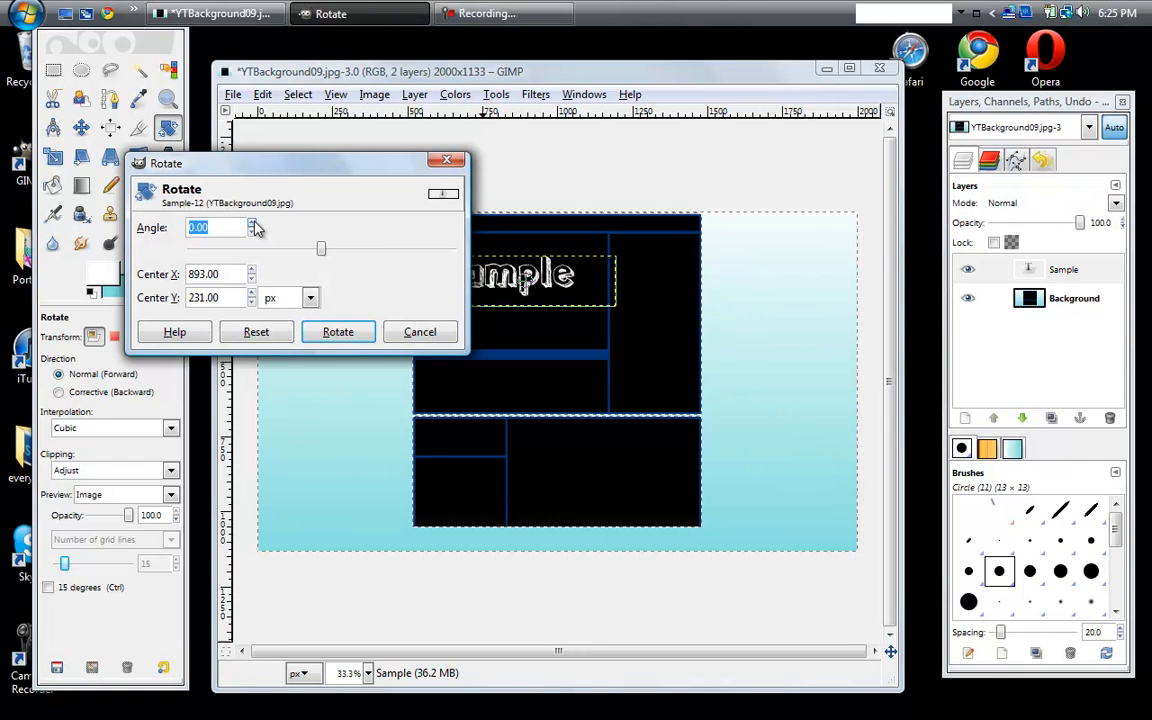
{"action": "type", "text": "-90"}
{"action": "left_click", "coordinate": [330, 331]}
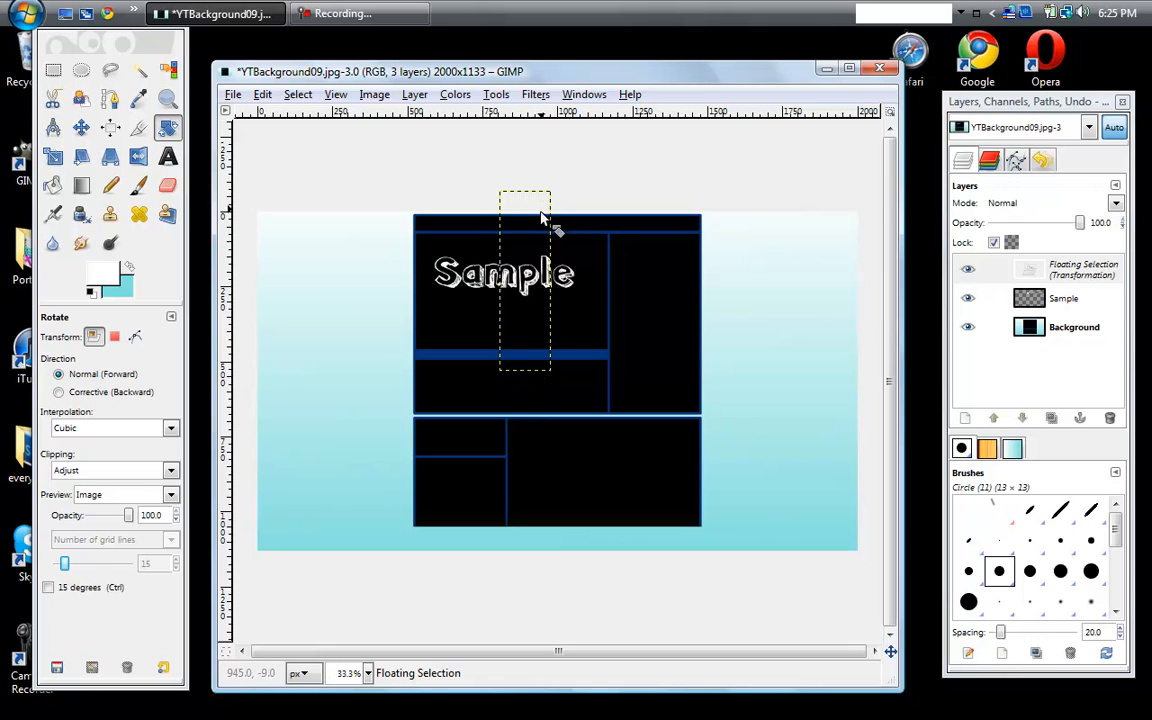
{"action": "left_click", "coordinate": [1080, 272]}
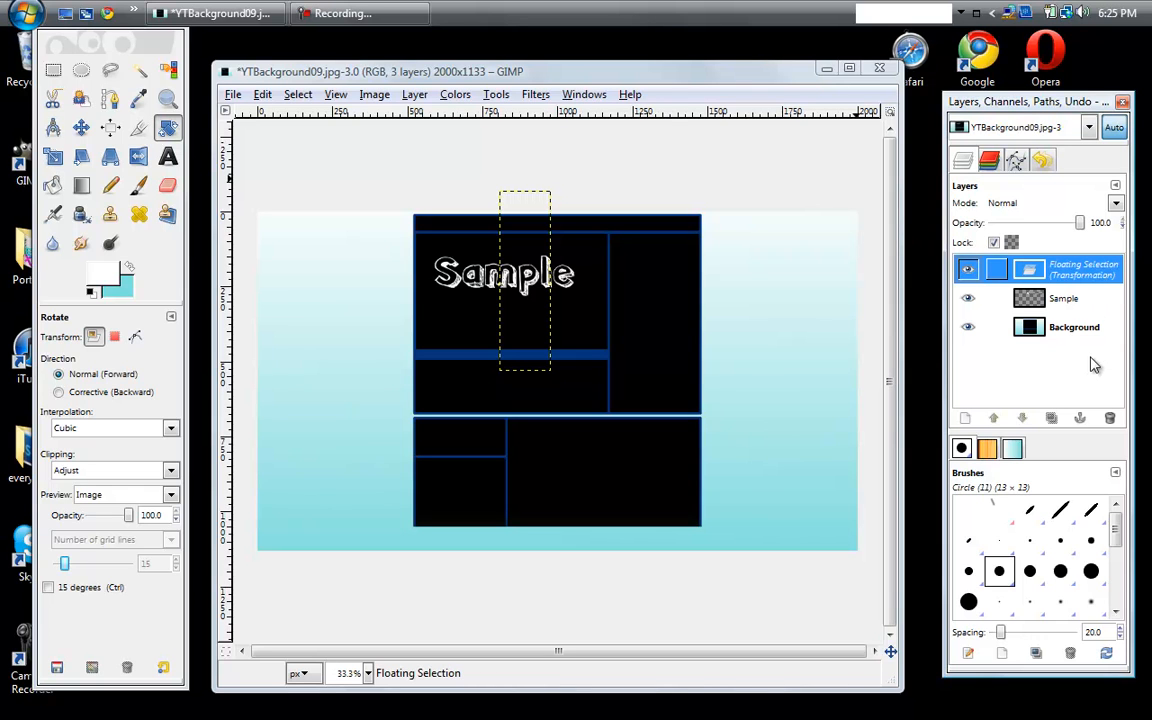
{"action": "left_click", "coordinate": [1110, 419]}
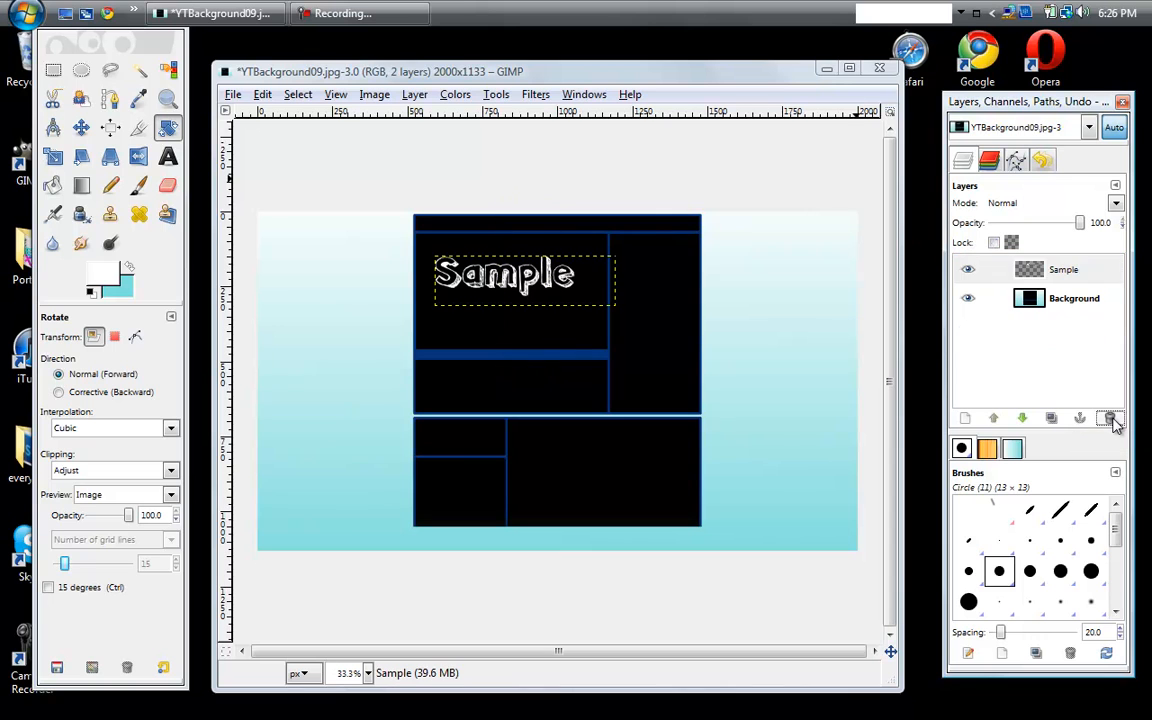
- Rotate the white Sample text layer by -90 degrees within the central box
{"action": "left_click", "coordinate": [530, 208]}
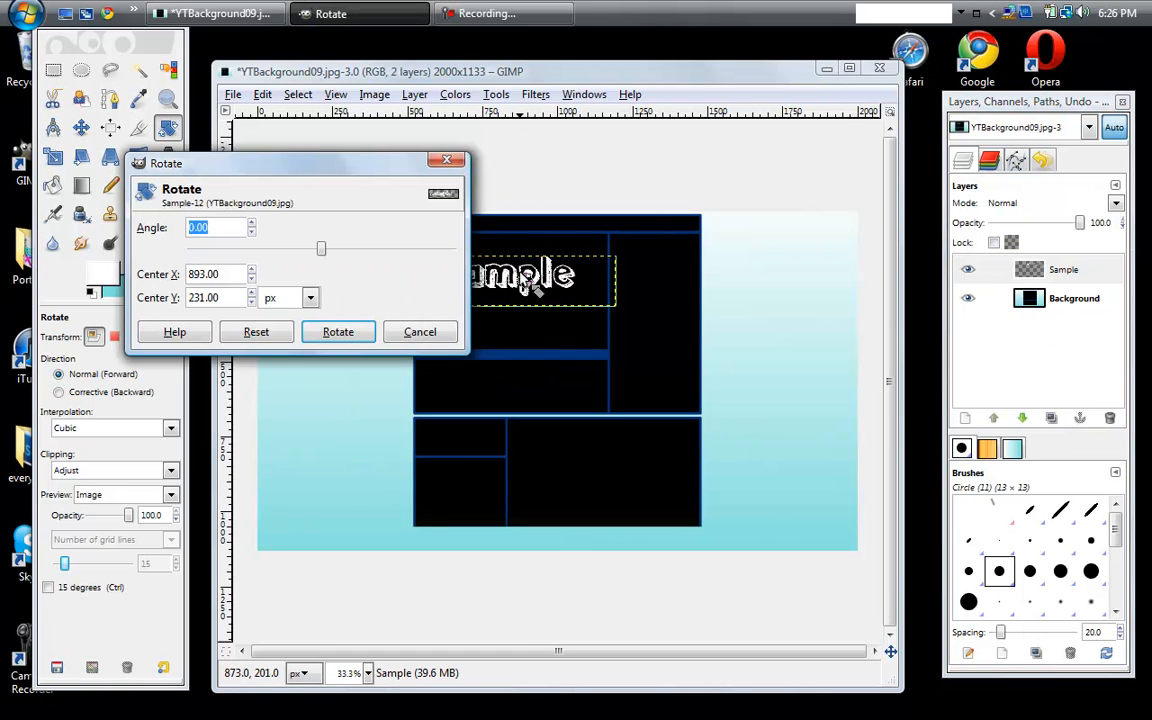
{"action": "type", "text": "-90"}
{"action": "left_click", "coordinate": [362, 331]}
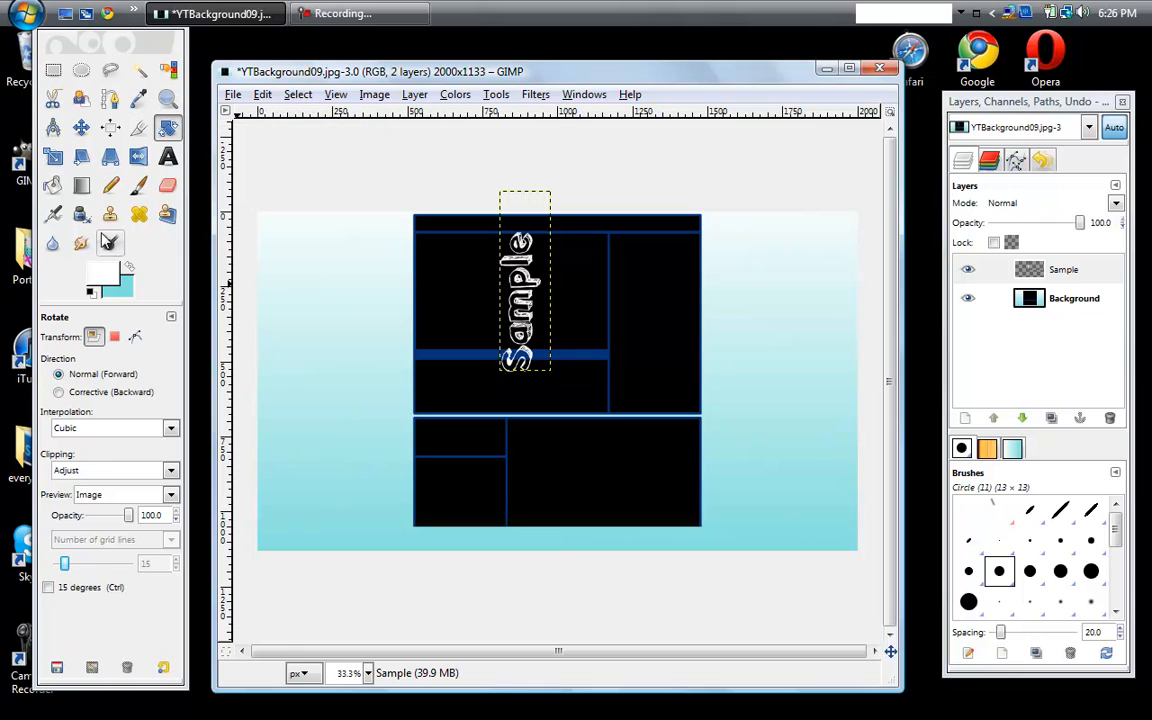
- Reopen the Sample text layer for editing, discarding its modifications, and set the text color to black (000000)
{"action": "left_click", "coordinate": [167, 156]}
{"action": "left_click", "coordinate": [540, 272]}
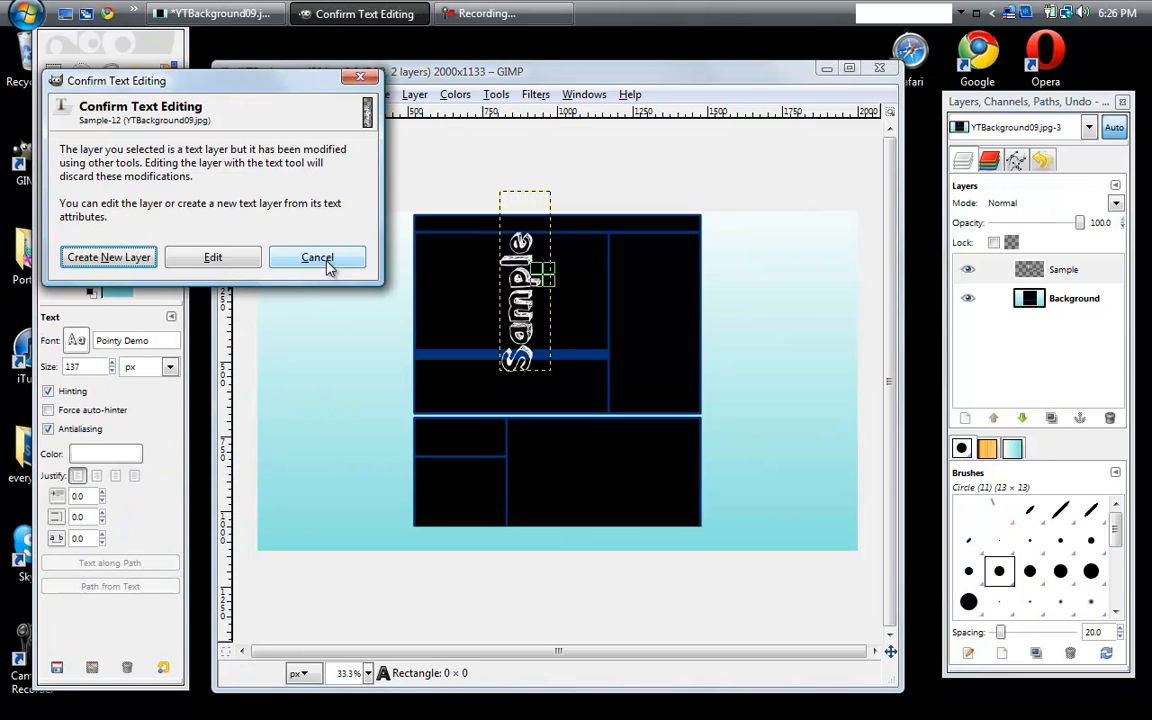
{"action": "left_click", "coordinate": [318, 258]}
{"action": "left_click", "coordinate": [540, 272]}
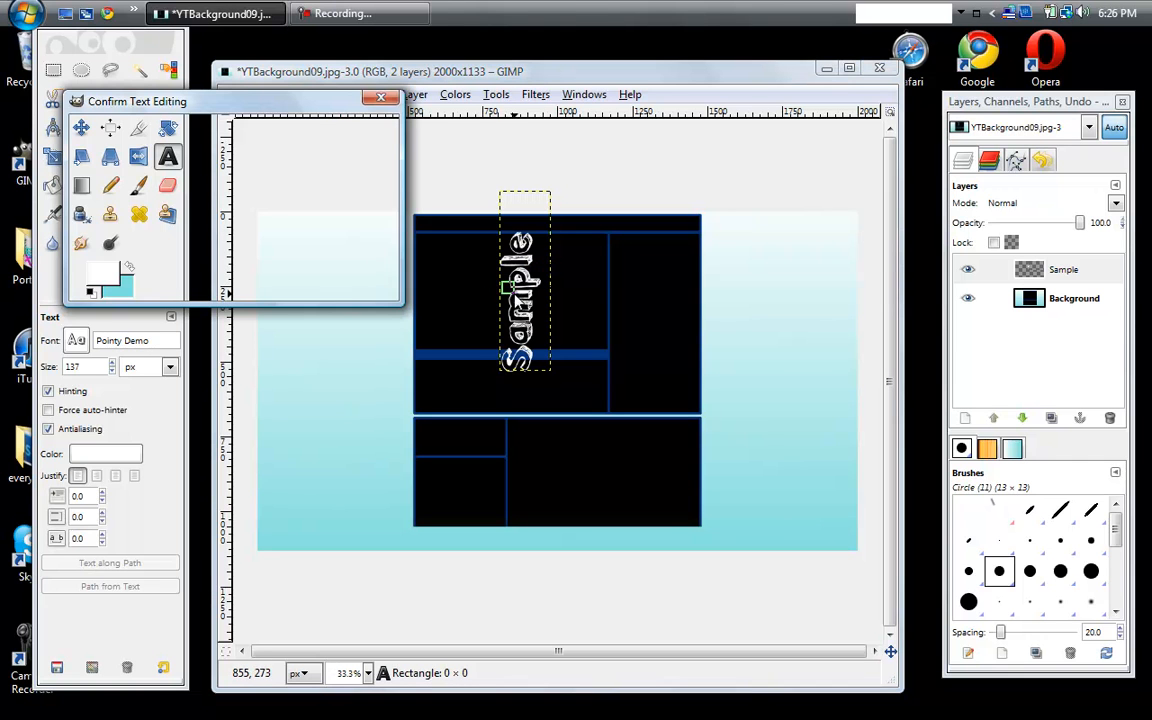
{"action": "left_click", "coordinate": [249, 285]}
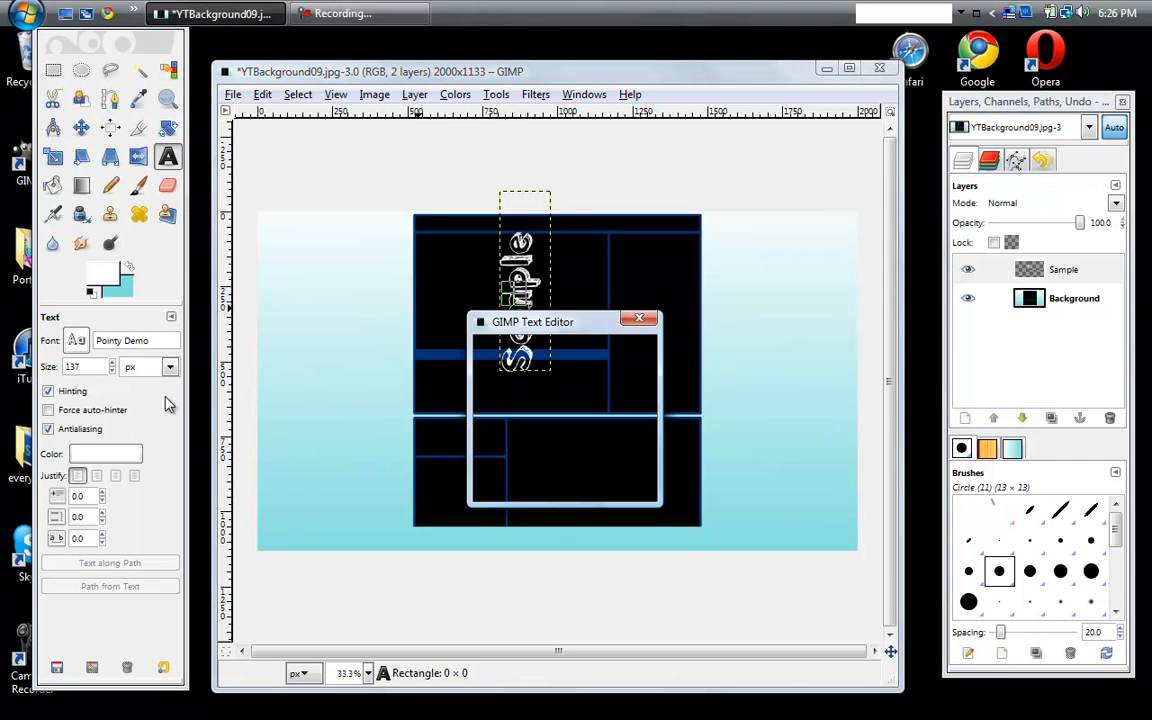
{"action": "left_click", "coordinate": [102, 456]}
{"action": "left_click_drag", "start_coordinate": [150, 312], "coordinate": [61, 381]}
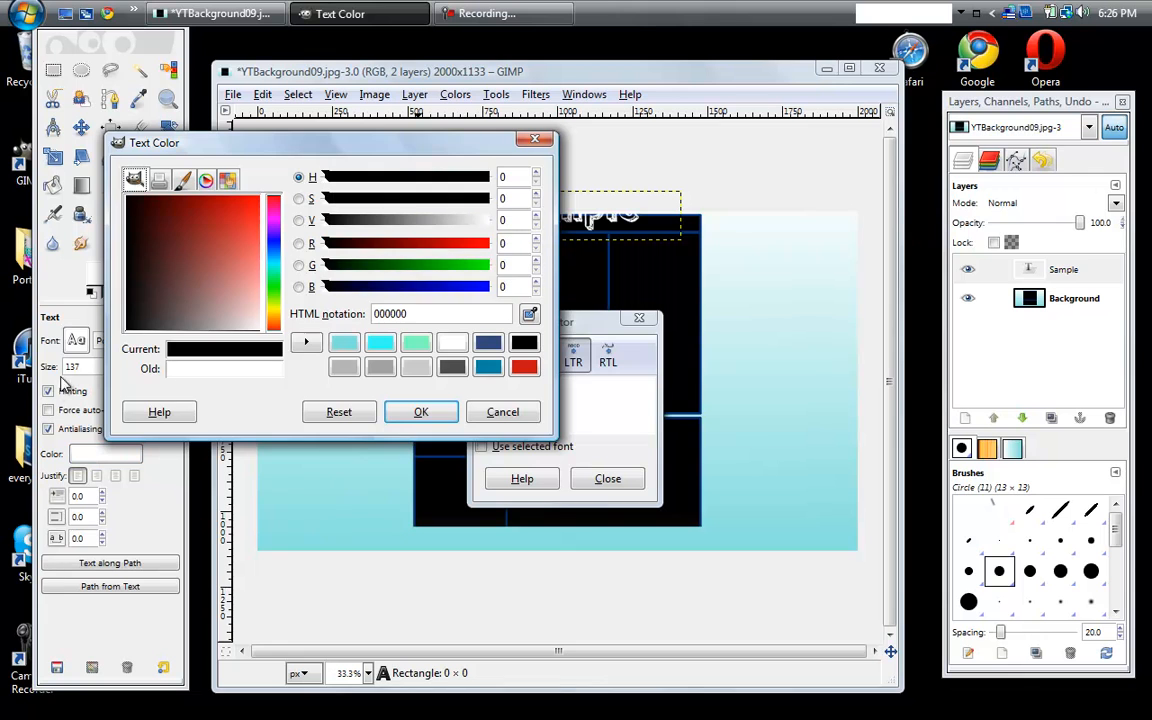
{"action": "left_click", "coordinate": [438, 412]}
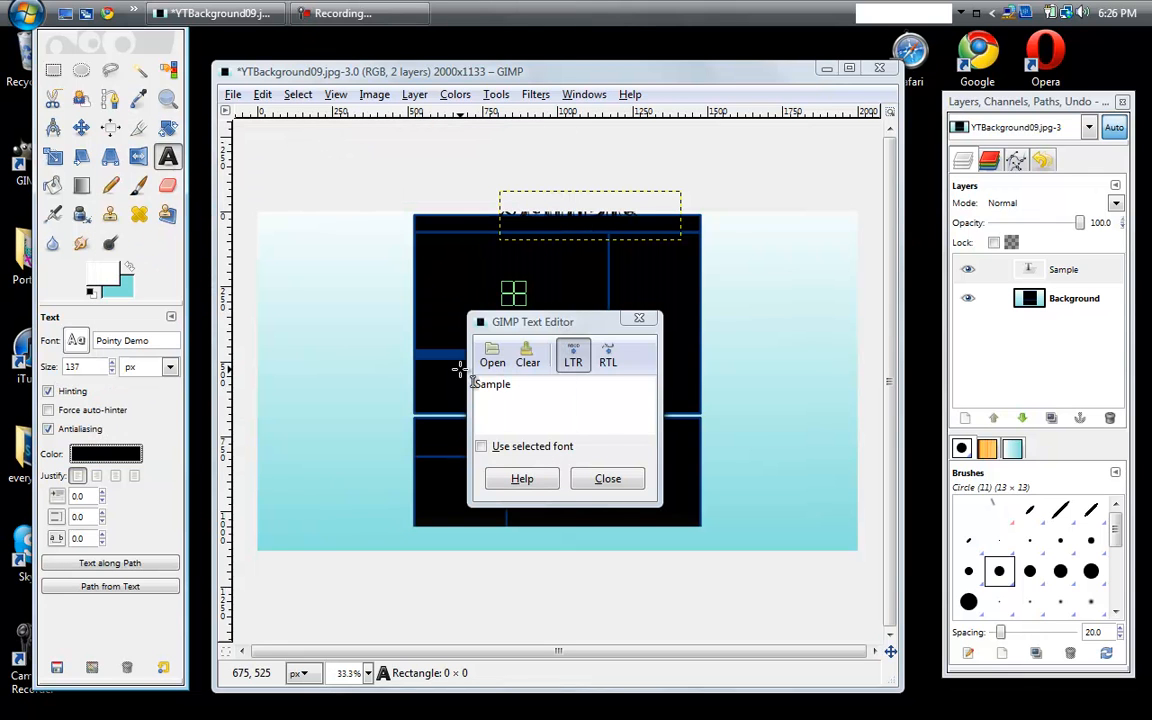
{"action": "left_click", "coordinate": [607, 478]}
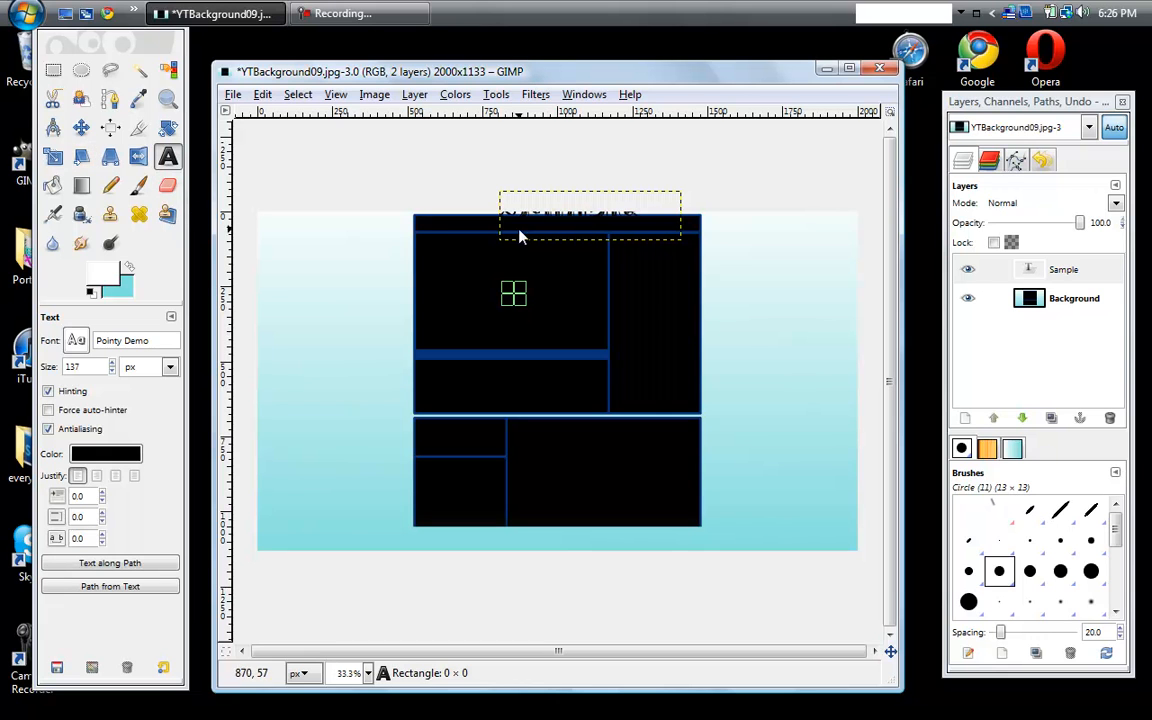
- Move the black Sample text from the top edge onto the gradient area left of the central boxes
{"action": "left_click", "coordinate": [81, 127]}
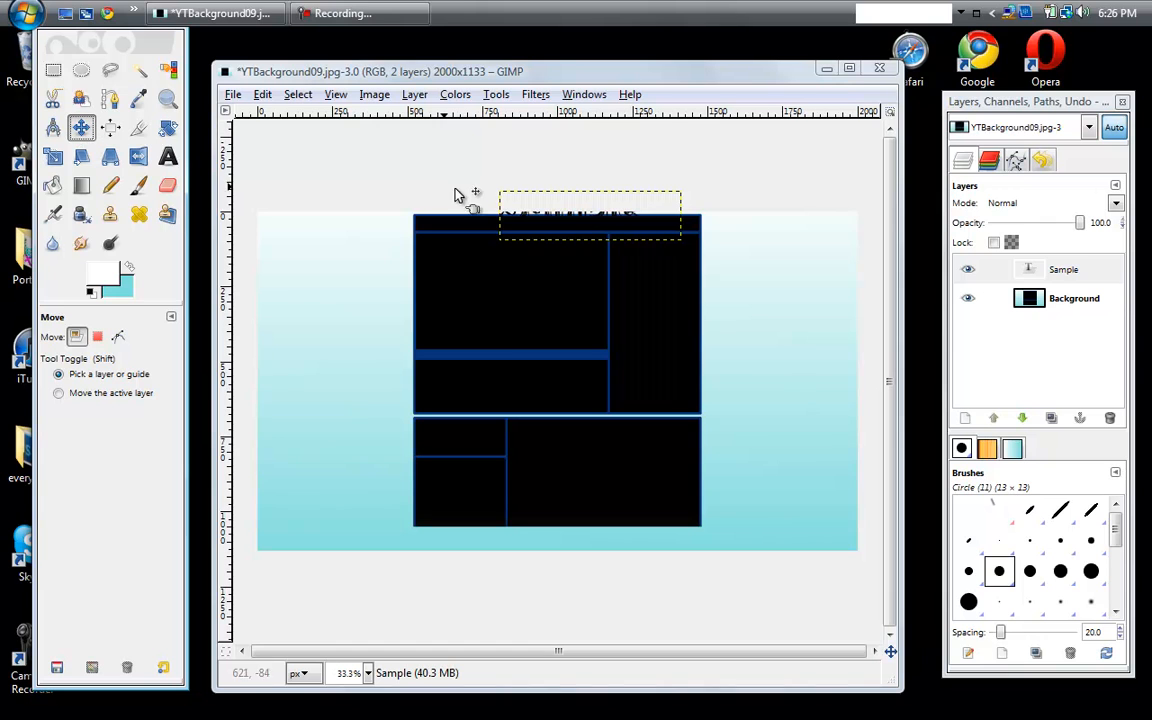
{"action": "left_click_drag", "start_coordinate": [607, 233], "coordinate": [600, 270]}
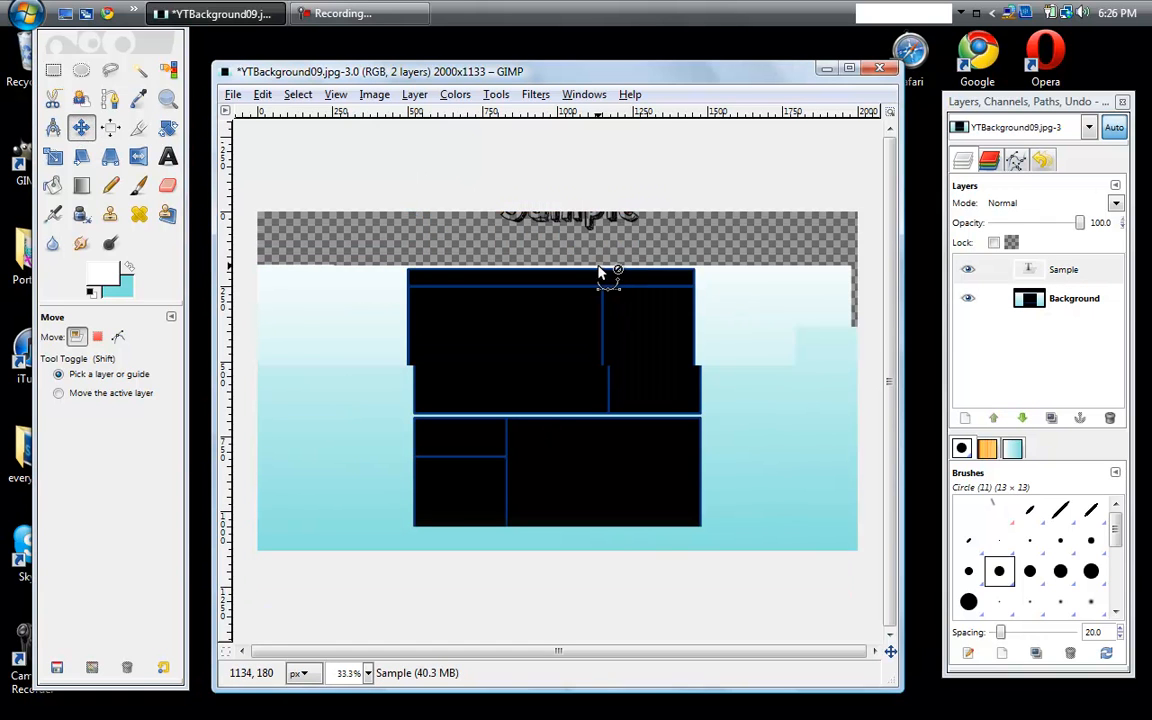
{"action": "key", "text": "ctrl+z"}
{"action": "left_click", "coordinate": [967, 298]}
{"action": "left_click_drag", "start_coordinate": [537, 222], "coordinate": [332, 301]}
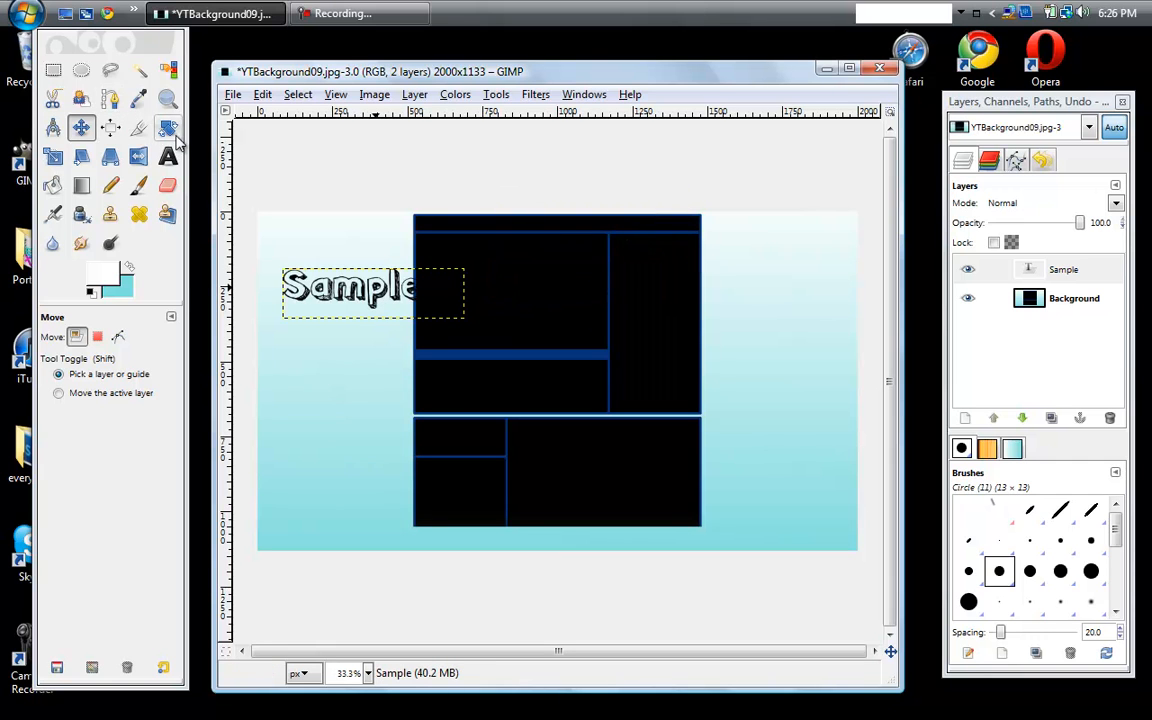
- Rotate the black Sample text by -90 degrees so it runs vertically beside the central boxes
{"action": "left_click", "coordinate": [168, 130]}
{"action": "left_click", "coordinate": [372, 302]}
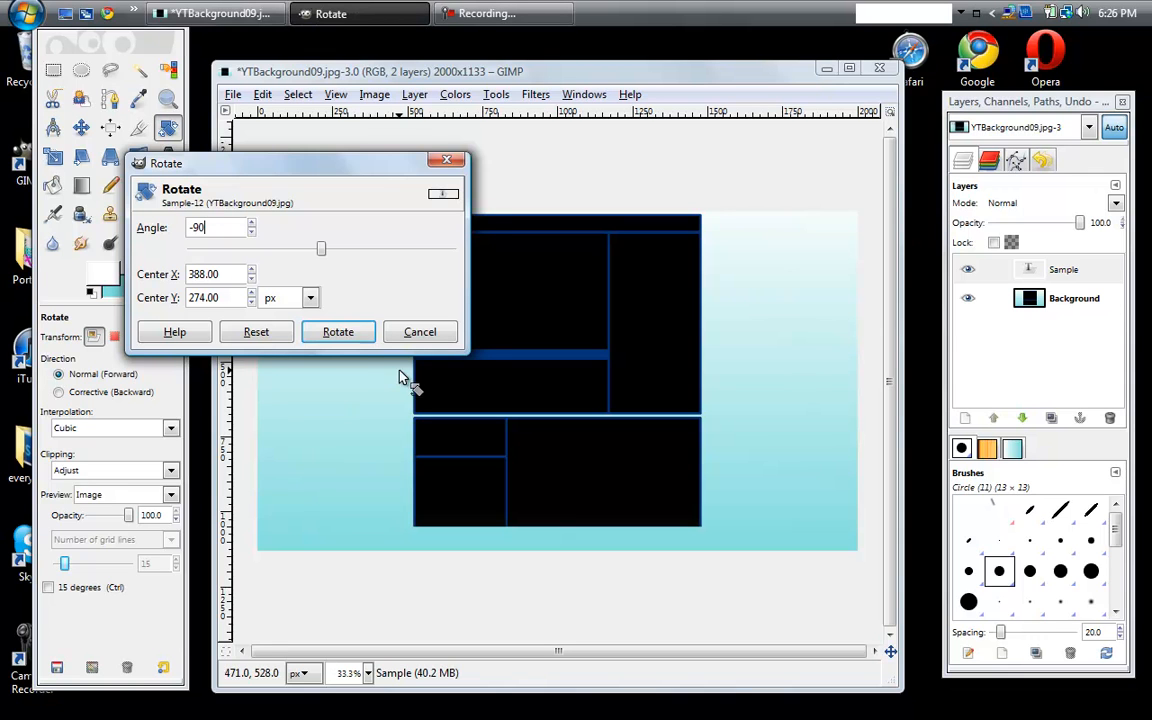
{"action": "left_click", "coordinate": [338, 332]}
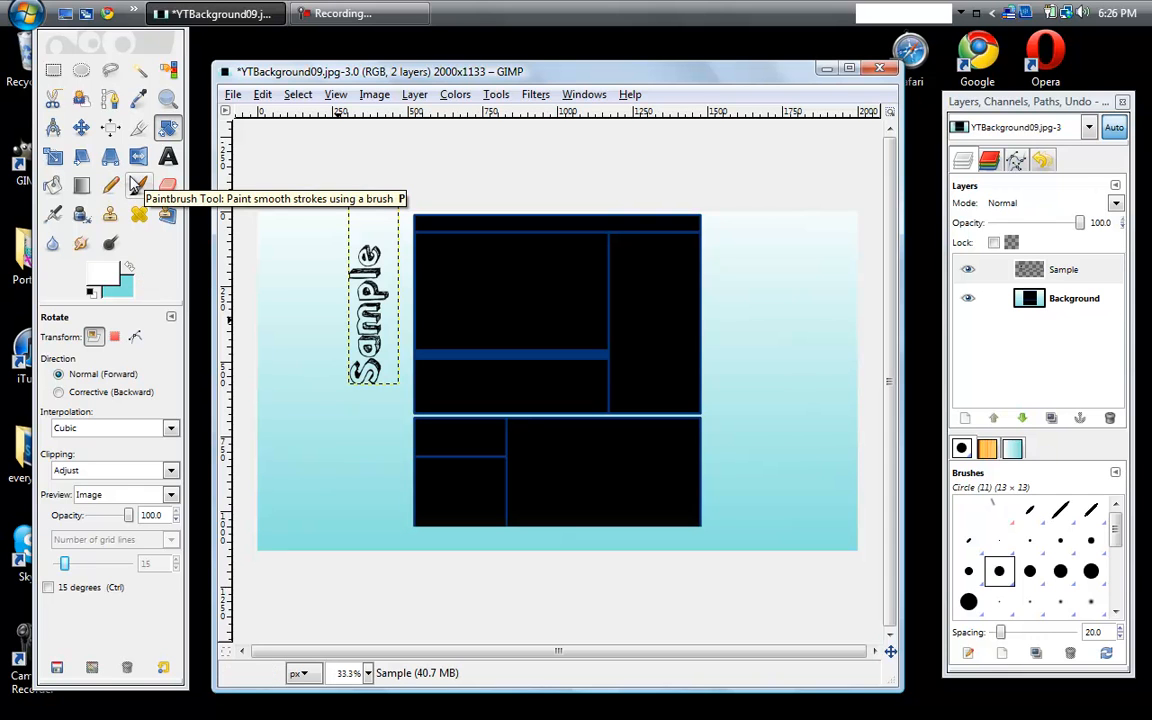
- Move the vertical Sample text against the left edge of the central boxes
{"action": "left_click", "coordinate": [82, 127]}
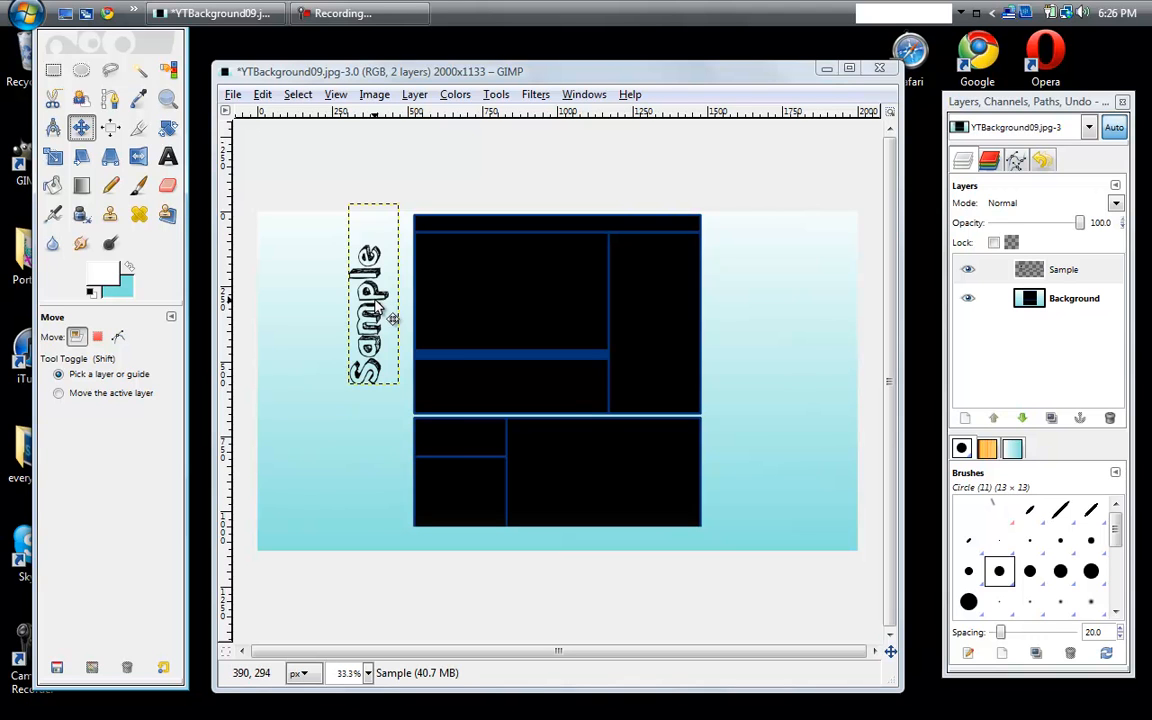
{"action": "left_click_drag", "start_coordinate": [380, 306], "coordinate": [406, 321]}
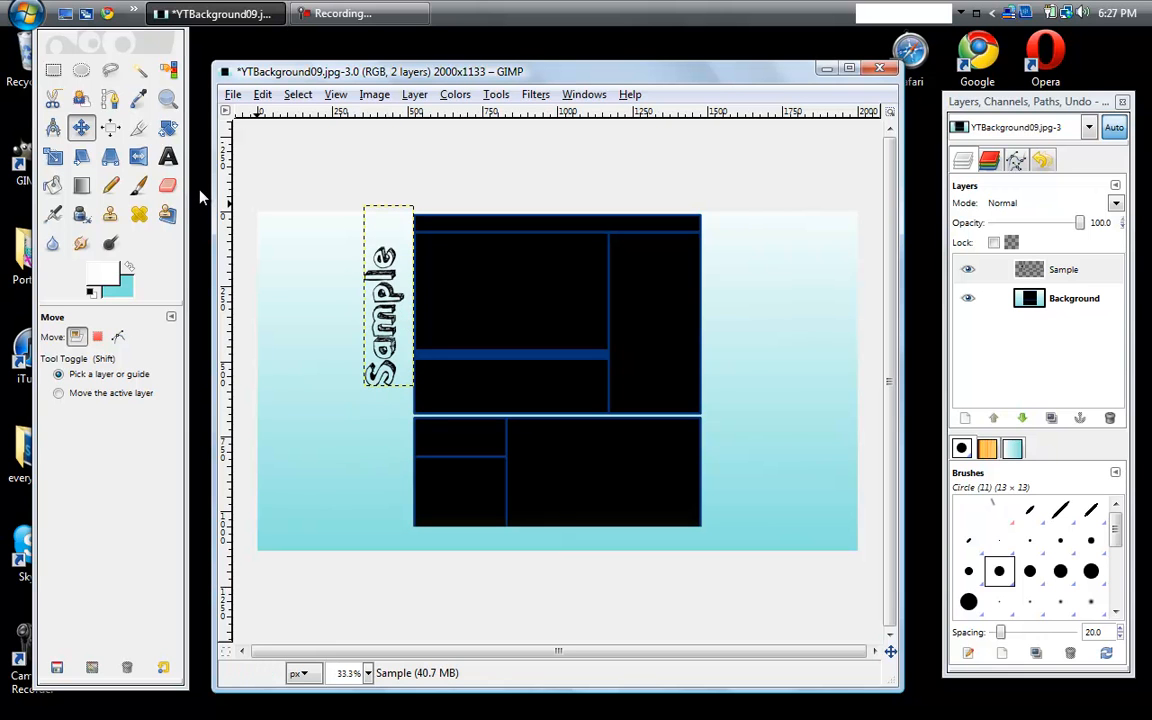
- Add a text layer reading "Text" over the central boxes and set its color to black (000000)
{"action": "left_click", "coordinate": [167, 156]}
{"action": "left_click", "coordinate": [583, 343]}
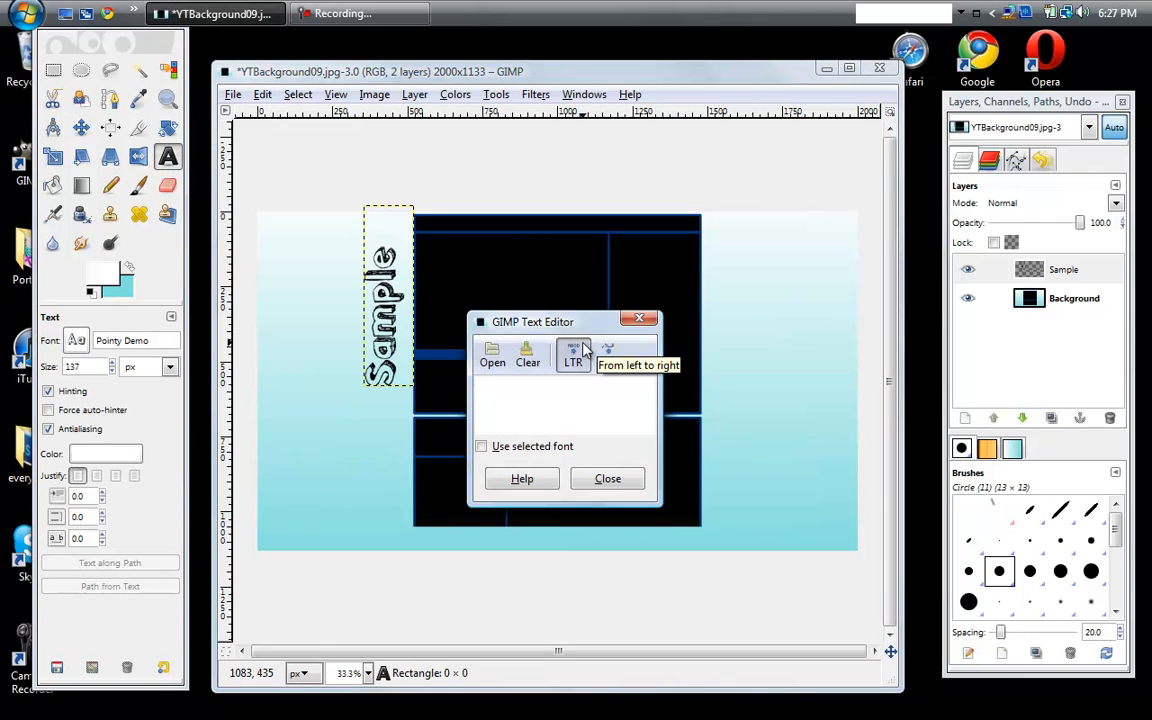
{"action": "type", "text": "Text"}
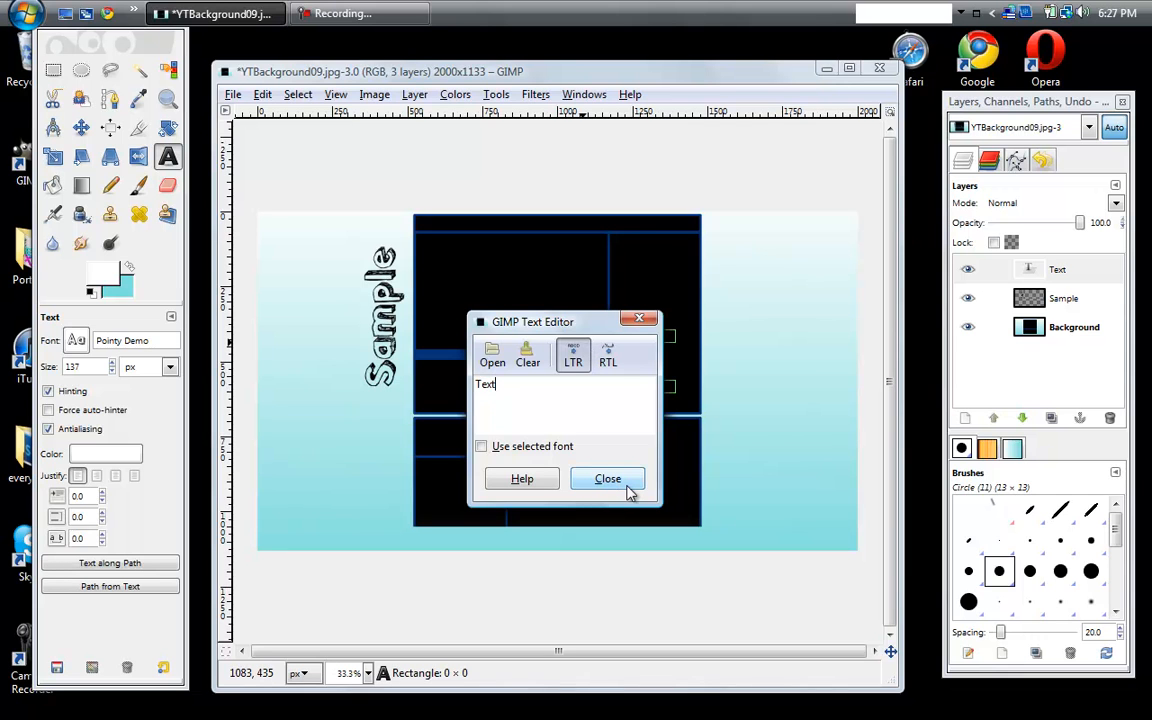
{"action": "left_click", "coordinate": [609, 480]}
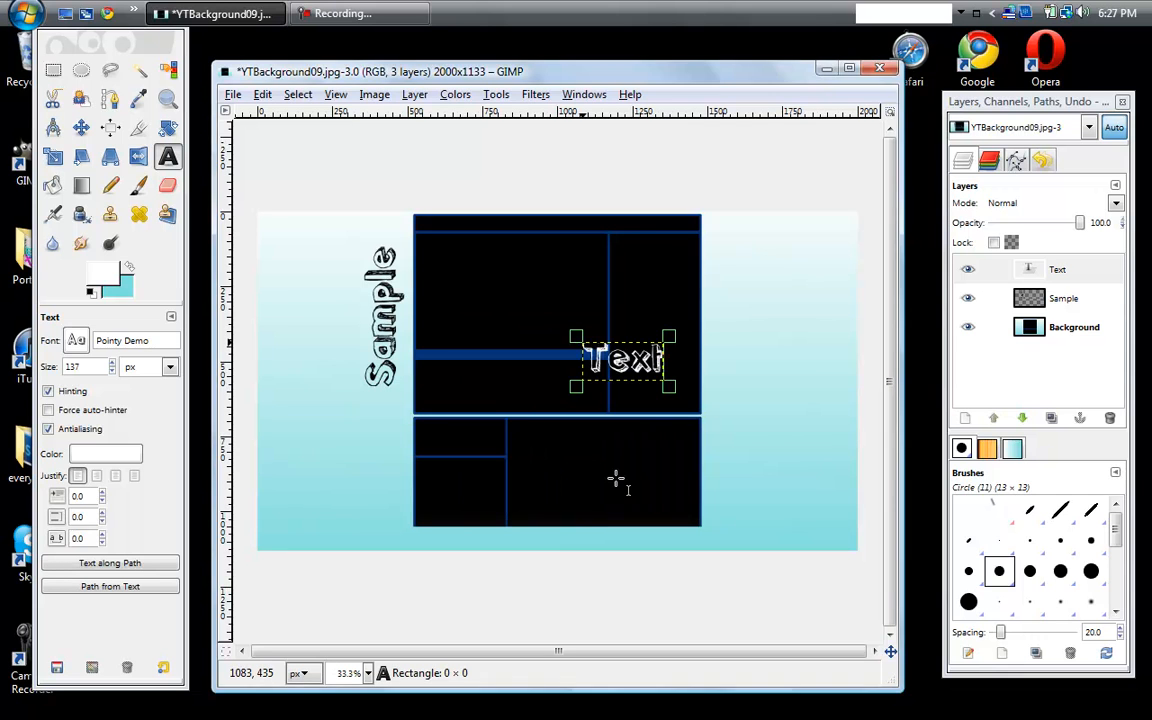
{"action": "left_click", "coordinate": [88, 455]}
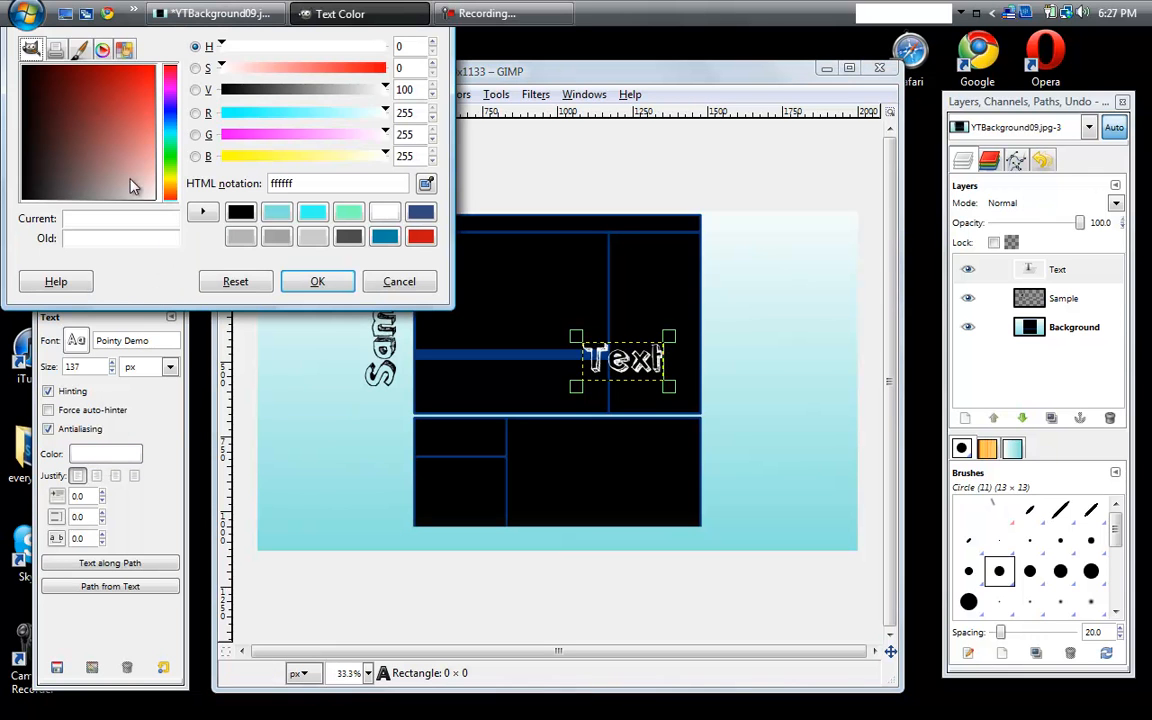
{"action": "left_click", "coordinate": [24, 199]}
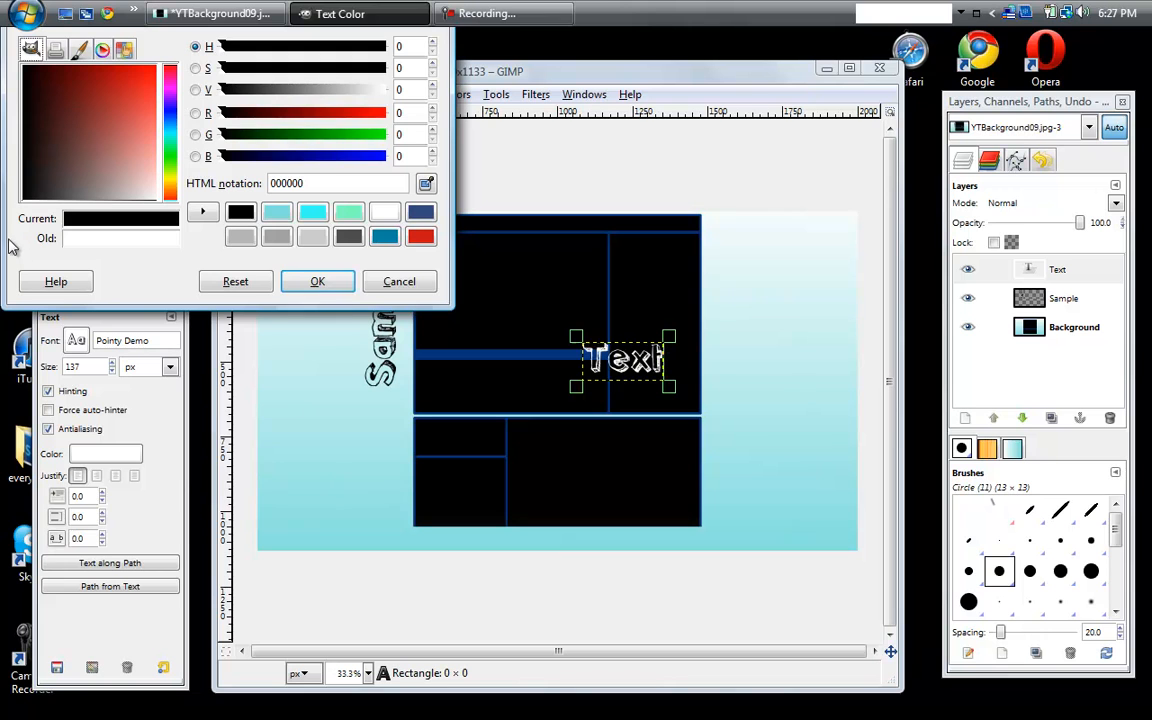
{"action": "left_click", "coordinate": [318, 282]}
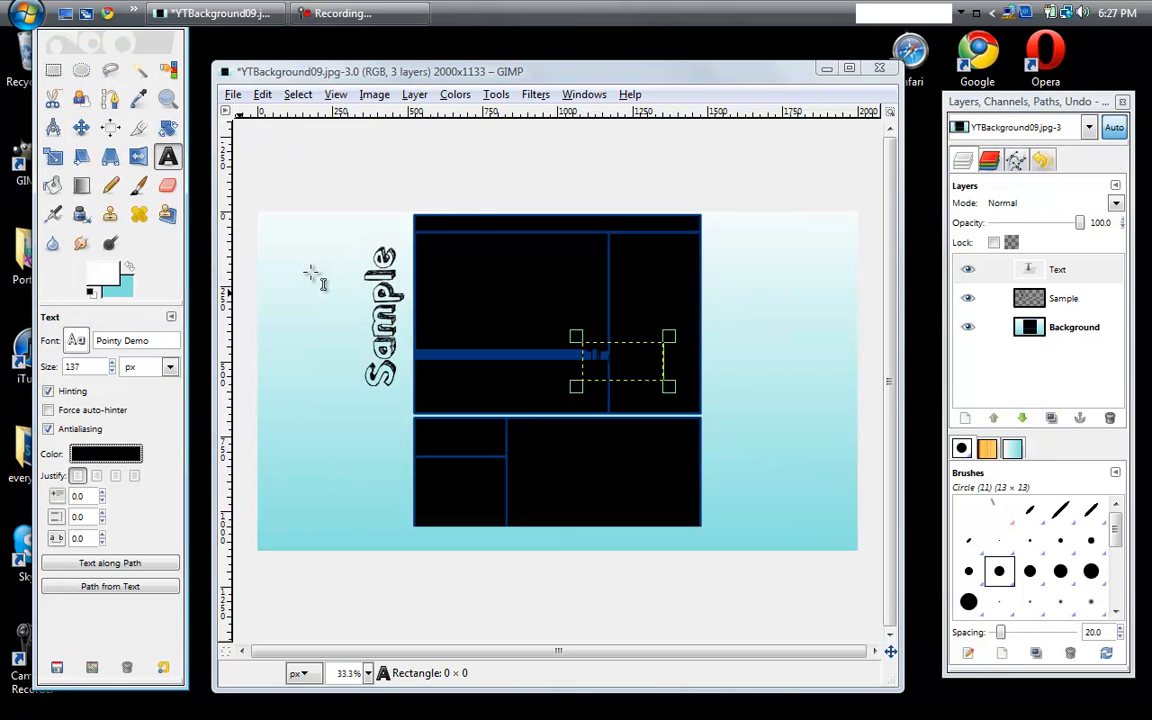
- Rotate the black Text layer to read vertically downward and move it onto the gradient just right of the central boxes
{"action": "left_click", "coordinate": [168, 125]}
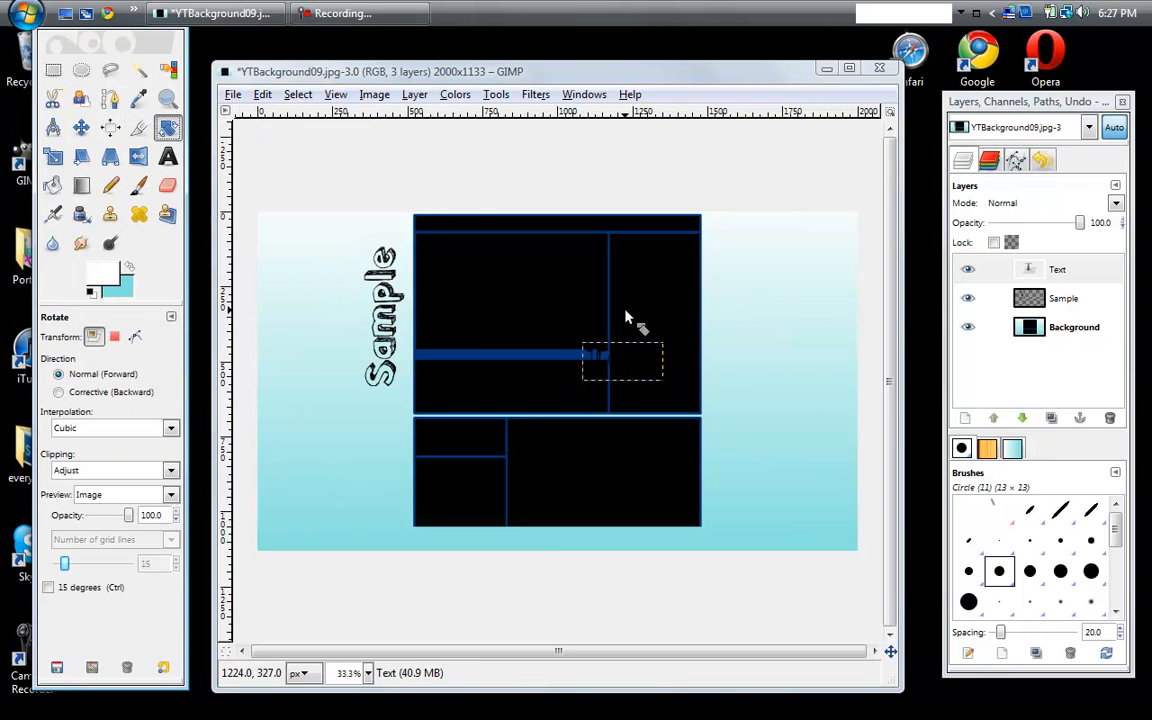
{"action": "left_click", "coordinate": [625, 363]}
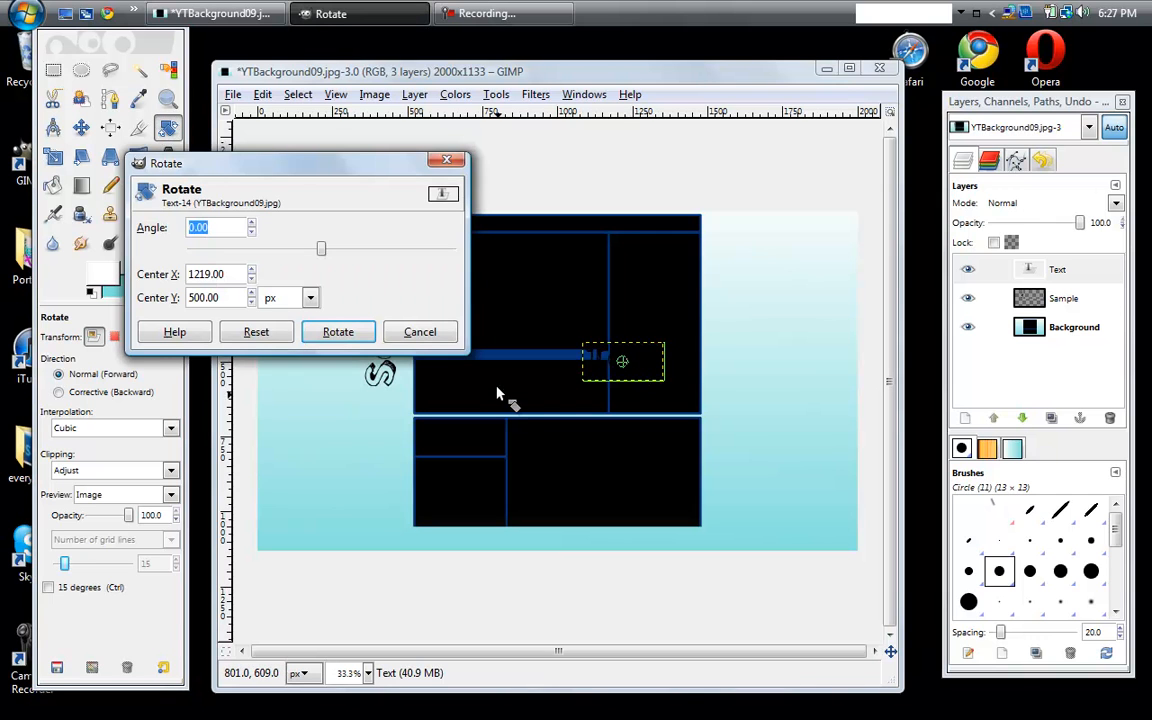
{"action": "left_click", "coordinate": [340, 332]}
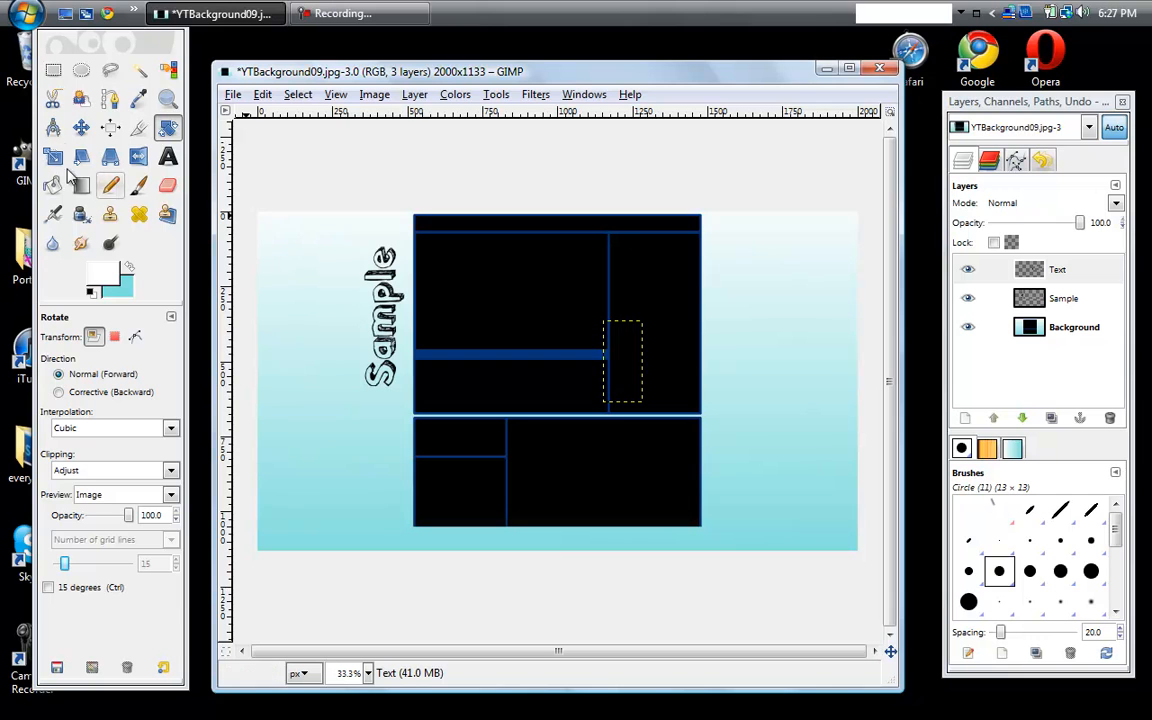
{"action": "left_click", "coordinate": [82, 126]}
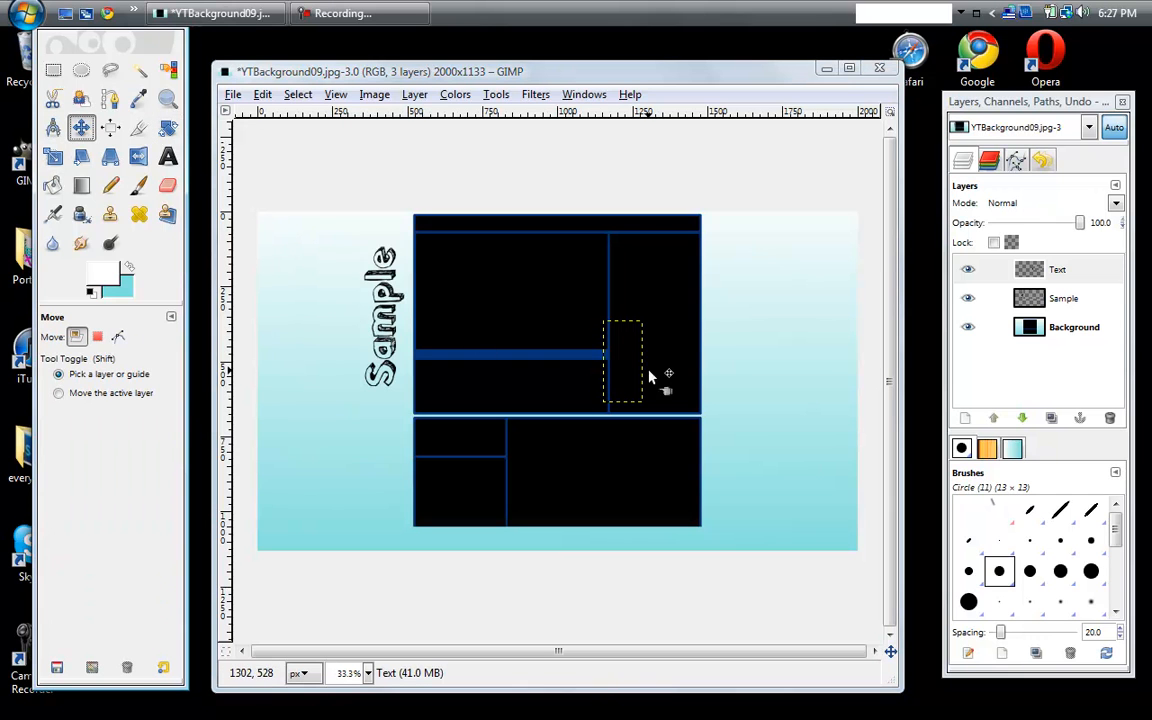
{"action": "left_click_drag", "start_coordinate": [623, 363], "coordinate": [727, 313]}
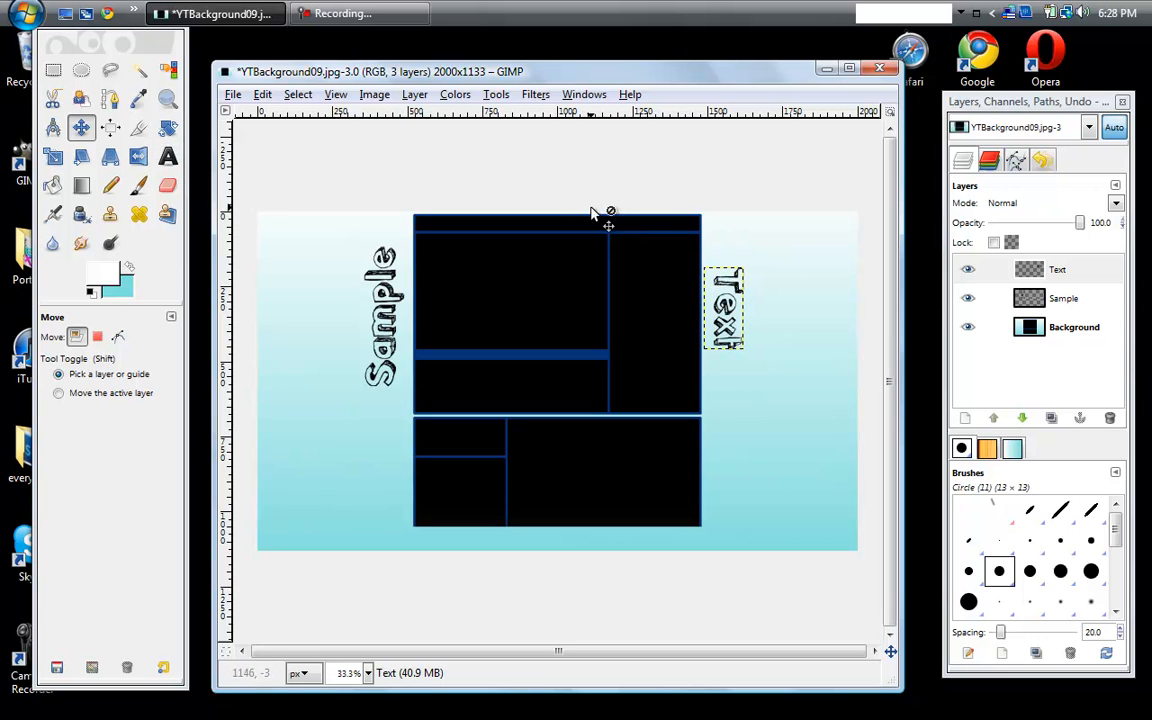
- Add a white text layer reading "subscribe" in the pencilCASE font on the gradient area left of the central boxes
{"action": "left_click", "coordinate": [168, 160]}
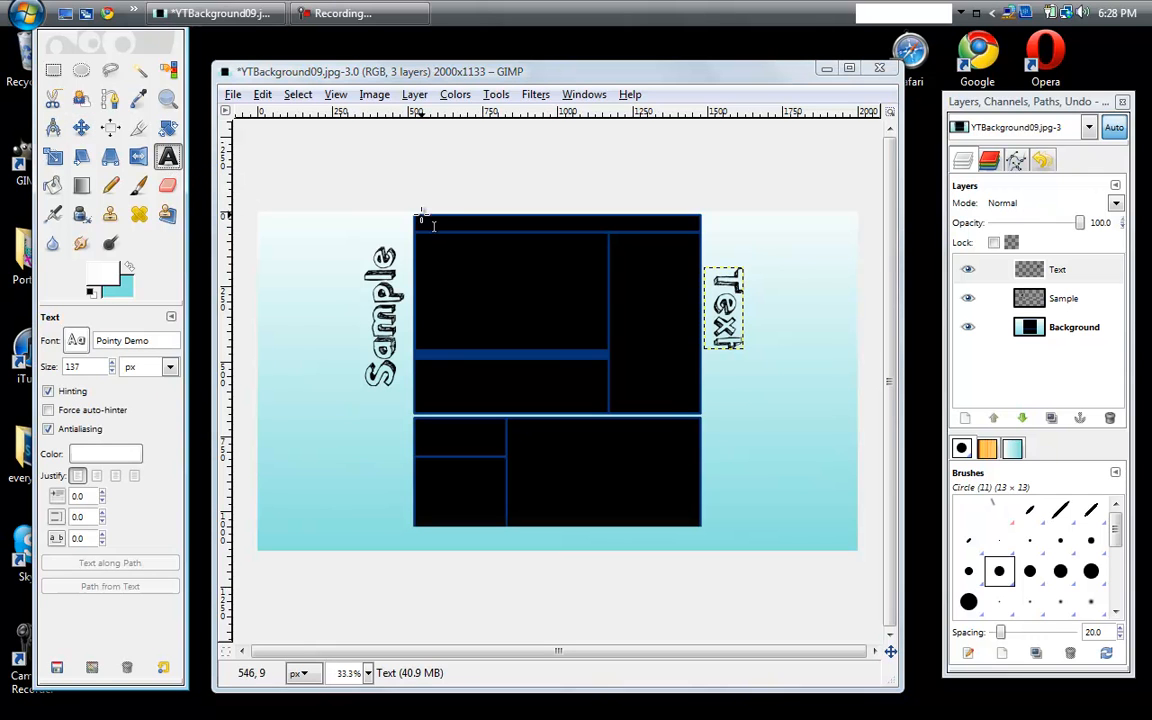
{"action": "left_click", "coordinate": [266, 320]}
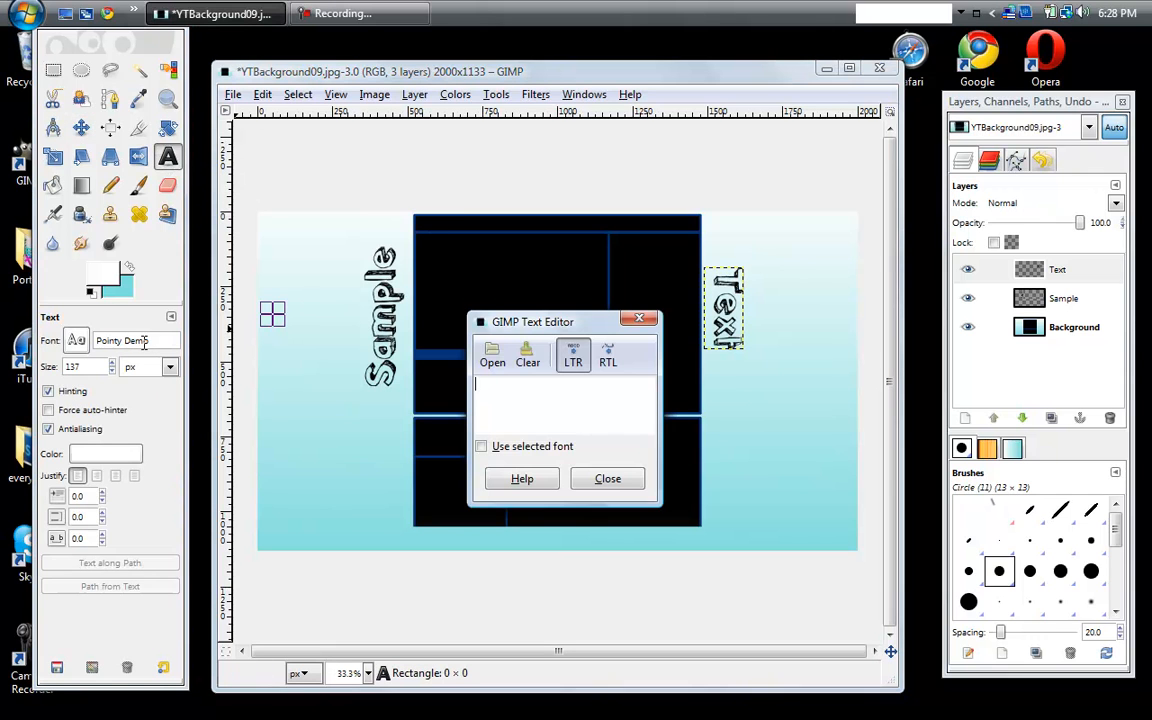
{"action": "triple_click", "coordinate": [151, 341]}
{"action": "type", "text": "p"}
{"action": "key", "text": "Return"}
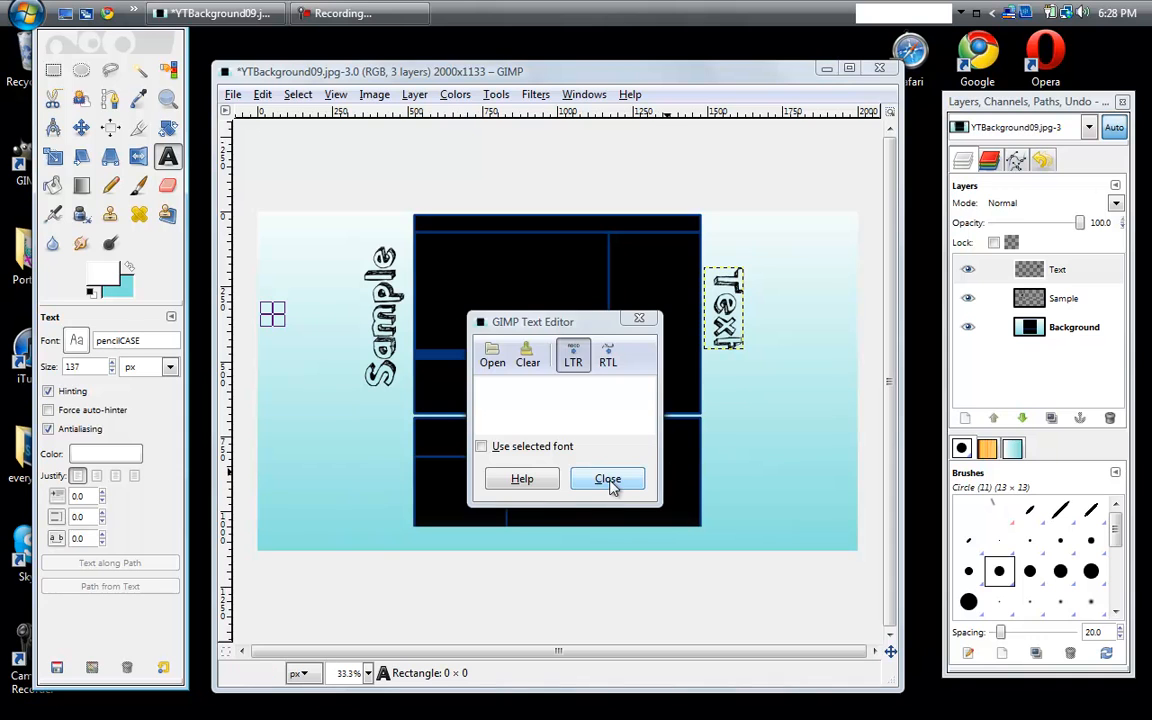
{"action": "left_click", "coordinate": [567, 419]}
{"action": "type", "text": "su"}
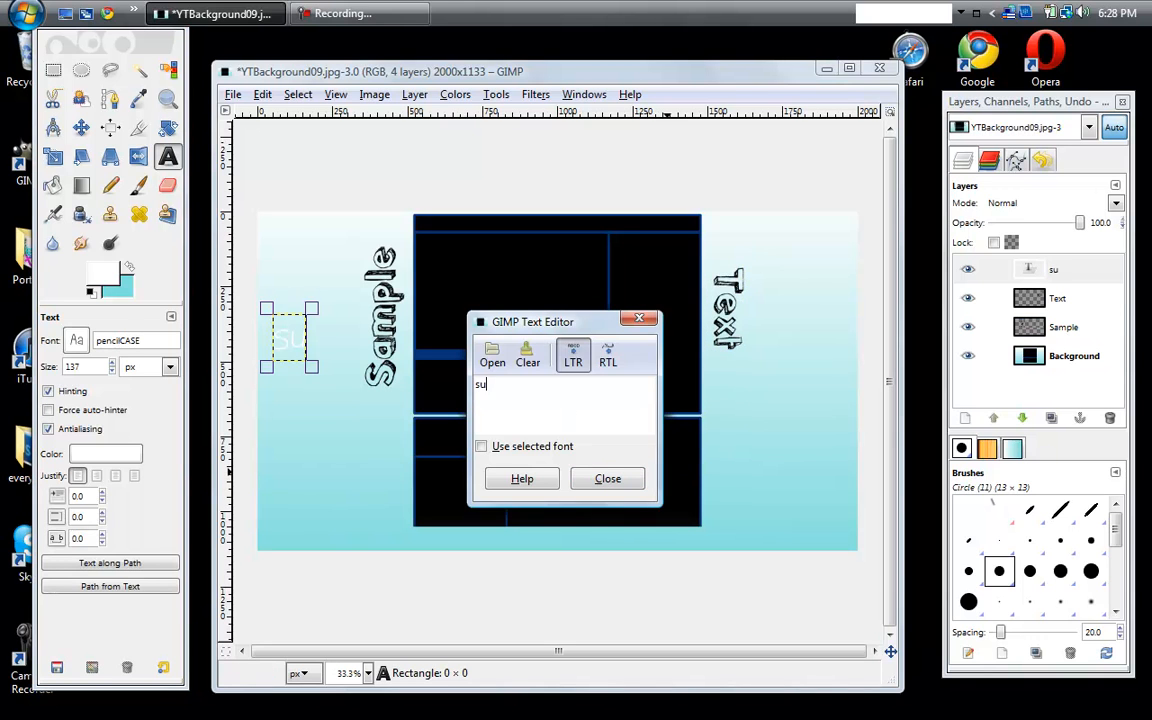
{"action": "type", "text": "bscribe"}
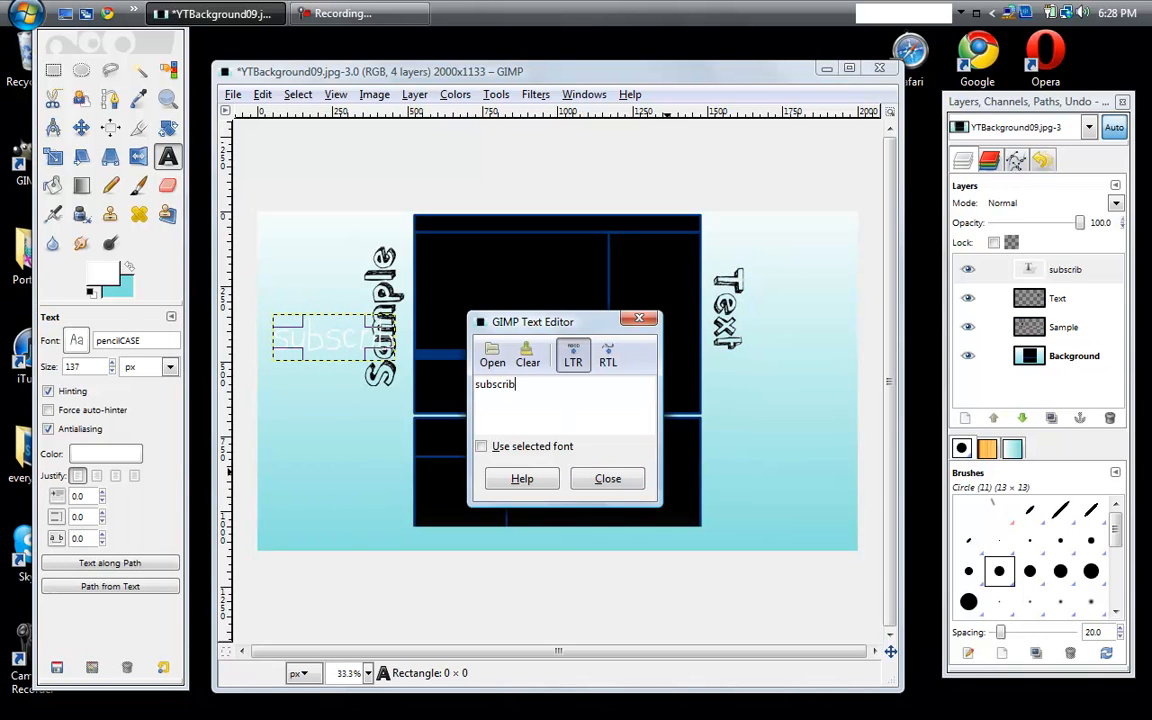
{"action": "left_click", "coordinate": [607, 478]}
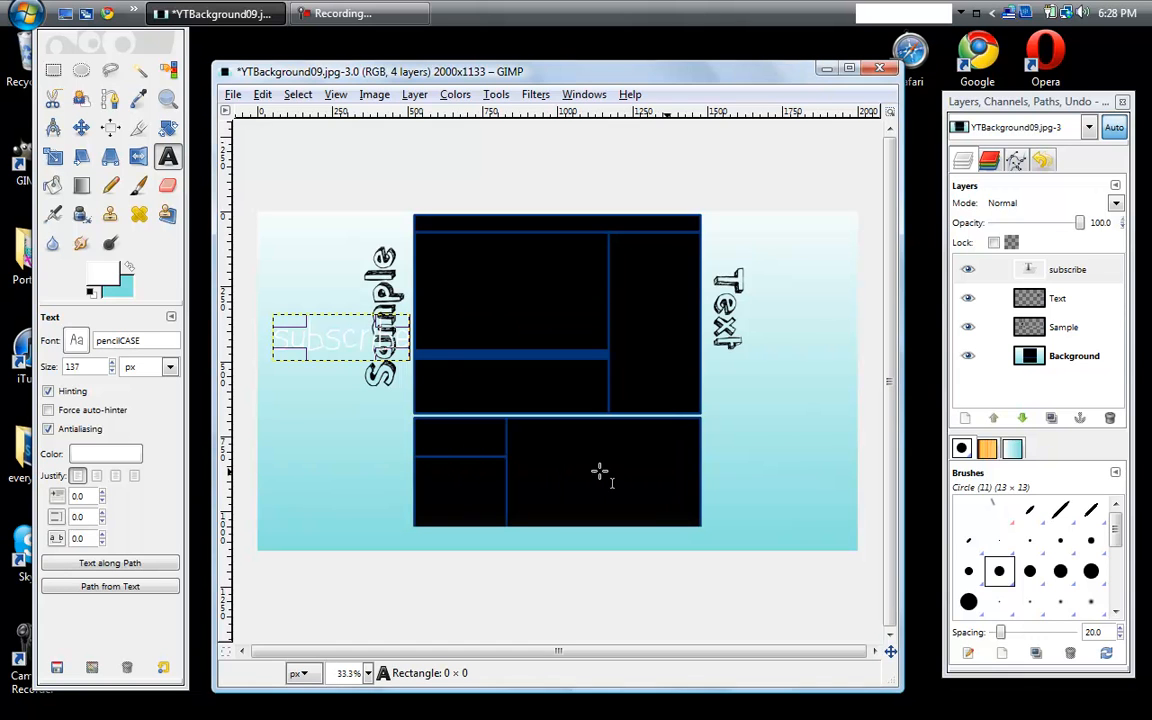
- Reduce the subscribe text size to 94 px
{"action": "left_click", "coordinate": [112, 371]}
{"action": "left_click", "coordinate": [112, 371]}
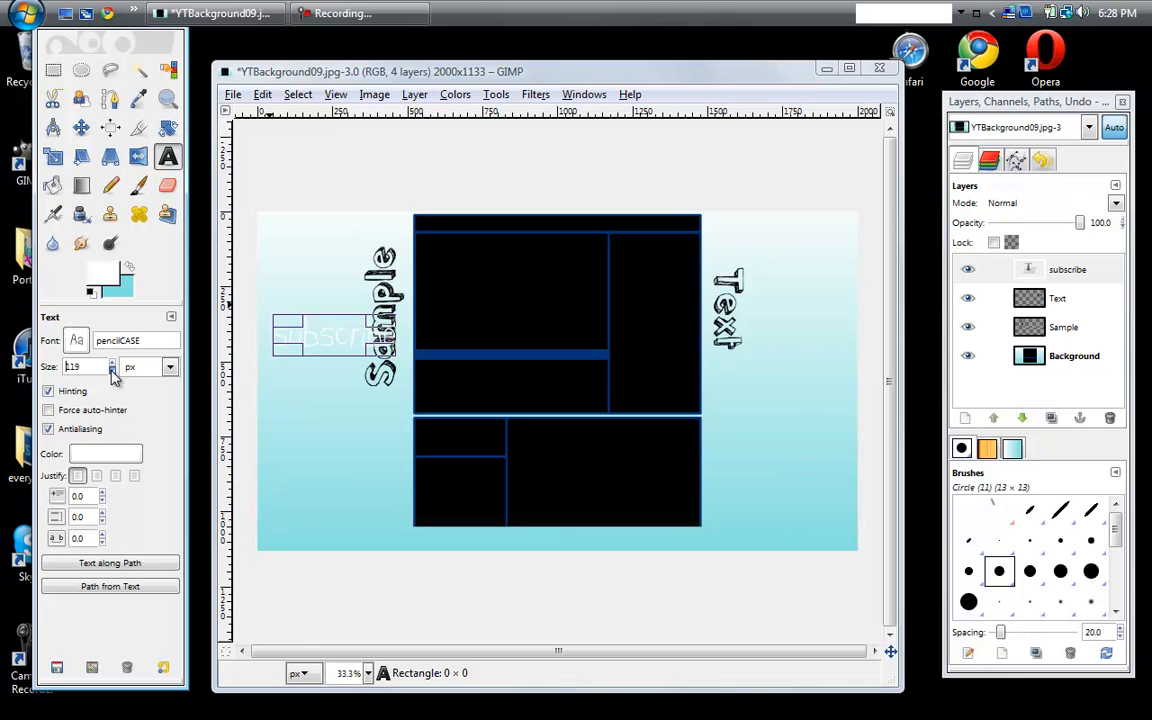
{"action": "left_click", "coordinate": [112, 371]}
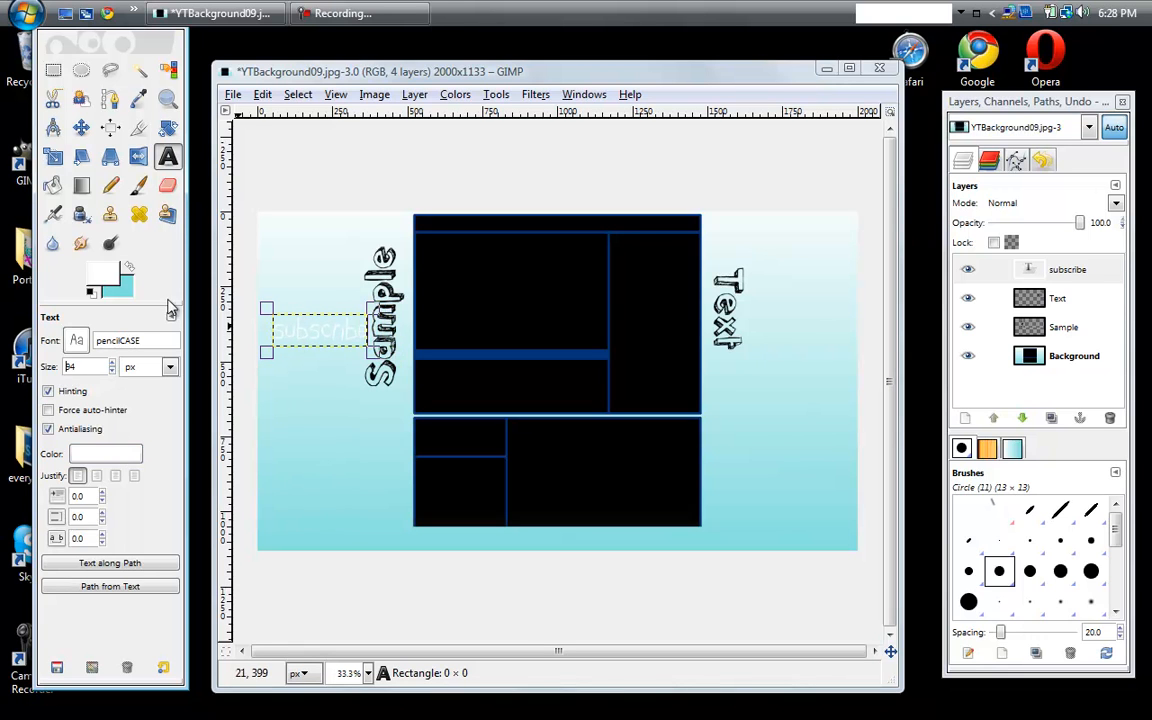
- Move the subscribe text onto the right part of the narrow bar at the top of the central boxes
{"action": "left_click", "coordinate": [80, 125]}
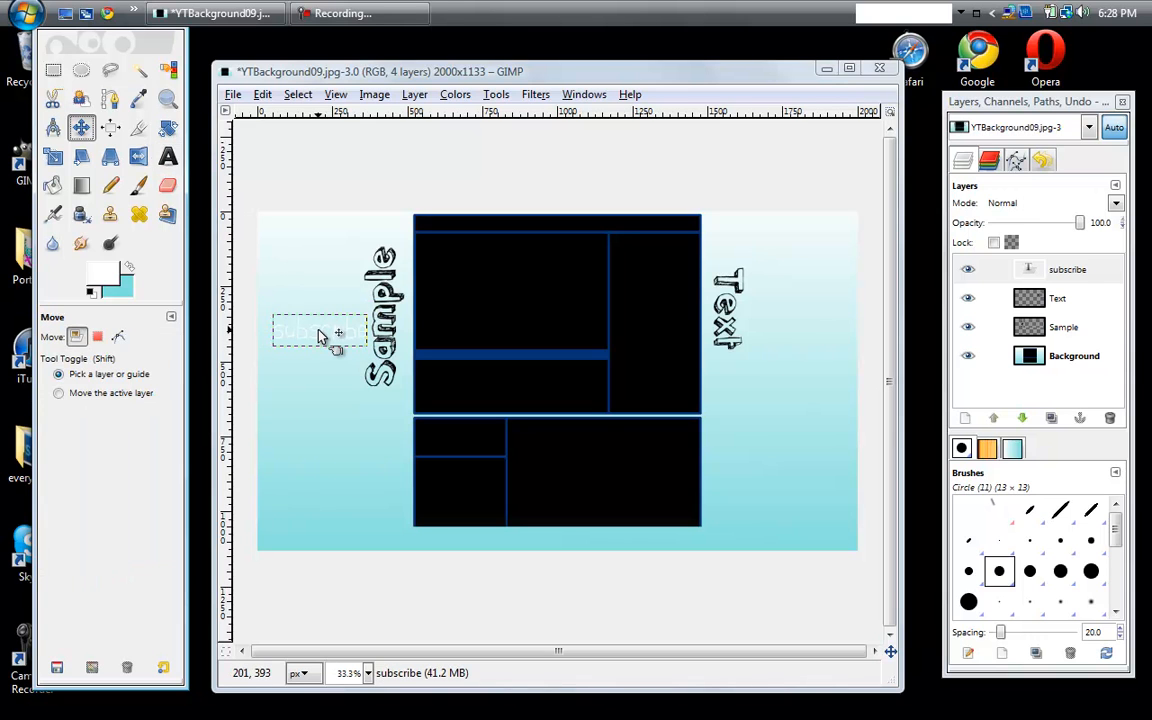
{"action": "left_click", "coordinate": [320, 337]}
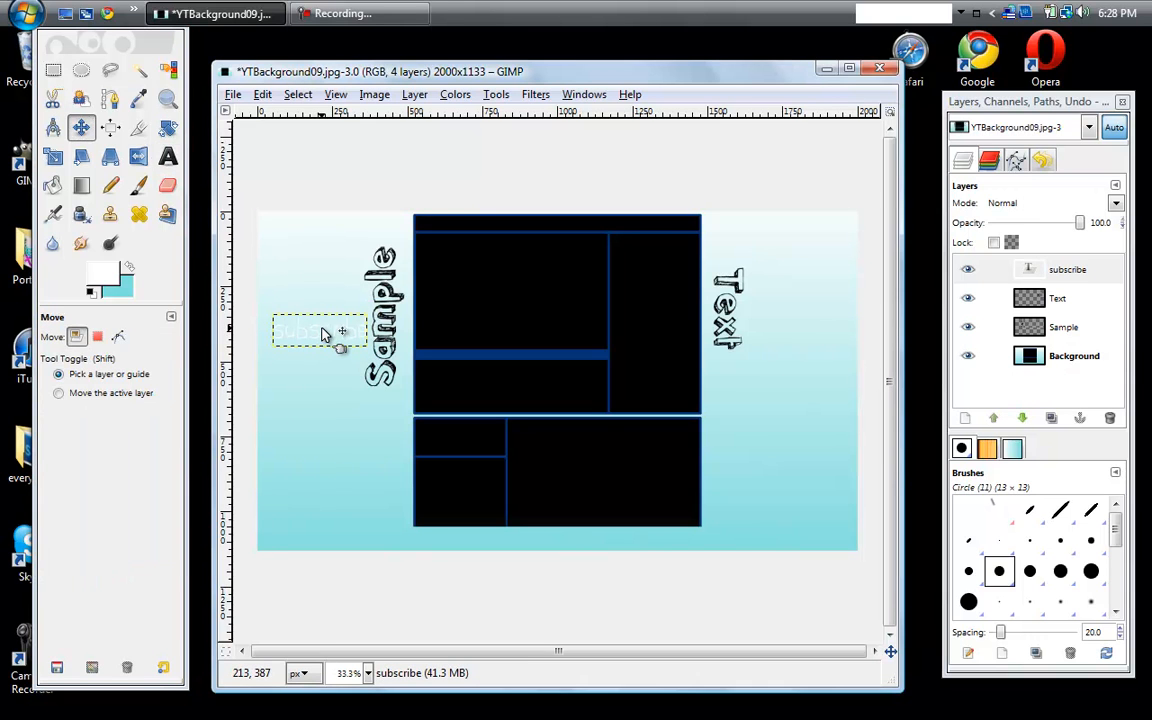
{"action": "left_click", "coordinate": [324, 336]}
{"action": "left_click", "coordinate": [323, 335]}
{"action": "key", "text": "ctrl"}
{"action": "left_click_drag", "start_coordinate": [326, 333], "coordinate": [628, 224]}
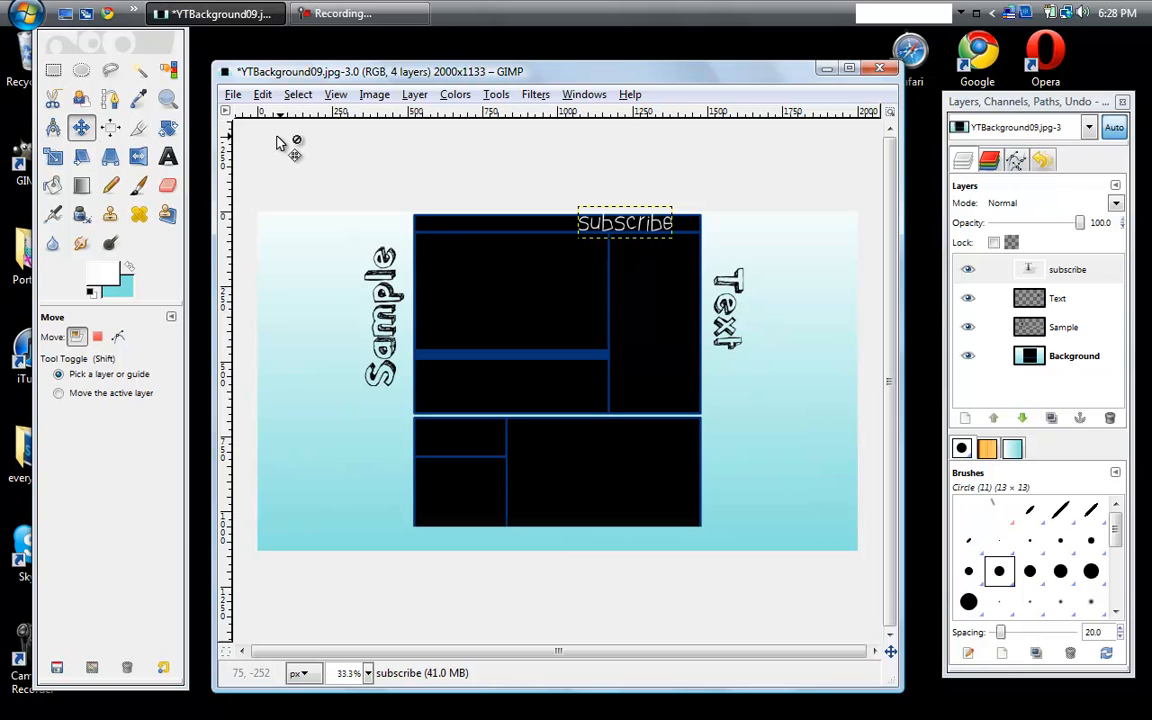
- Fill the entire Background layer with a linear white-to-turquoise gradient running from above its top edge to below its bottom edge
{"action": "left_click", "coordinate": [53, 185]}
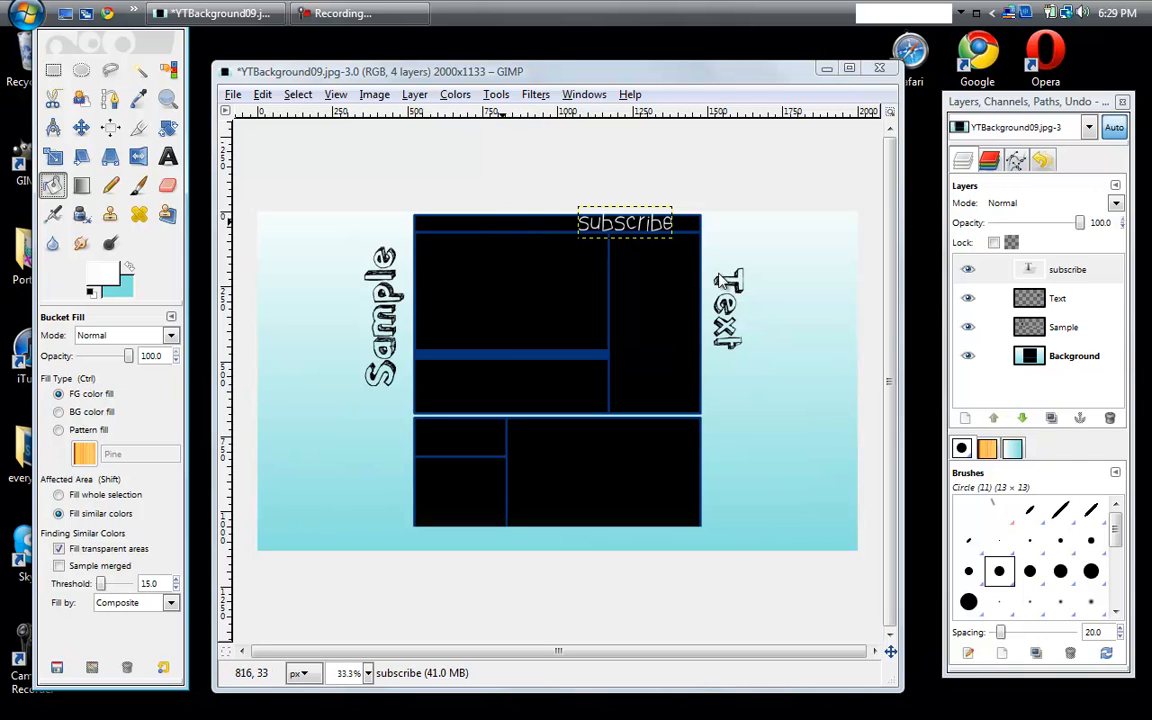
{"action": "left_click", "coordinate": [1073, 360]}
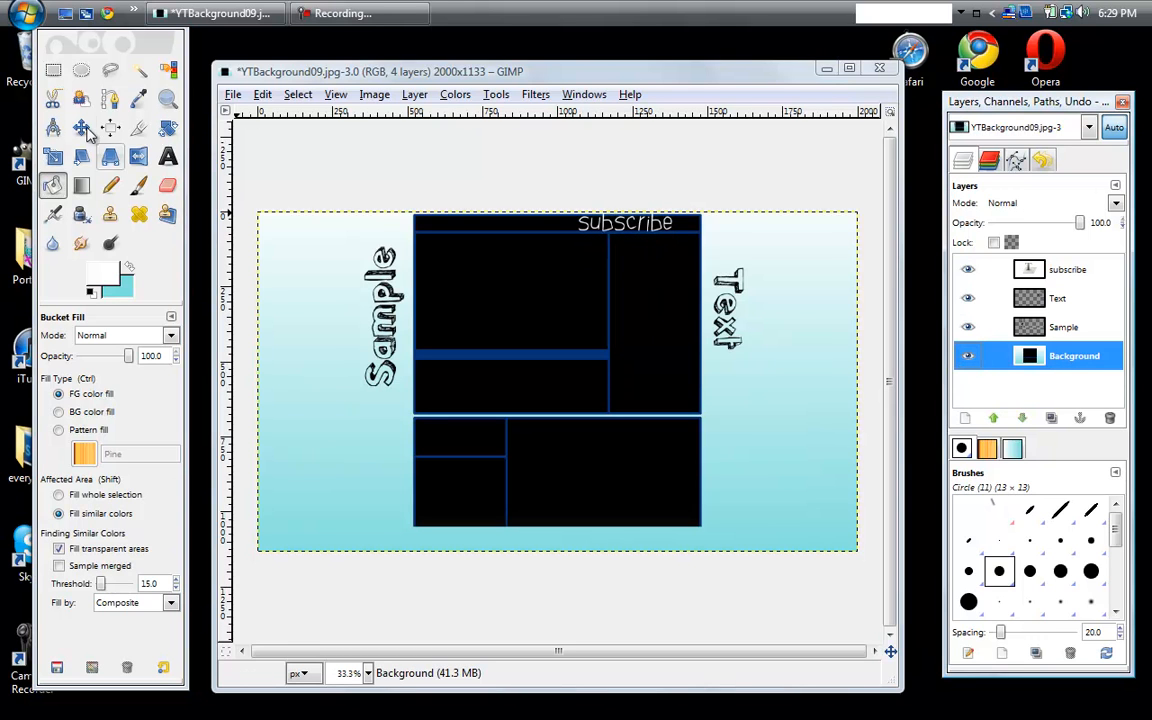
{"action": "left_click", "coordinate": [83, 188]}
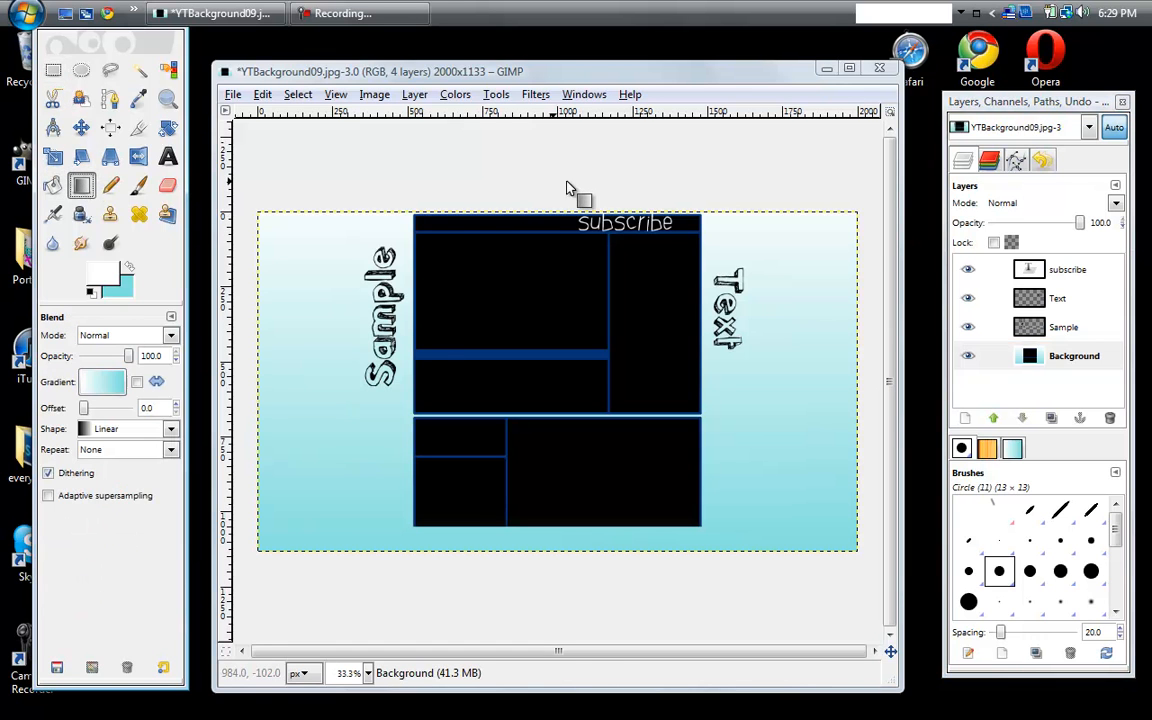
{"action": "left_click_drag", "start_coordinate": [566, 182], "coordinate": [569, 574]}
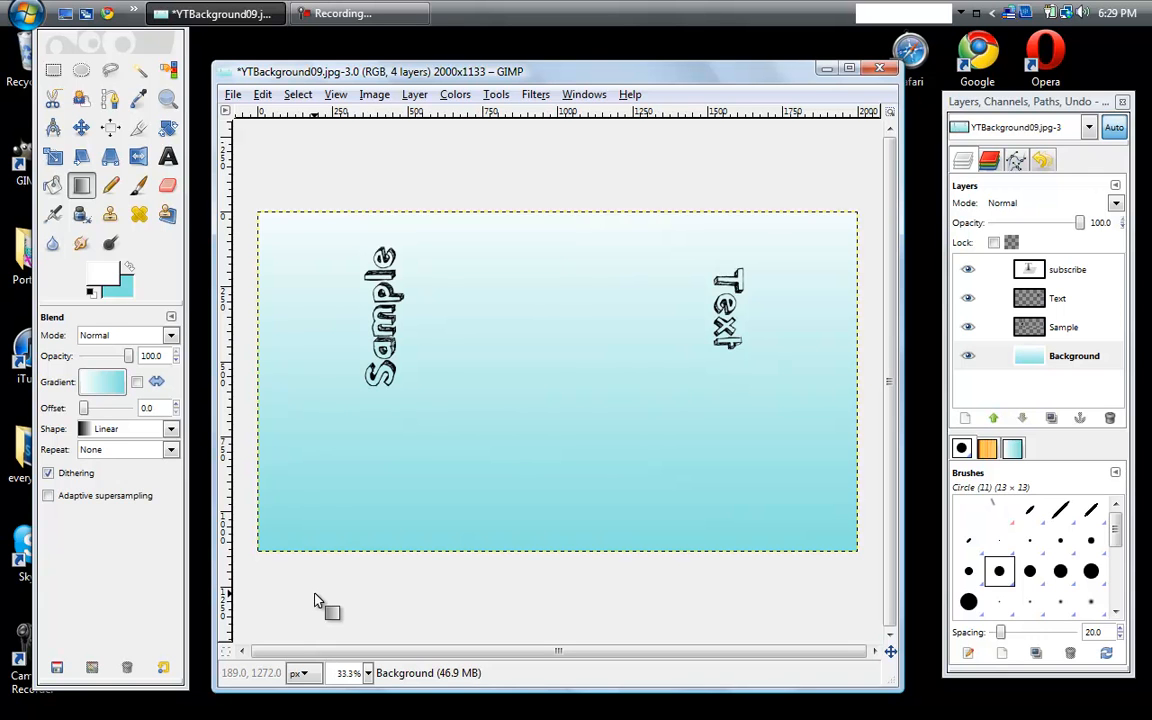
- Set the color of the subscribe text layer to black (000000)
{"action": "left_click", "coordinate": [1065, 269]}
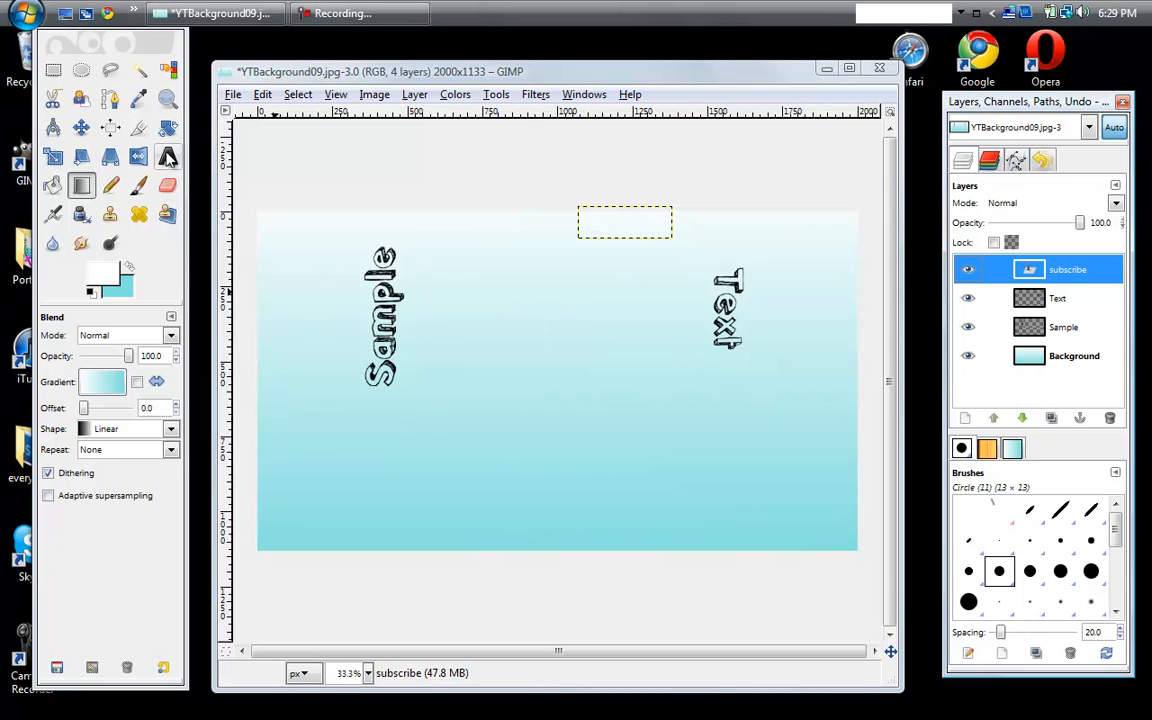
{"action": "left_click", "coordinate": [167, 156]}
{"action": "left_click", "coordinate": [614, 226]}
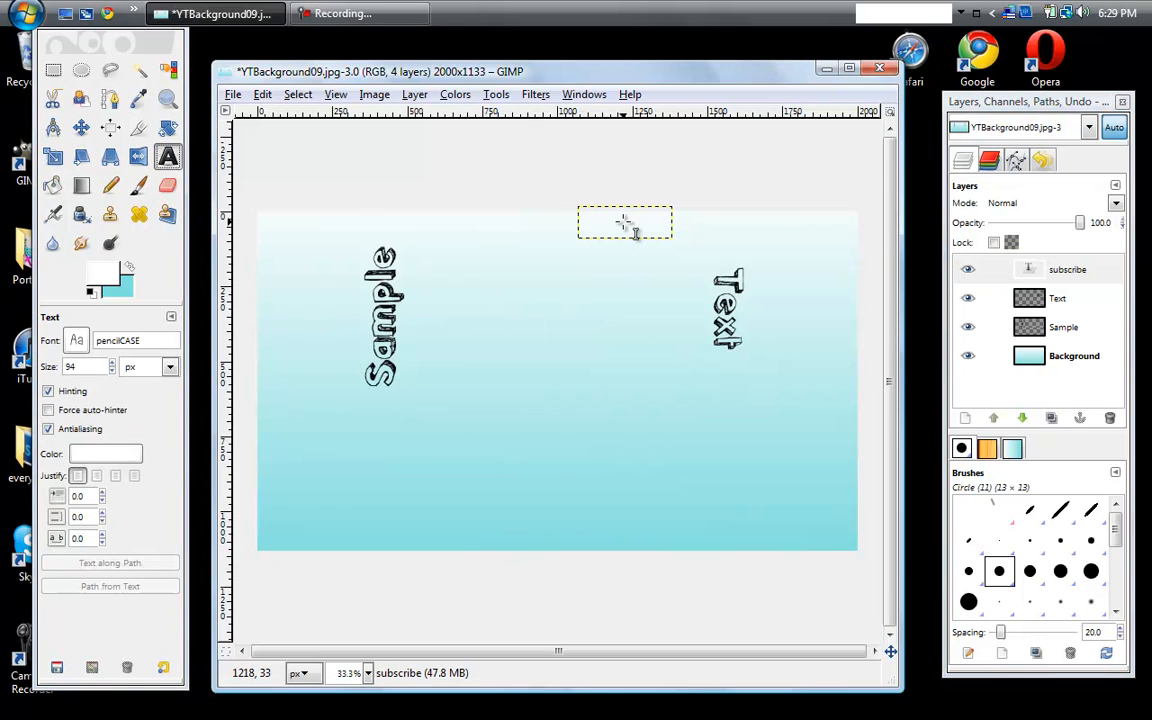
{"action": "left_click", "coordinate": [104, 455]}
{"action": "left_click_drag", "start_coordinate": [113, 175], "coordinate": [168, 222]}
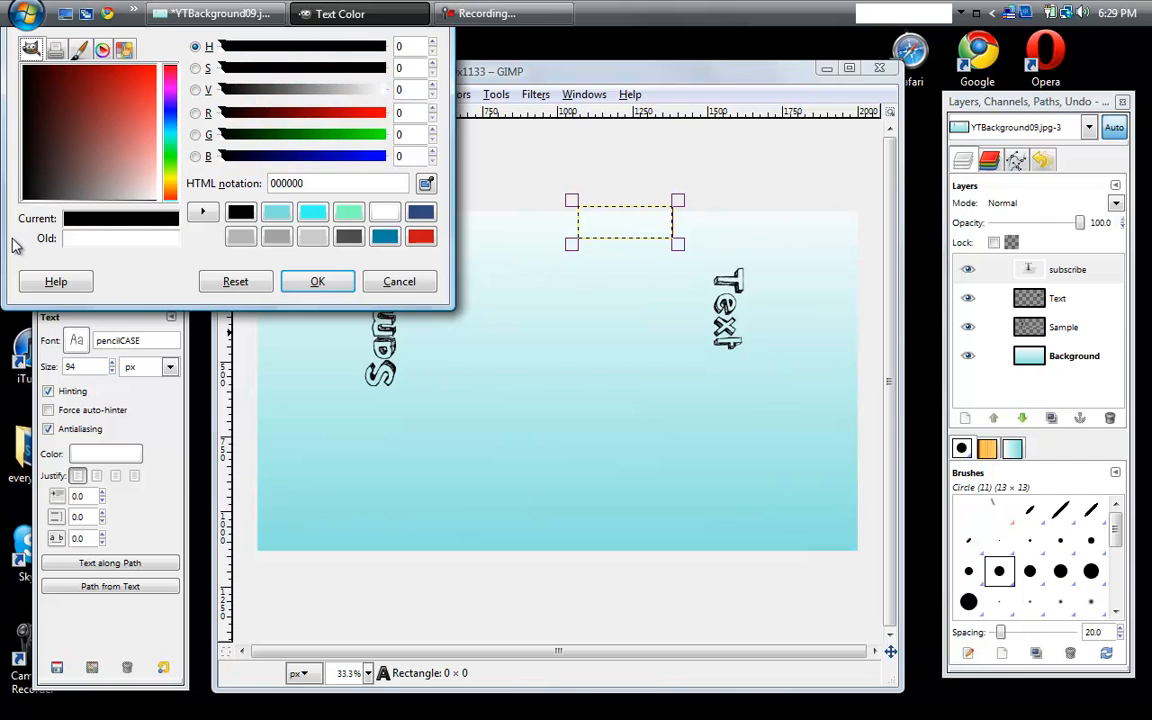
{"action": "left_click", "coordinate": [300, 282]}
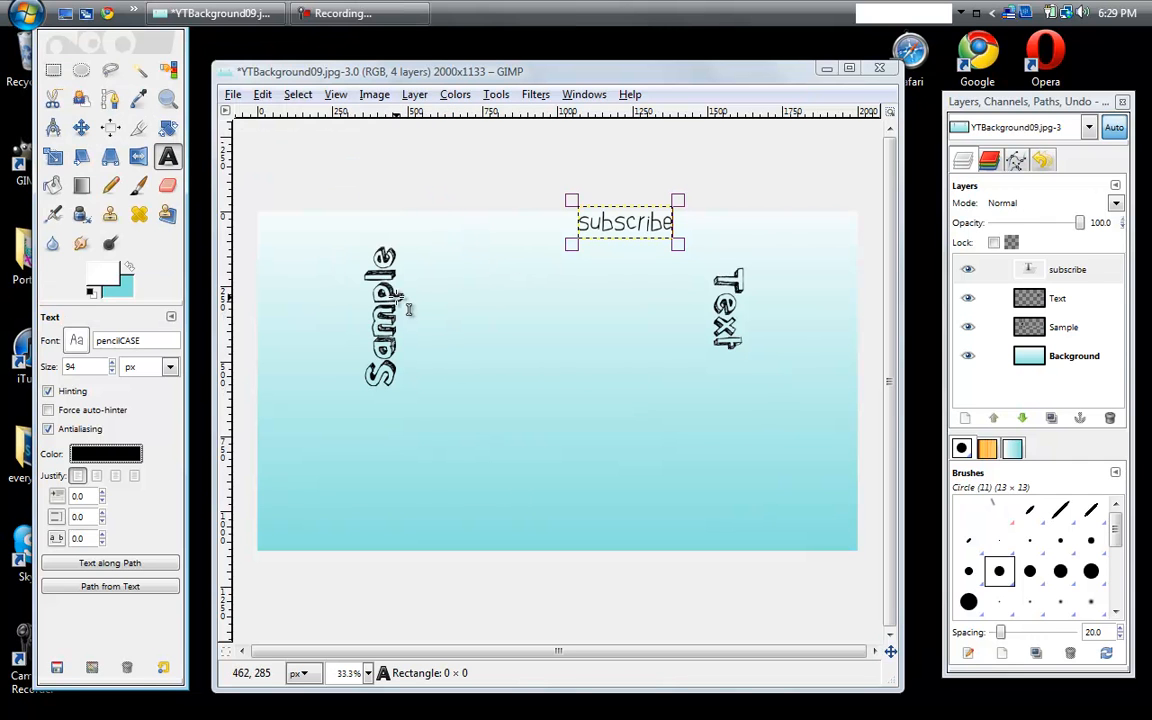
- Reduce the black subscribe text's size to 86 px
{"action": "left_click", "coordinate": [113, 371]}
{"action": "left_click", "coordinate": [113, 371]}
{"action": "left_click", "coordinate": [113, 371]}
{"action": "left_click", "coordinate": [113, 371]}
{"action": "left_click", "coordinate": [113, 371]}
{"action": "left_click", "coordinate": [113, 371]}
{"action": "left_click", "coordinate": [113, 371]}
{"action": "left_click", "coordinate": [113, 371]}
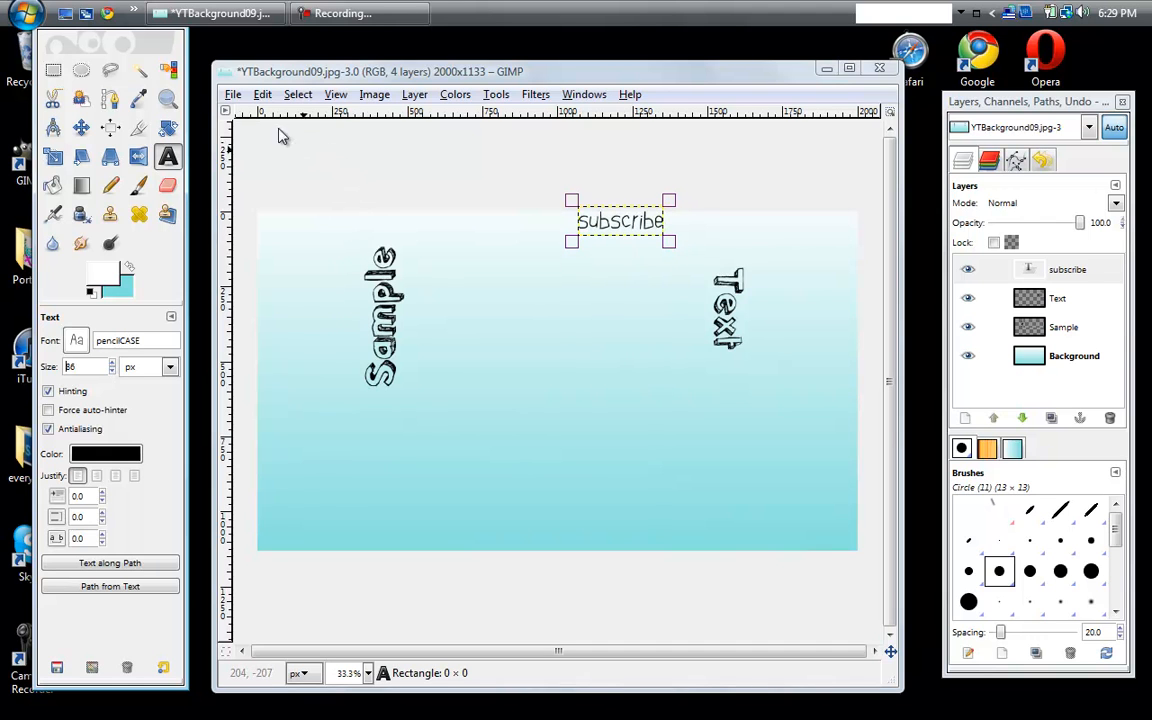
- Save the image under the new name sampletext.jpg in the Downloads folder
{"action": "left_click", "coordinate": [233, 95]}
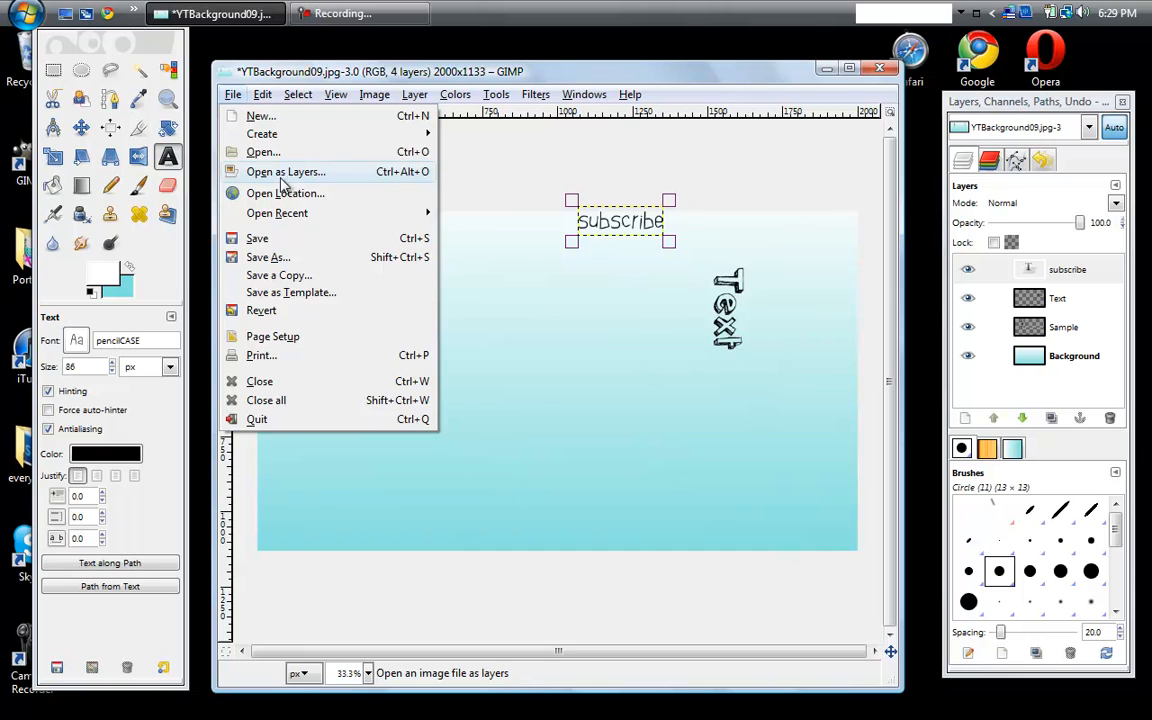
{"action": "left_click", "coordinate": [279, 259]}
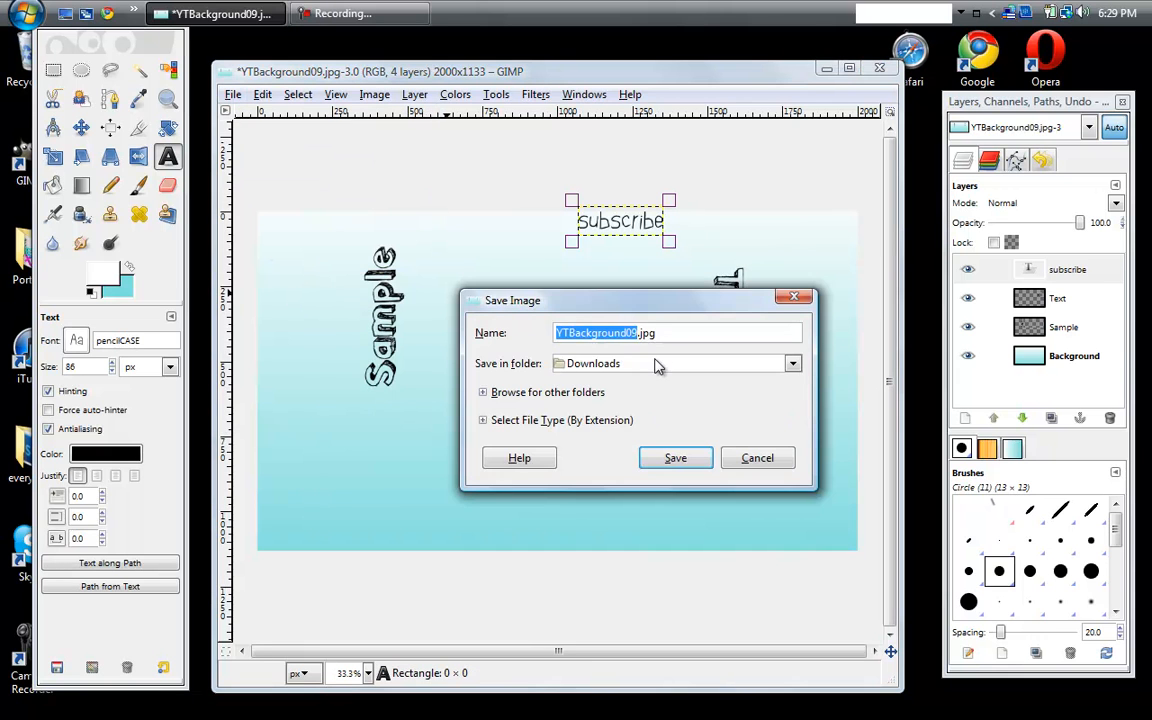
{"action": "left_click", "coordinate": [667, 339]}
{"action": "key", "text": "BackSpace"}
{"action": "key", "text": "BackSpace"}
{"action": "key", "text": "BackSpace"}
{"action": "key", "text": "BackSpace"}
{"action": "key", "text": "BackSpace"}
{"action": "key", "text": "BackSpace"}
{"action": "key", "text": "BackSpace"}
{"action": "key", "text": "BackSpace"}
{"action": "key", "text": "BackSpace"}
{"action": "key", "text": "BackSpace"}
{"action": "key", "text": "BackSpace"}
{"action": "key", "text": "BackSpace"}
{"action": "key", "text": "BackSpace"}
{"action": "key", "text": "BackSpace"}
{"action": "key", "text": "BackSpace"}
{"action": "key", "text": "BackSpace"}
{"action": "key", "text": "BackSpace"}
{"action": "type", "text": "sa"}
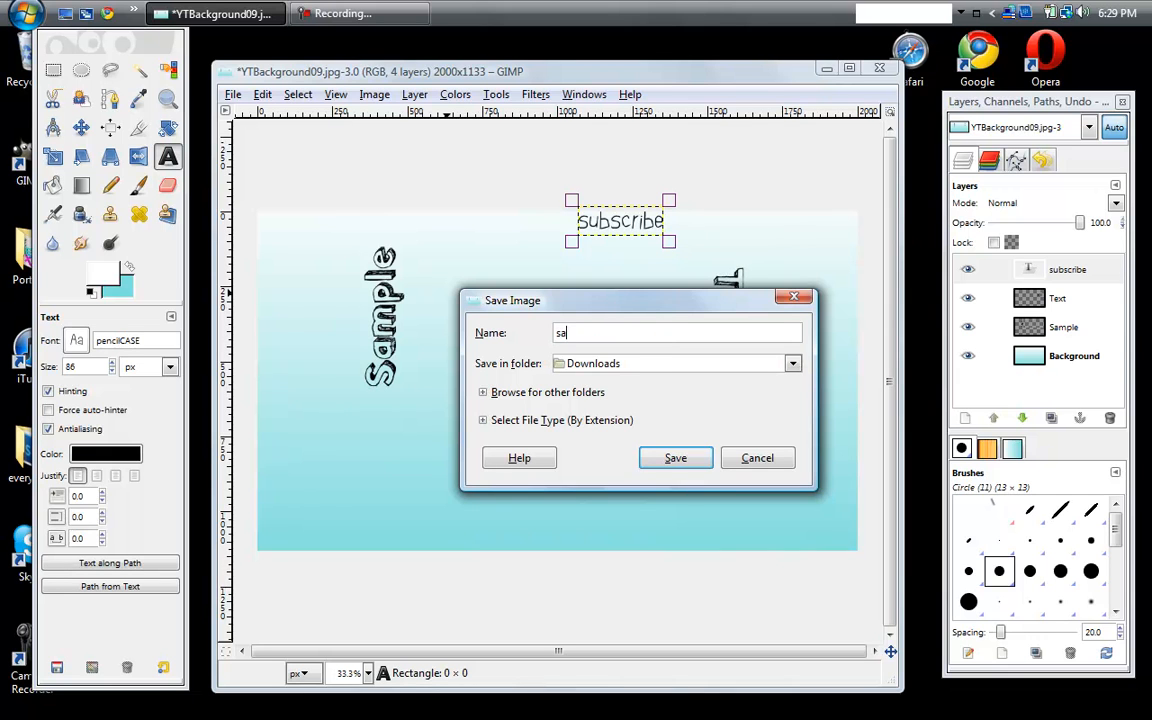
{"action": "type", "text": "mpletext.jpg"}
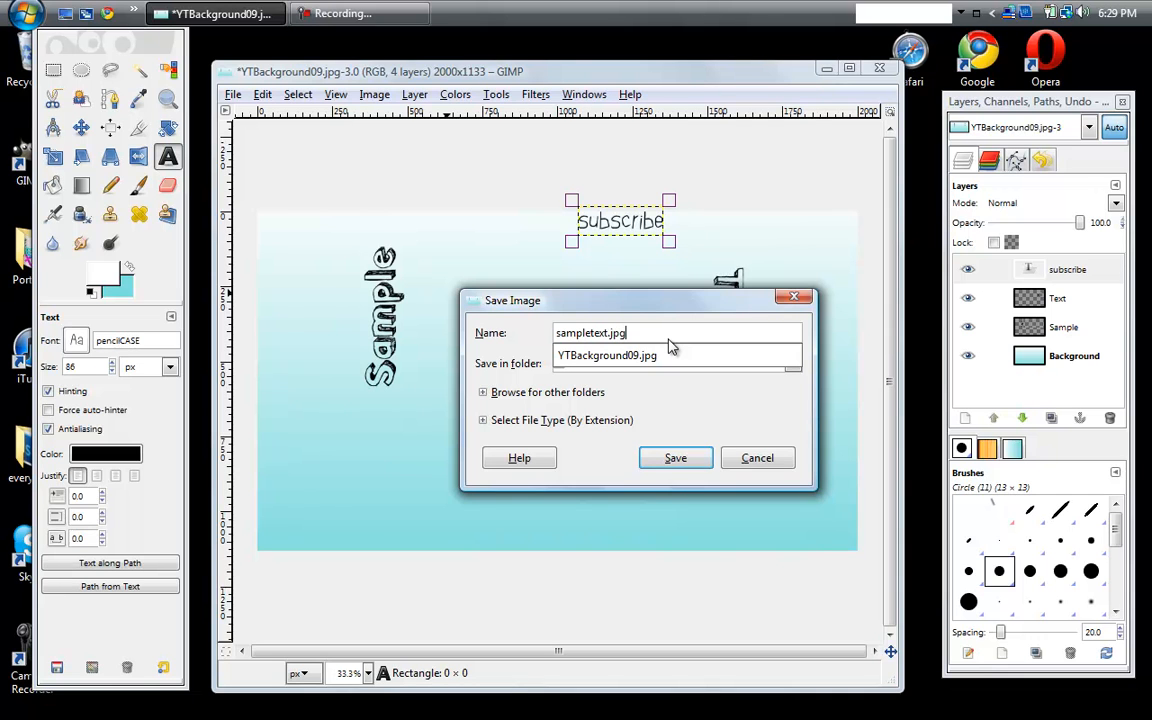
{"action": "left_click", "coordinate": [601, 333]}
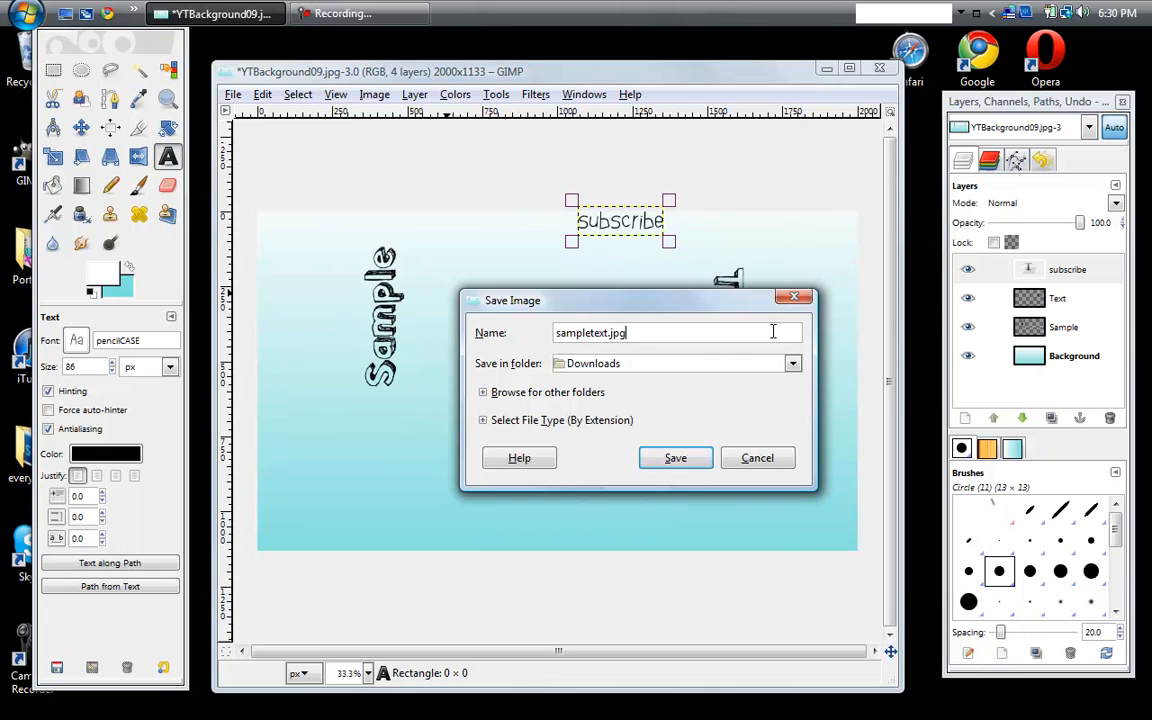
{"action": "left_click", "coordinate": [792, 364]}
{"action": "left_click", "coordinate": [792, 364]}
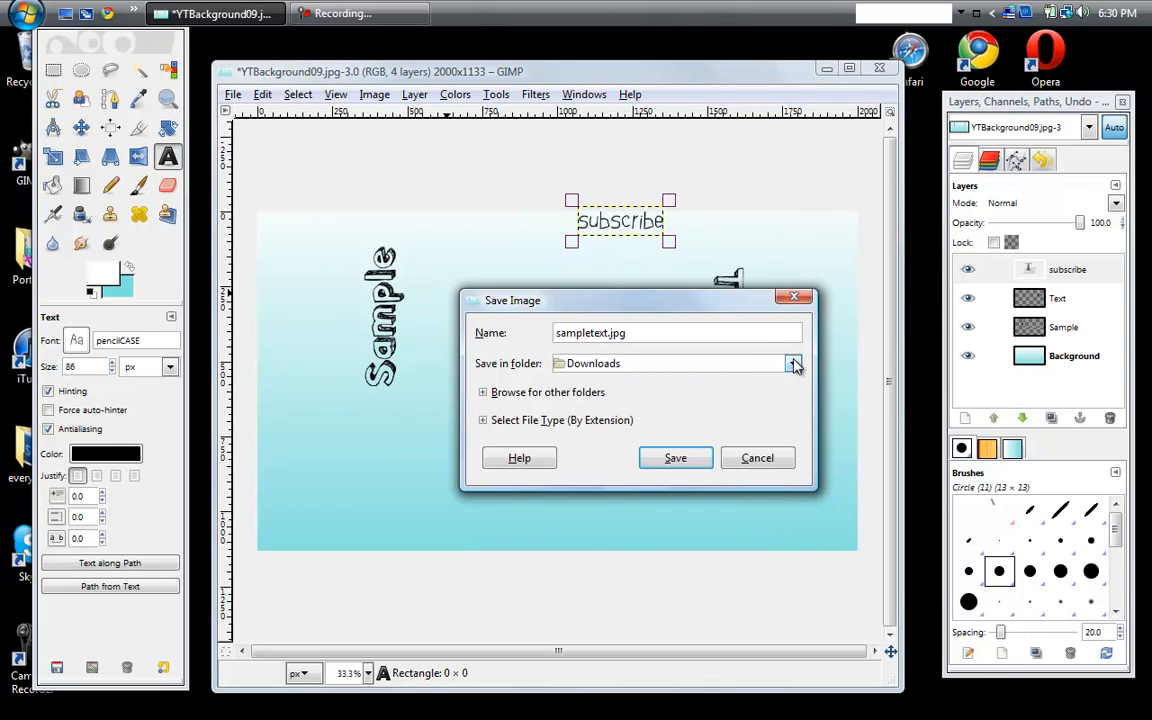
{"action": "left_click", "coordinate": [689, 459]}
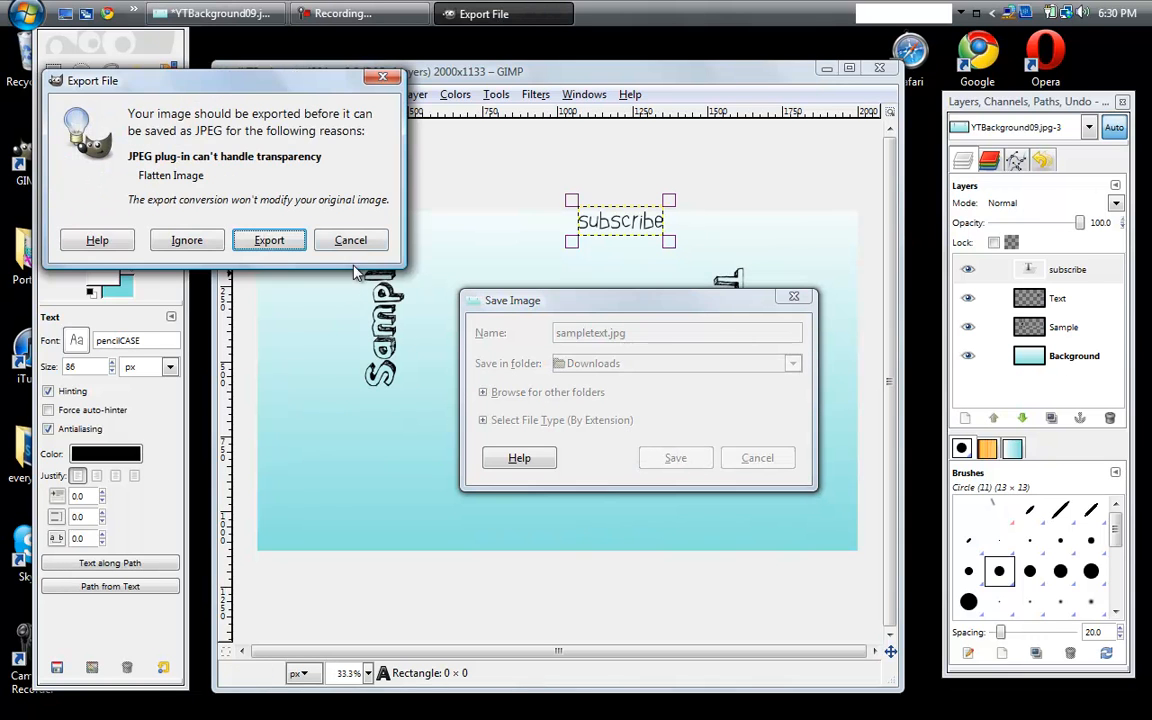
- Export the image flattened as a JPEG with the quality set to 100
{"action": "left_click", "coordinate": [270, 242]}
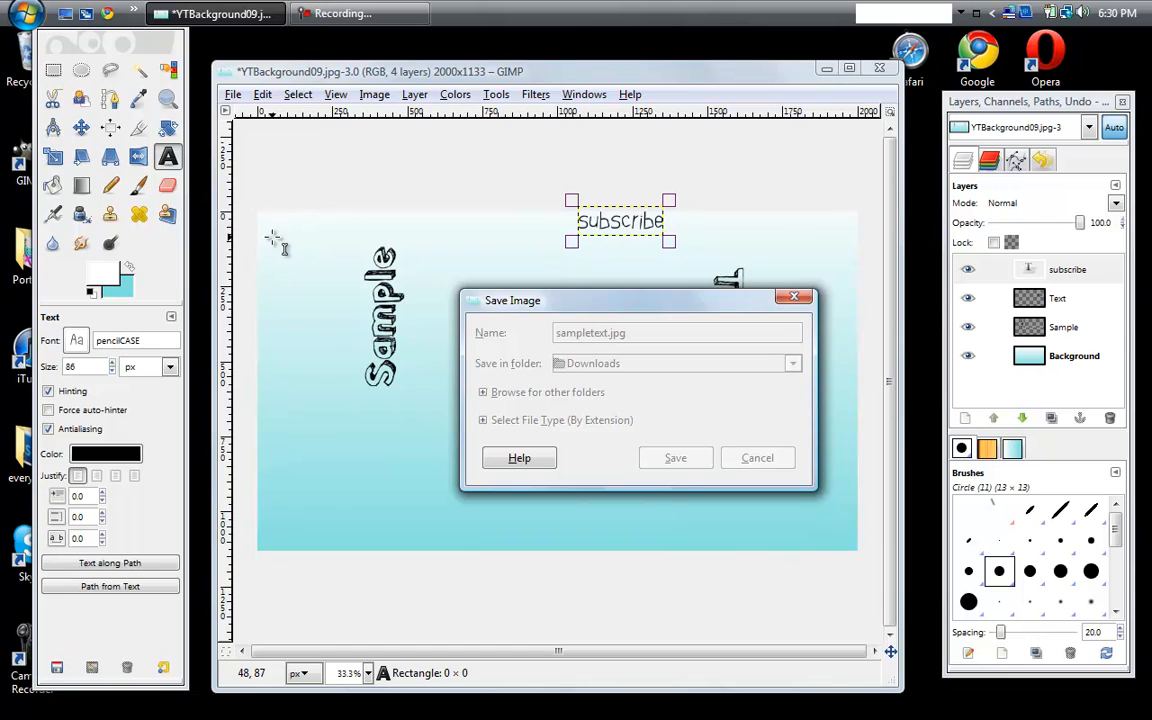
{"action": "left_click_drag", "start_coordinate": [260, 140], "coordinate": [267, 139]}
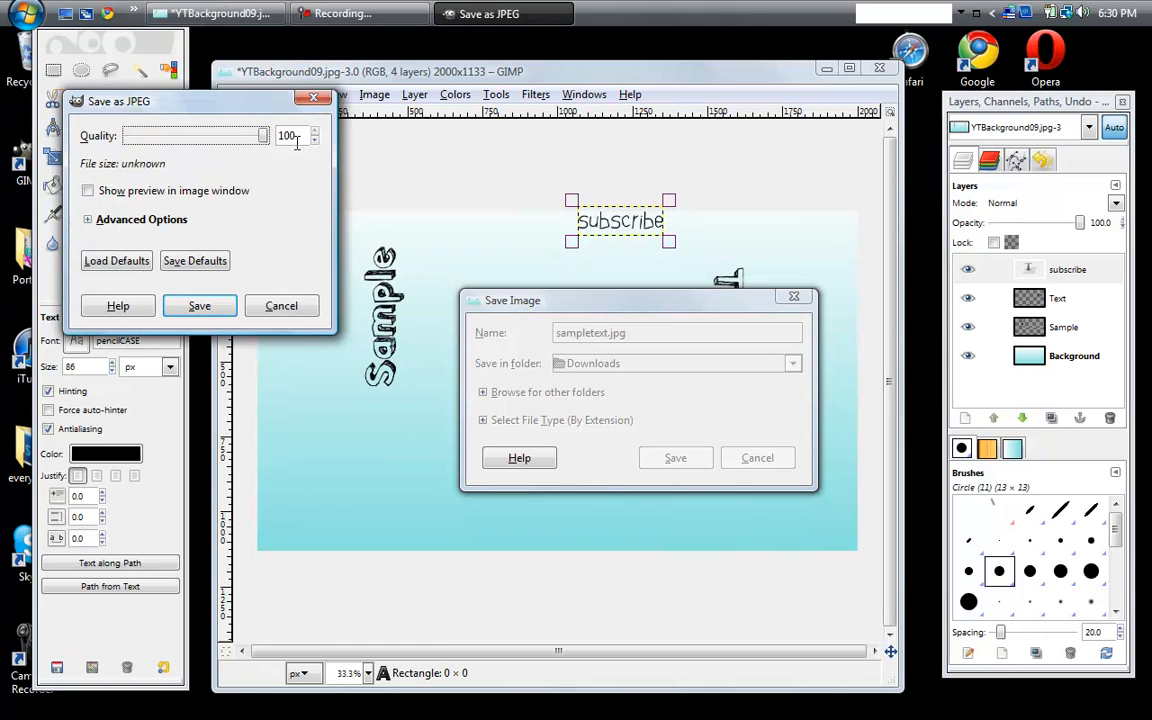
{"action": "left_click", "coordinate": [225, 308]}
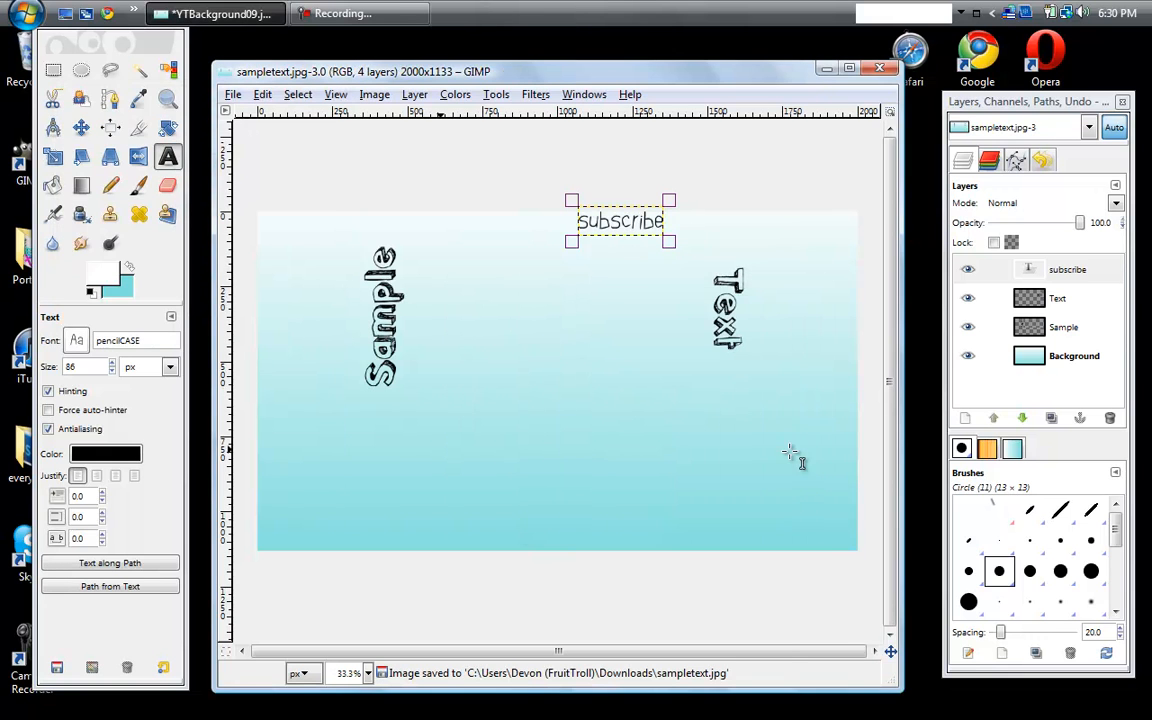
- Switch to the YouTube channel page in Chrome and show the advanced options of the Grey theme
{"action": "left_click", "coordinate": [826, 70]}
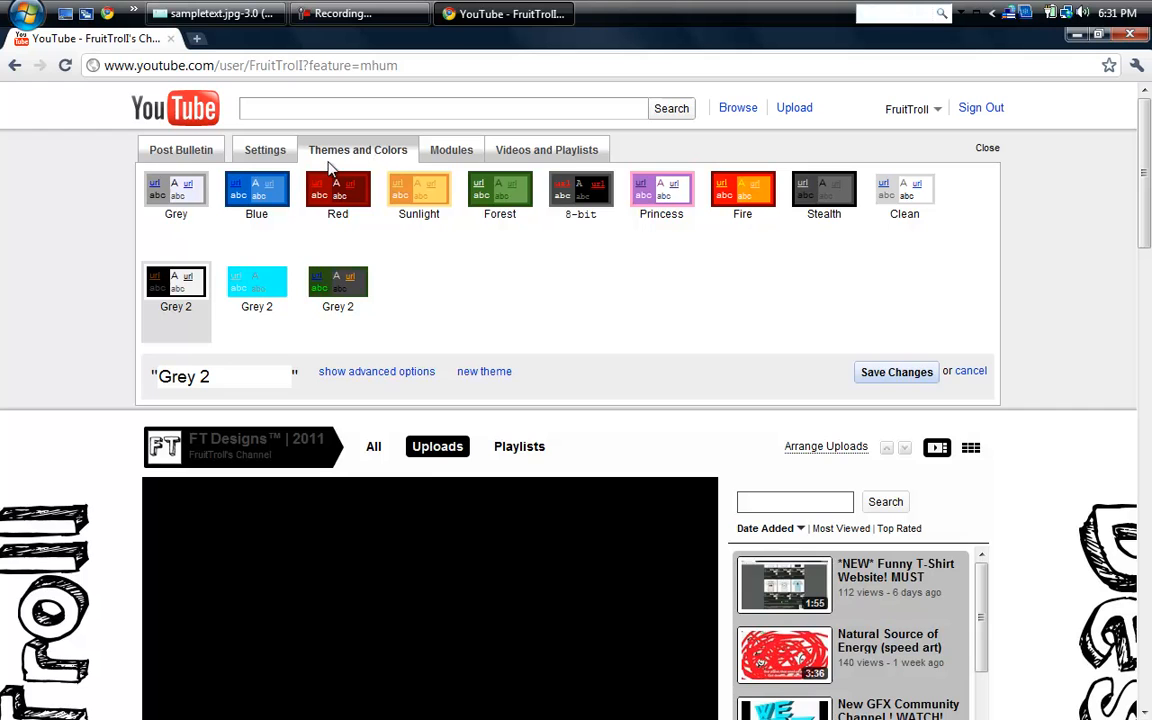
{"action": "left_click", "coordinate": [180, 225]}
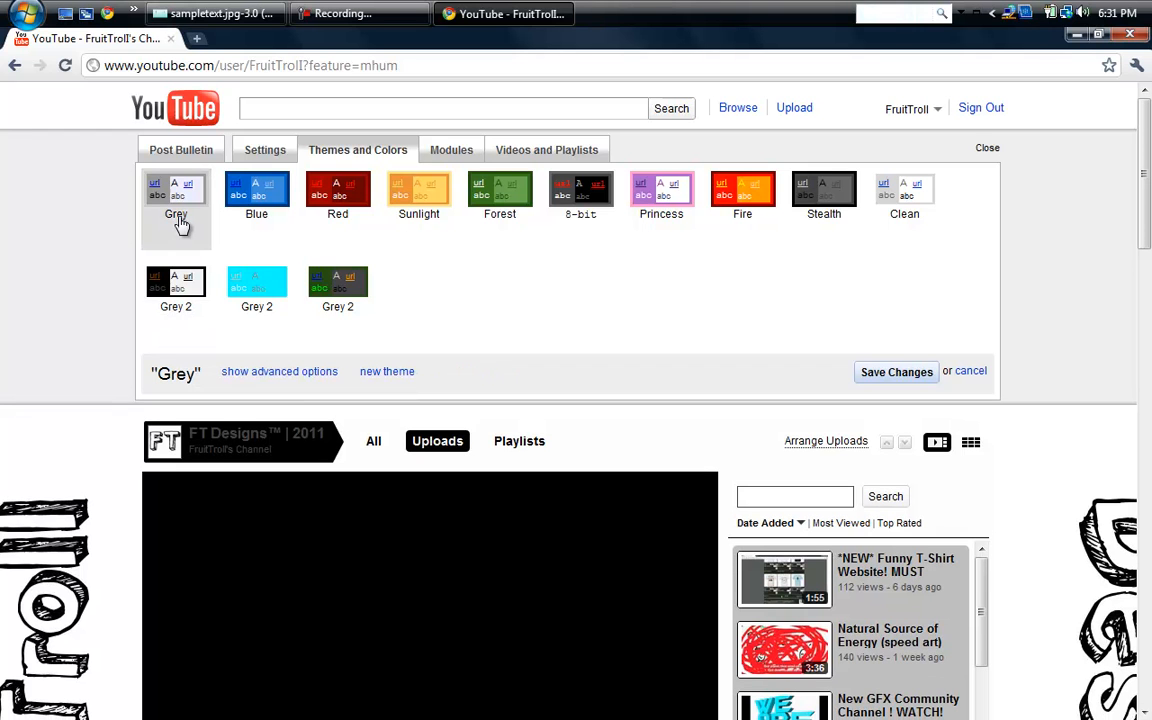
{"action": "left_click", "coordinate": [300, 373]}
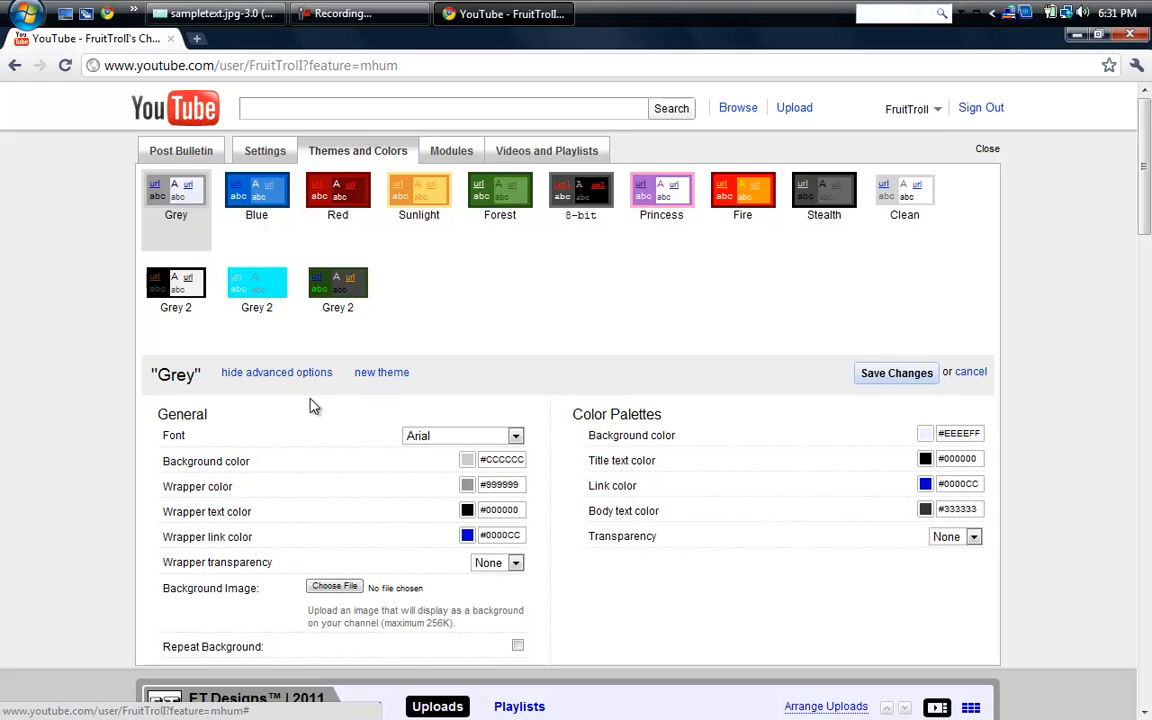
{"action": "left_click", "coordinate": [516, 563]}
{"action": "left_click", "coordinate": [516, 563]}
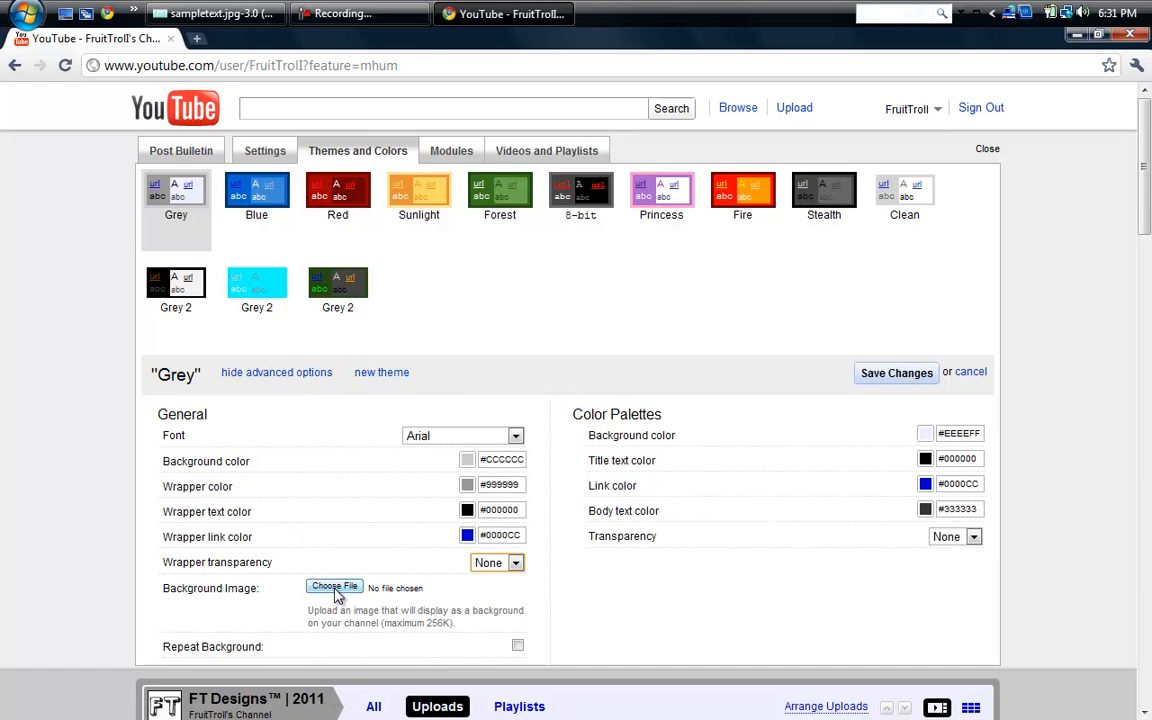
- Upload the sampletext image from the Downloads folder as the theme's background image
{"action": "left_click", "coordinate": [336, 589]}
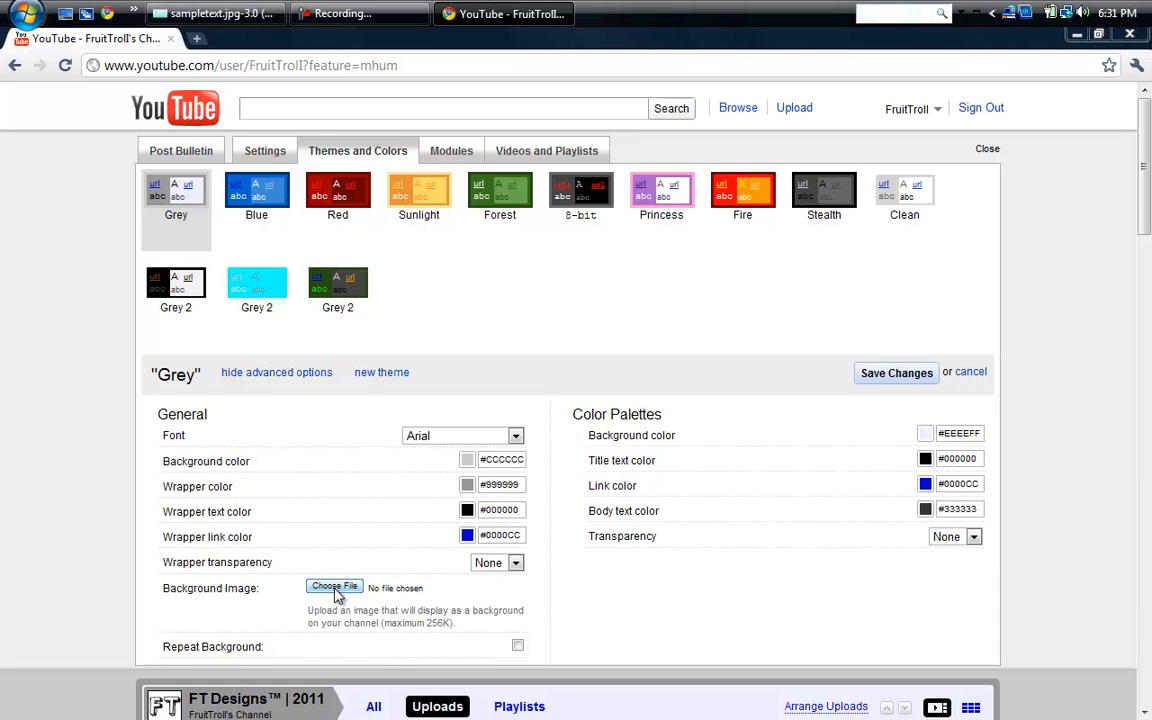
{"action": "left_click", "coordinate": [336, 590]}
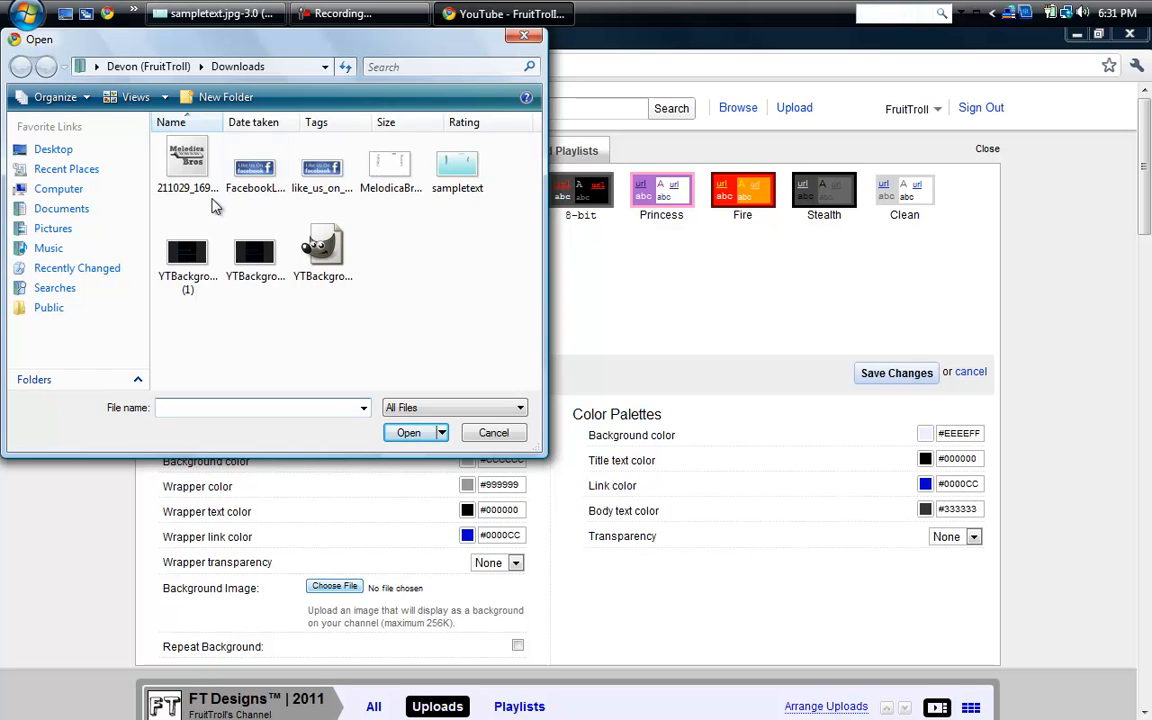
{"action": "double_click", "coordinate": [447, 173]}
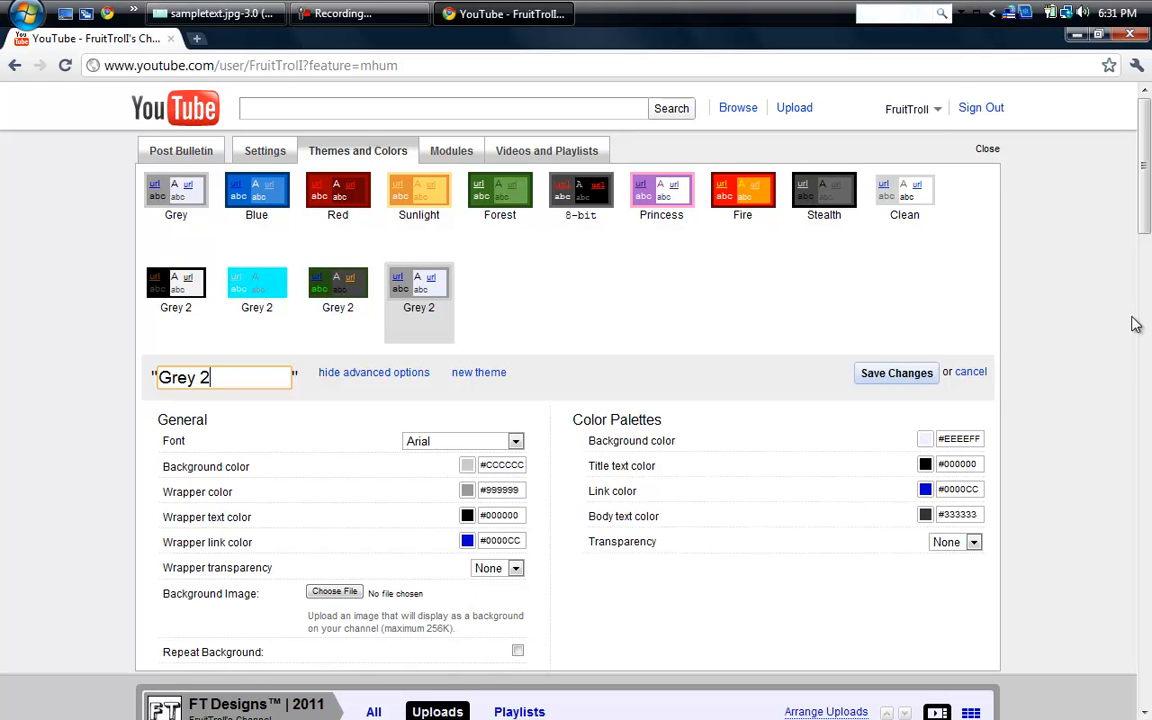
{"action": "left_click_drag", "start_coordinate": [1146, 208], "coordinate": [1120, 180]}
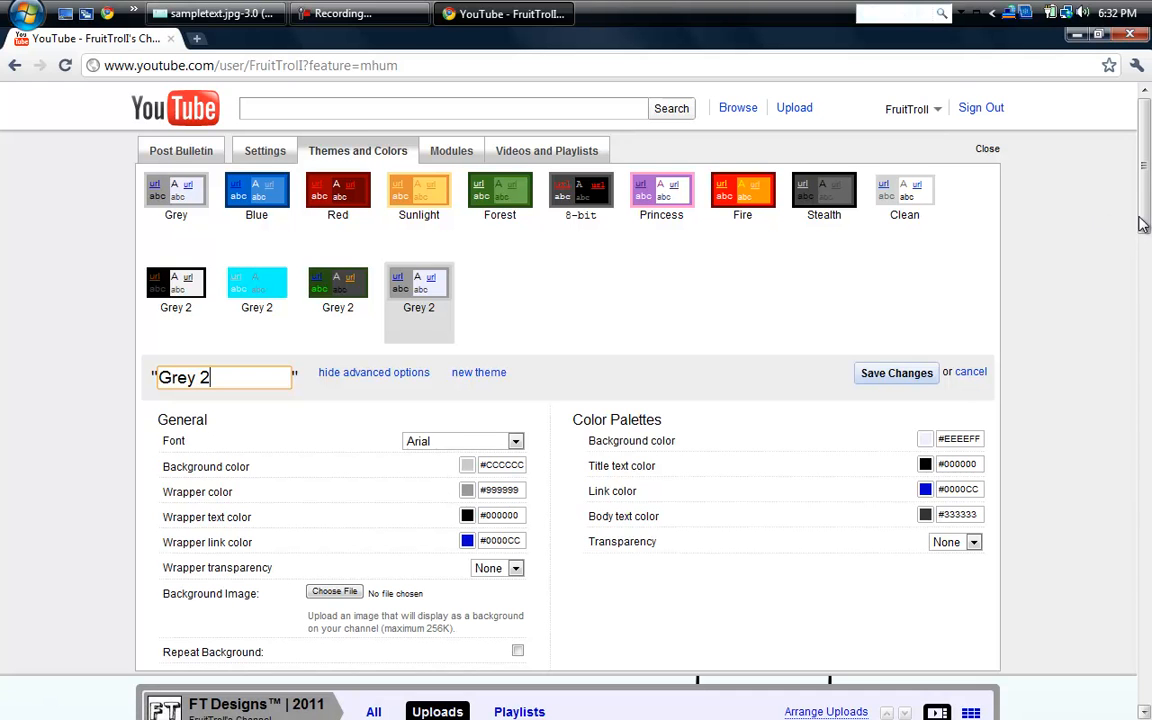
- Try cyan (#00FFFF) as the theme's general background color and check it against the channel preview
{"action": "left_click", "coordinate": [468, 466]}
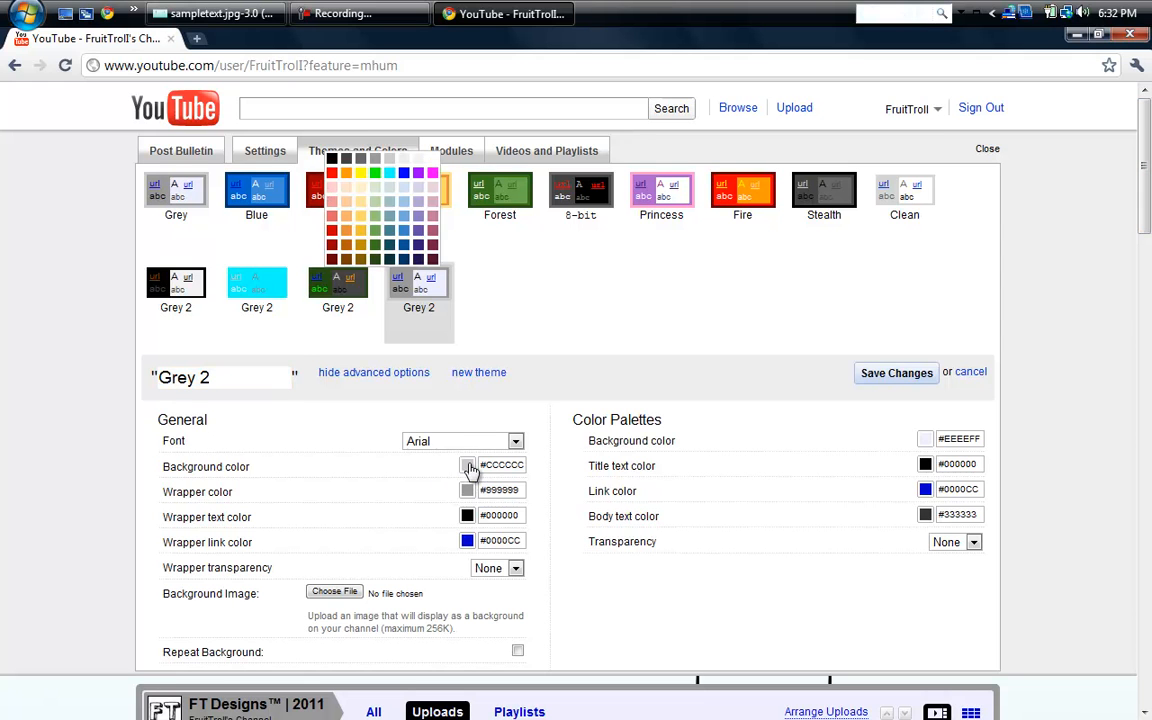
{"action": "left_click", "coordinate": [389, 175]}
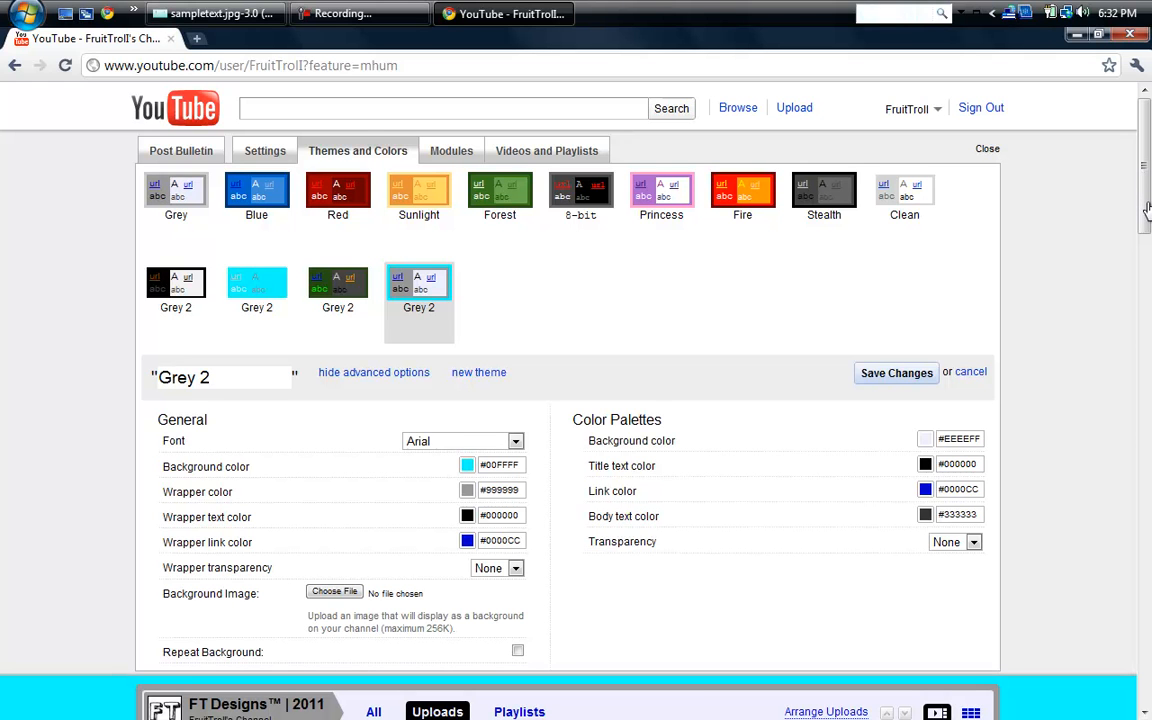
{"action": "scroll", "coordinate": [625, 317], "scroll_direction": "down", "scroll_amount": 2}
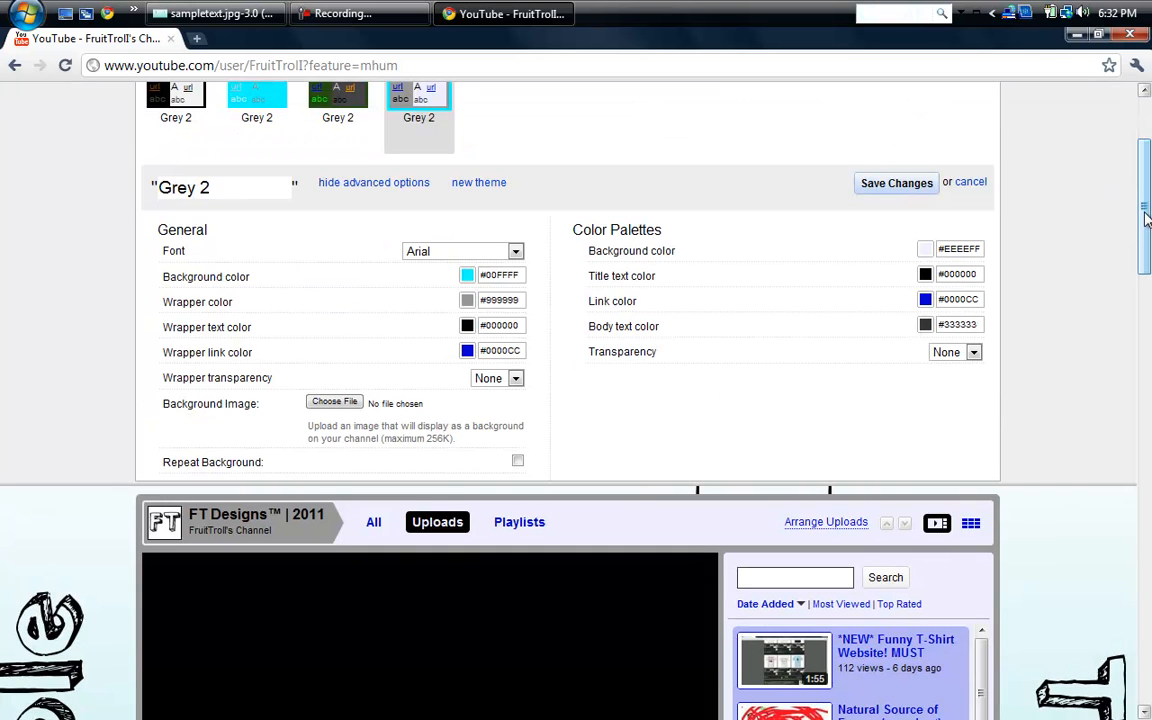
{"action": "left_click_drag", "start_coordinate": [1146, 218], "coordinate": [1143, 120]}
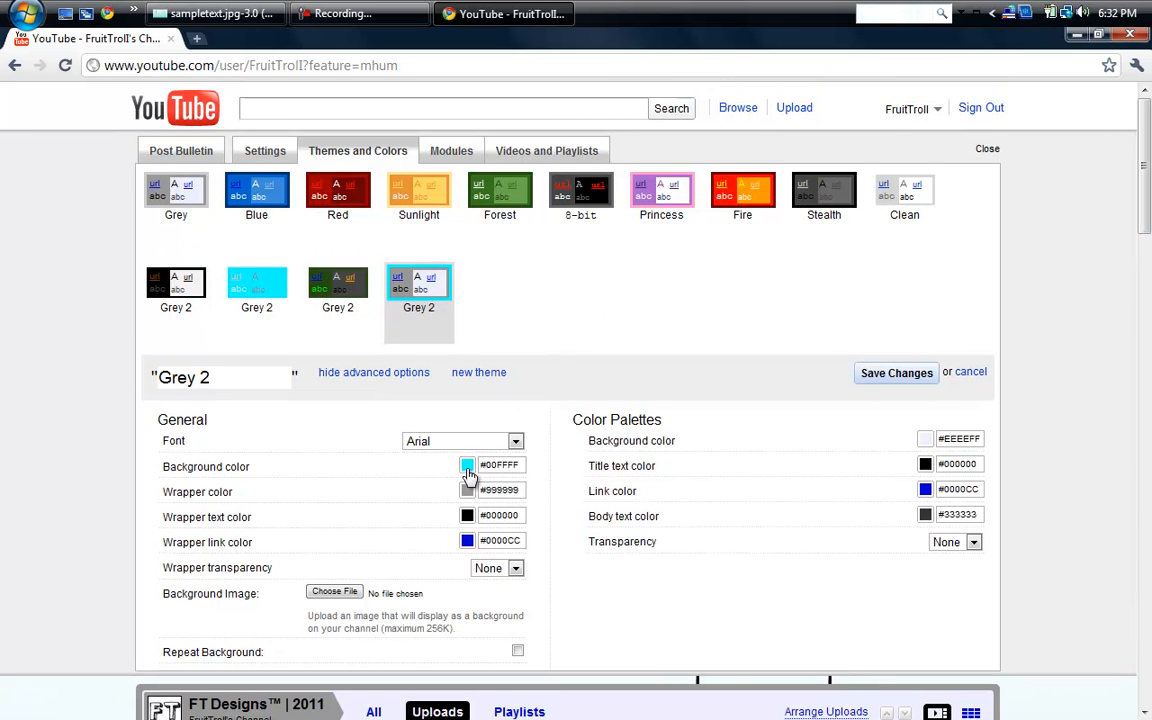
- Set the theme's general background color to light blue (#9FC5E8) and check how it meets the image's lower edge
{"action": "left_click", "coordinate": [467, 467]}
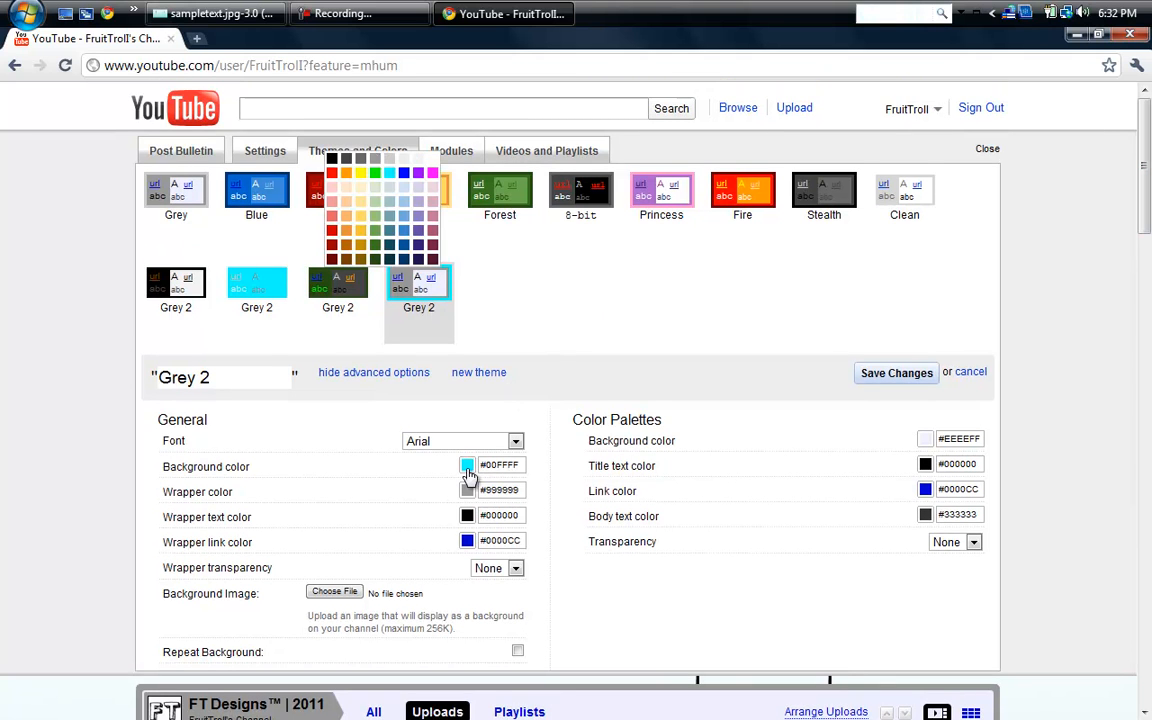
{"action": "left_click", "coordinate": [403, 204]}
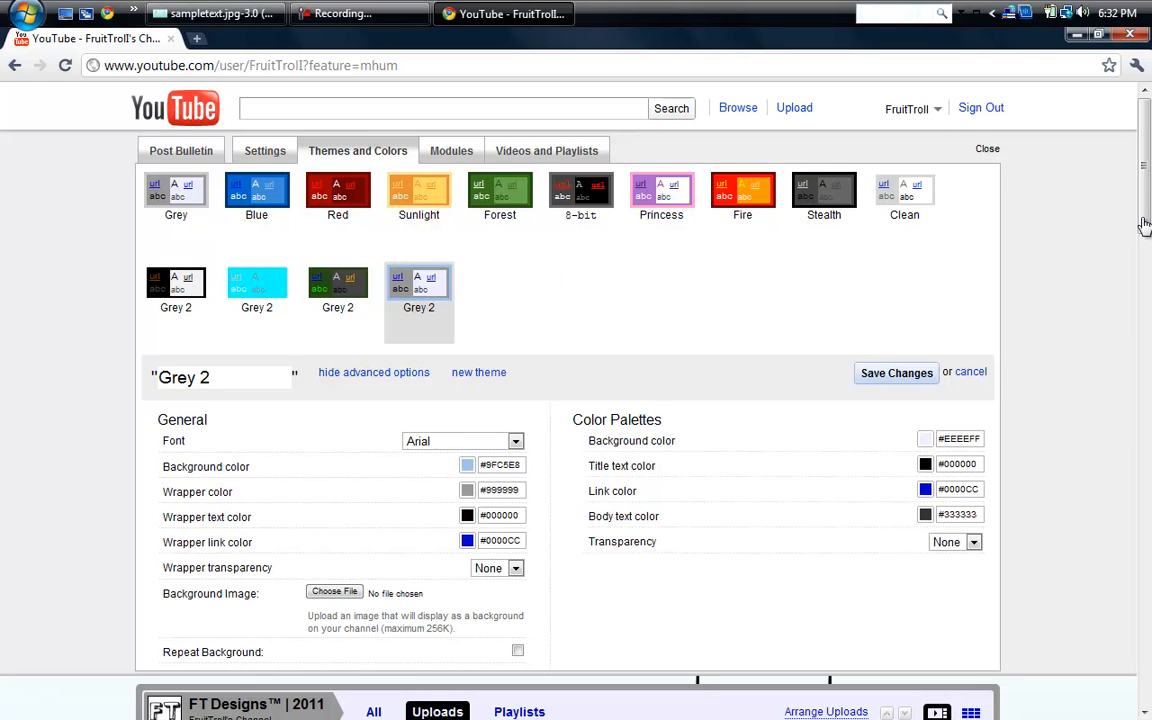
{"action": "left_click_drag", "start_coordinate": [1145, 226], "coordinate": [1144, 274]}
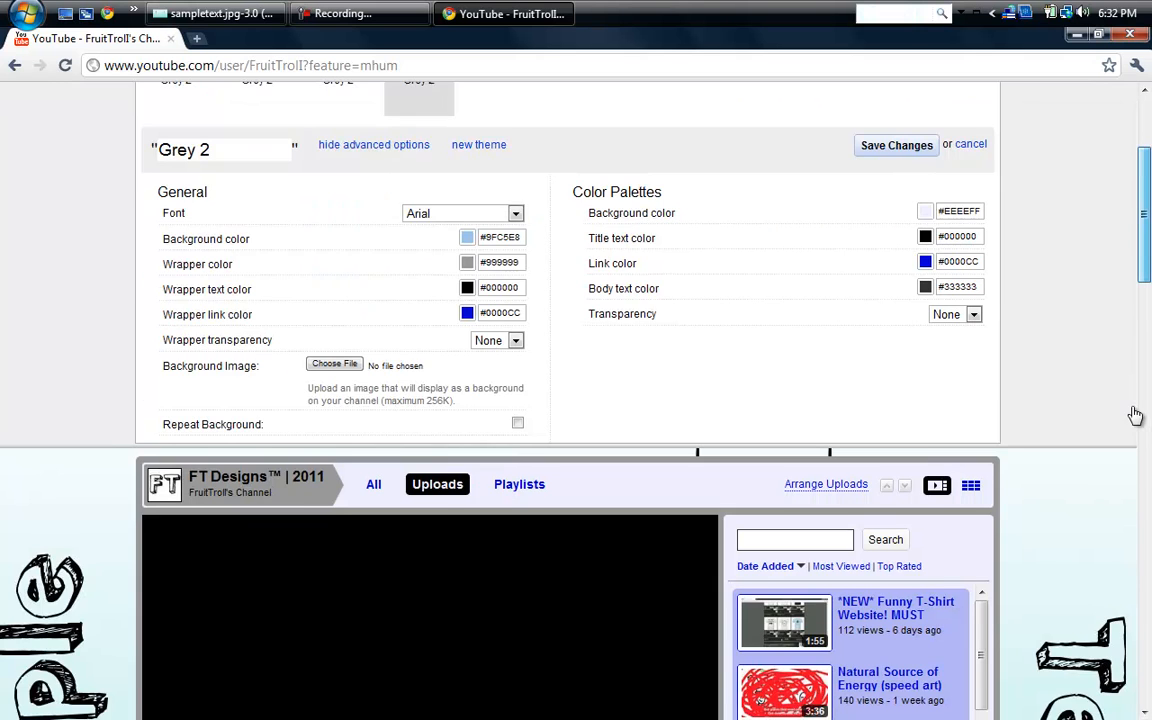
{"action": "left_click_drag", "start_coordinate": [1134, 412], "coordinate": [1146, 492]}
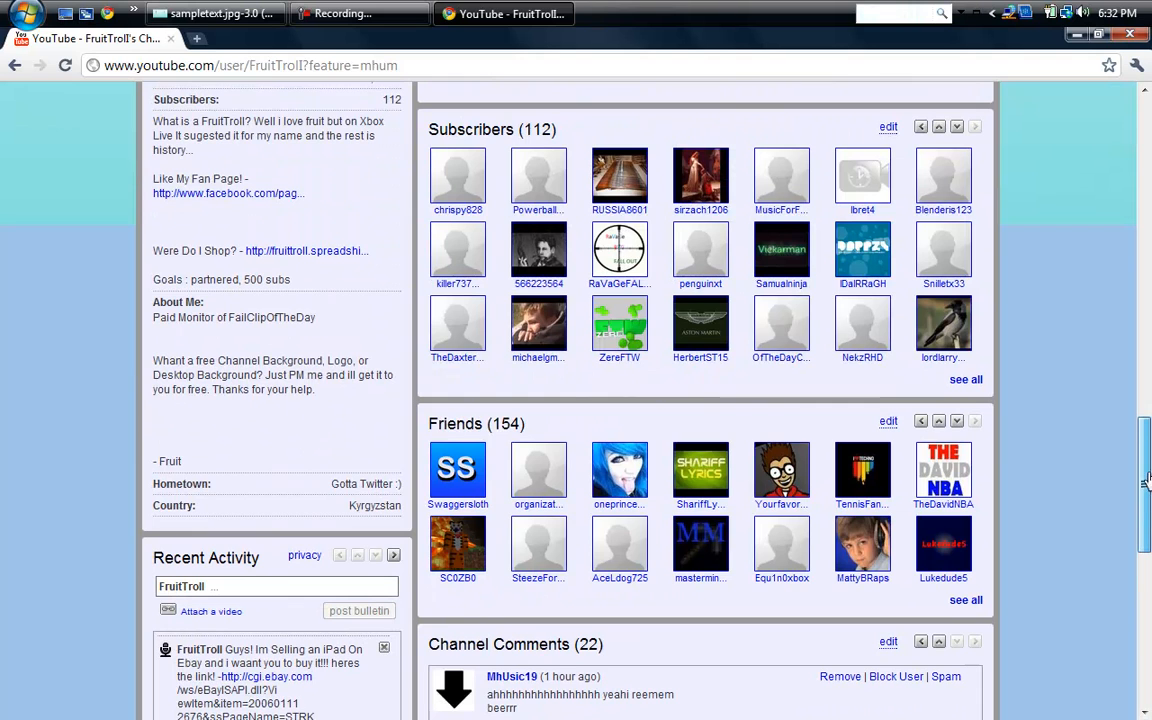
{"action": "left_click", "coordinate": [1148, 212]}
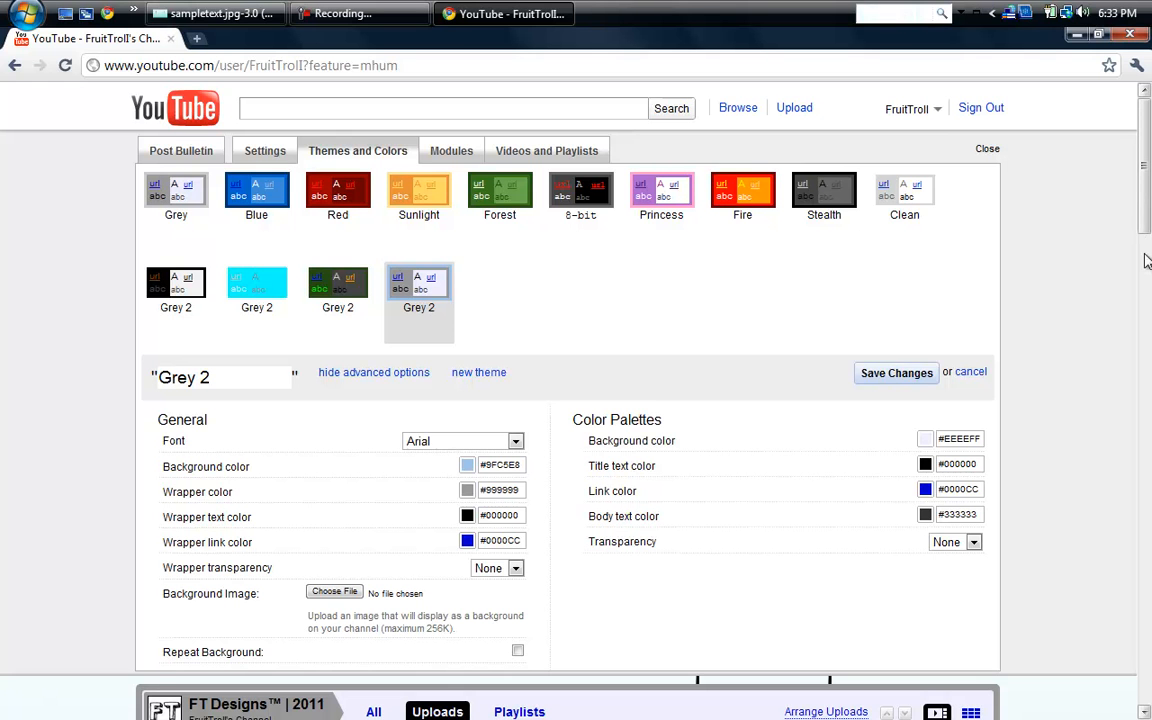
- Set the Color Palettes transparency to 100%
{"action": "left_click_drag", "start_coordinate": [1147, 261], "coordinate": [1147, 322]}
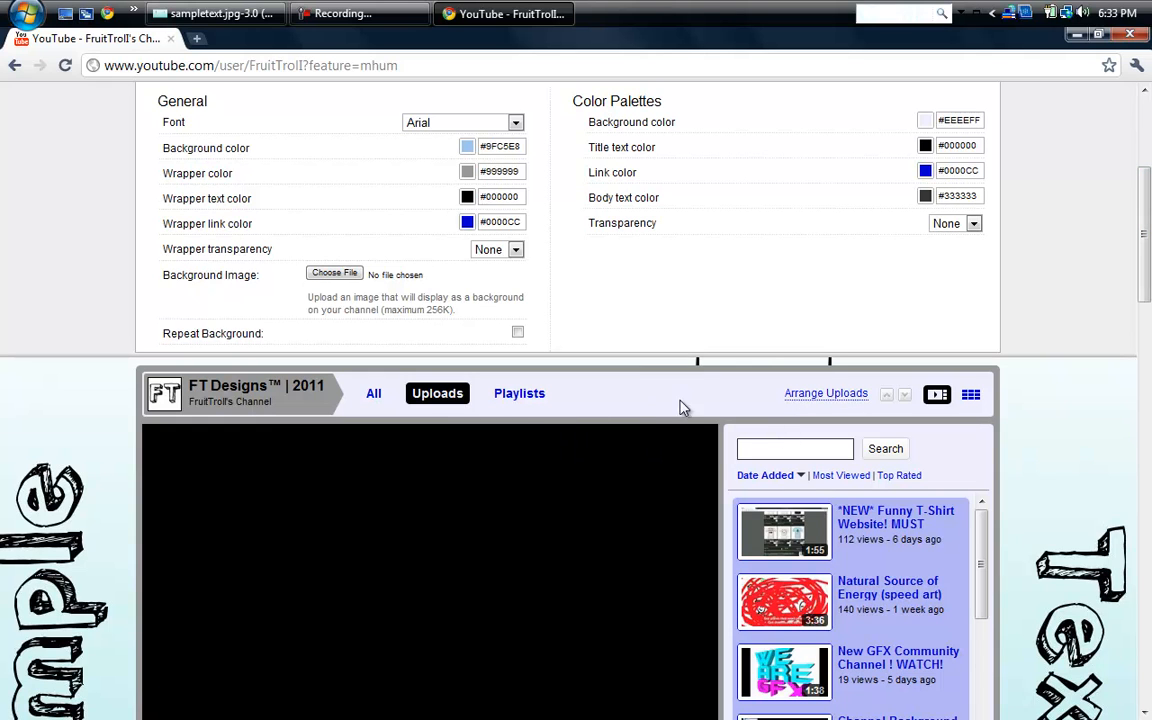
{"action": "left_click", "coordinate": [975, 227]}
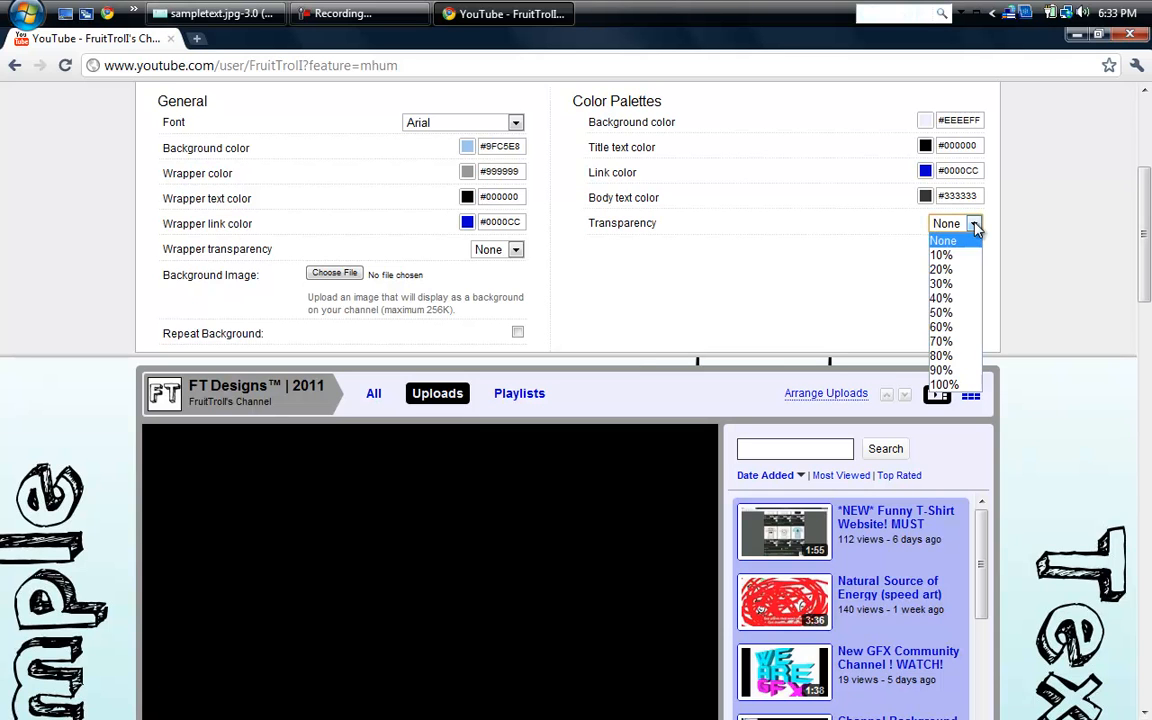
{"action": "left_click", "coordinate": [953, 390]}
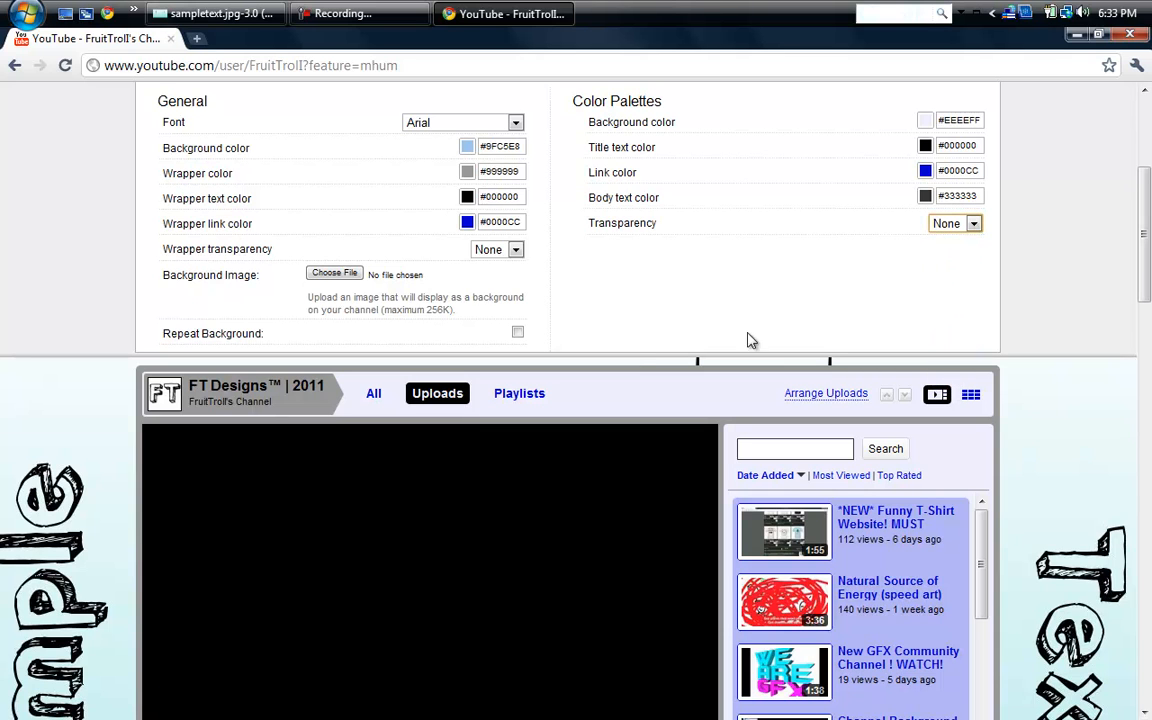
- Set the theme's wrapper transparency to 100%
{"action": "left_click", "coordinate": [516, 251]}
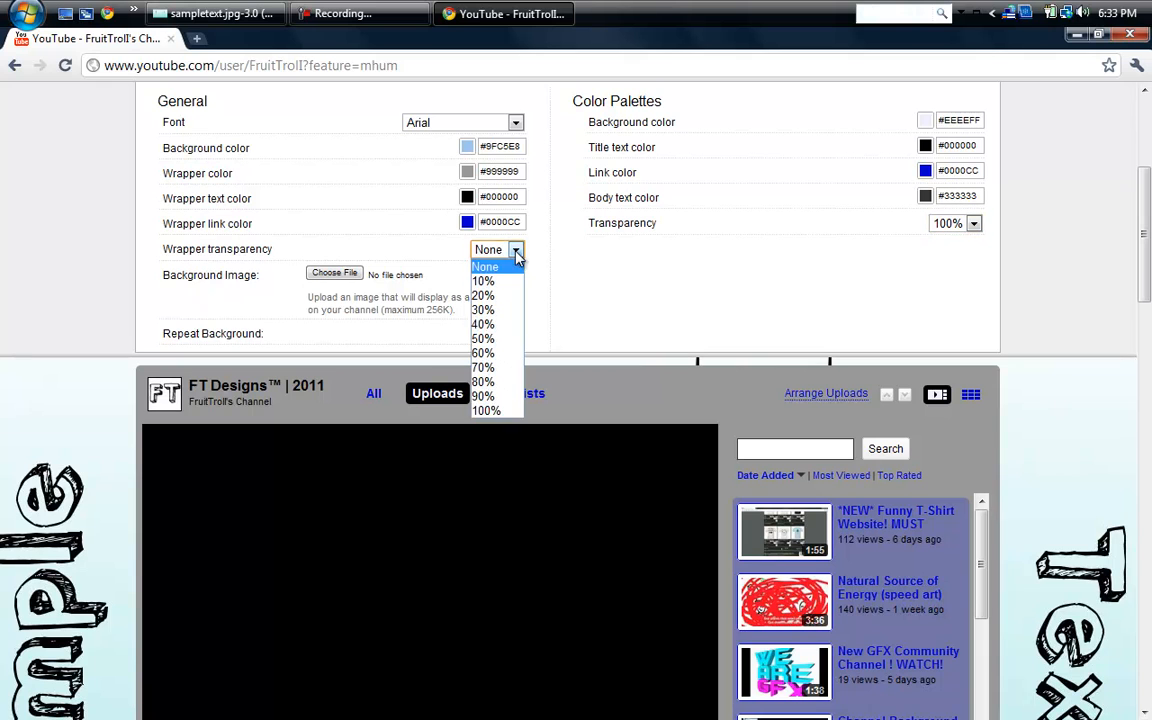
{"action": "left_click", "coordinate": [490, 413]}
{"action": "left_click", "coordinate": [478, 413]}
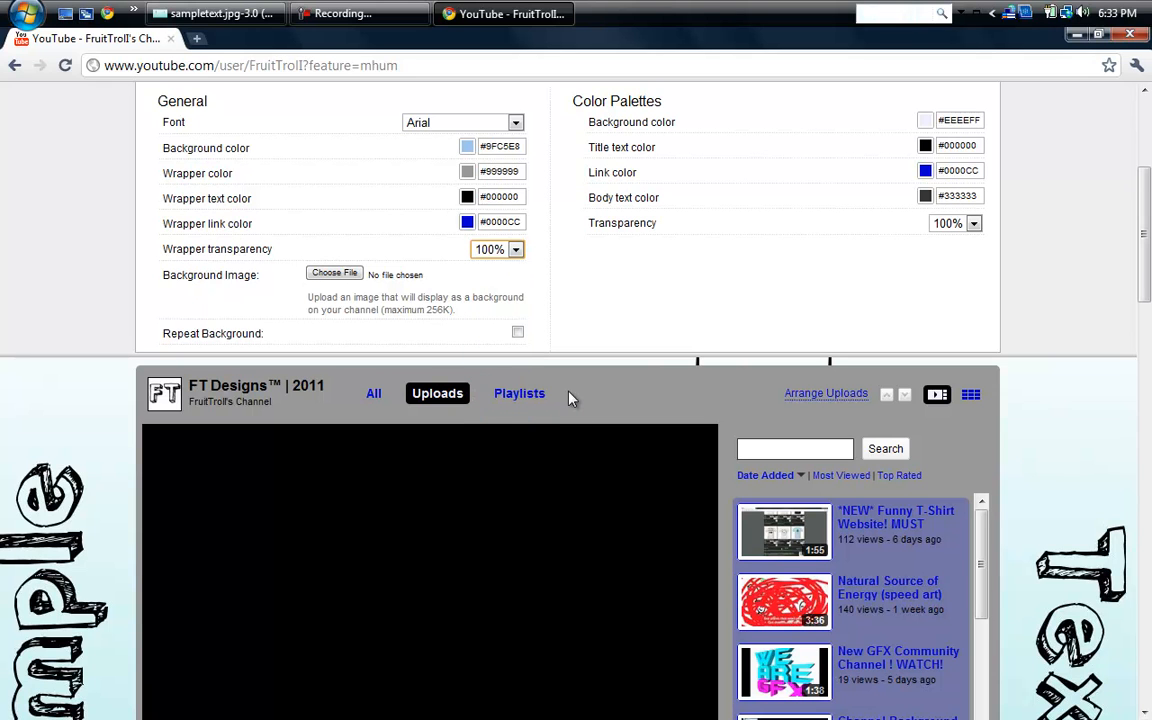
{"action": "left_click", "coordinate": [710, 331]}
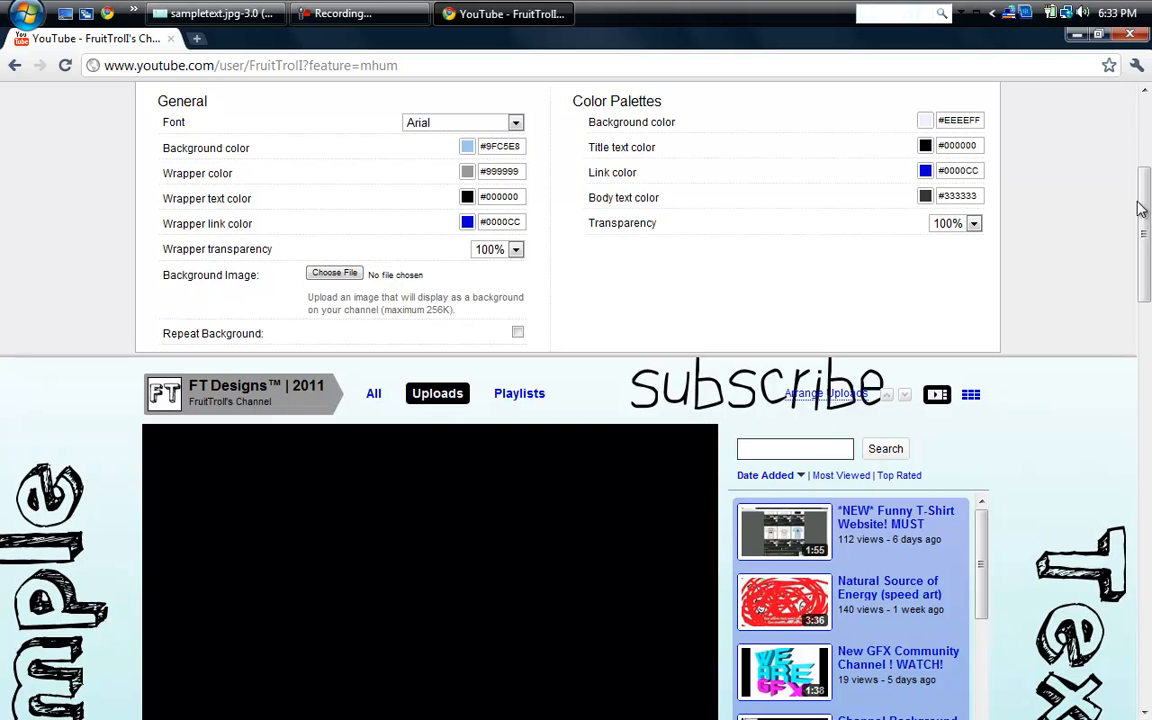
- Set the Color Palettes transparency to 40%
{"action": "left_click", "coordinate": [965, 227]}
{"action": "left_click", "coordinate": [952, 312]}
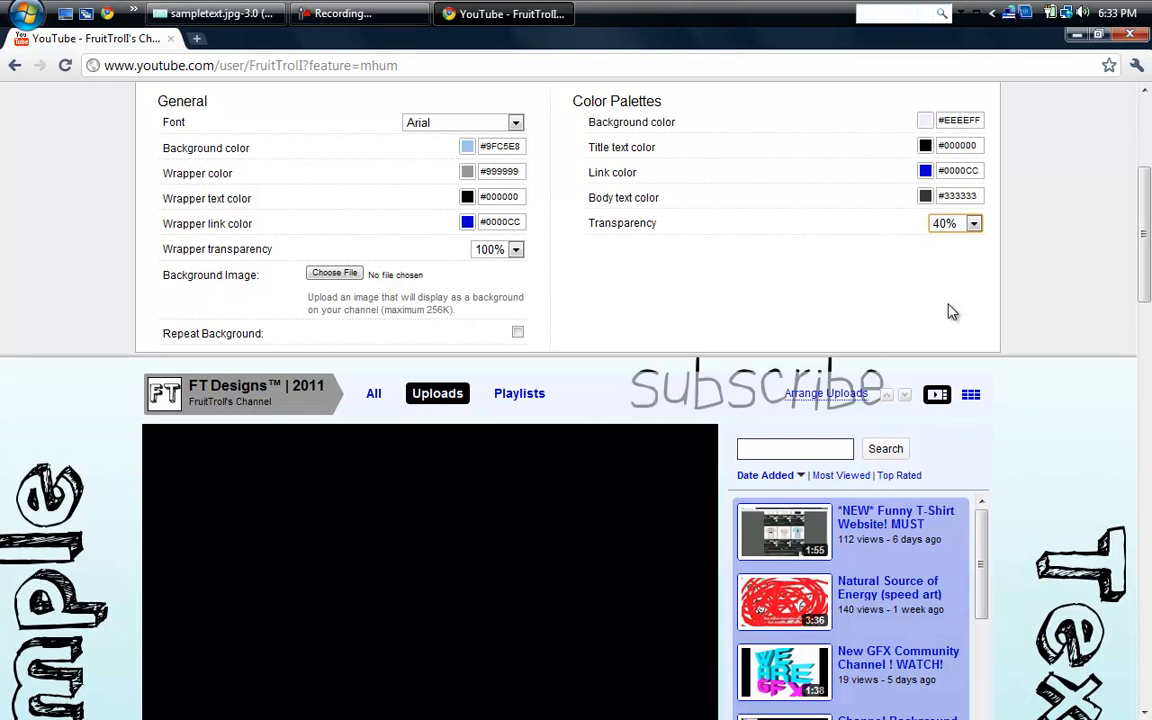
{"action": "left_click", "coordinate": [1030, 231]}
{"action": "left_click_drag", "start_coordinate": [1146, 261], "coordinate": [1148, 147]}
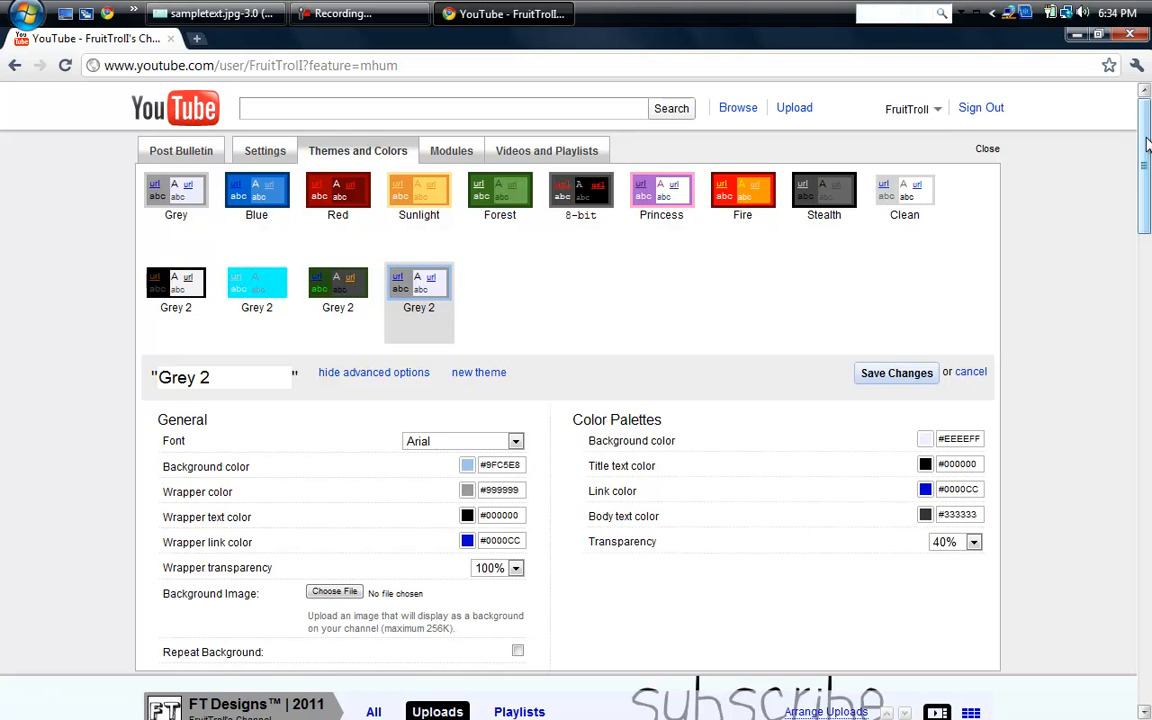
- Switch to the sampletext.jpg image in GIMP and dismiss the empty text editor without adding any text
{"action": "left_click", "coordinate": [424, 11]}
{"action": "left_click", "coordinate": [221, 10]}
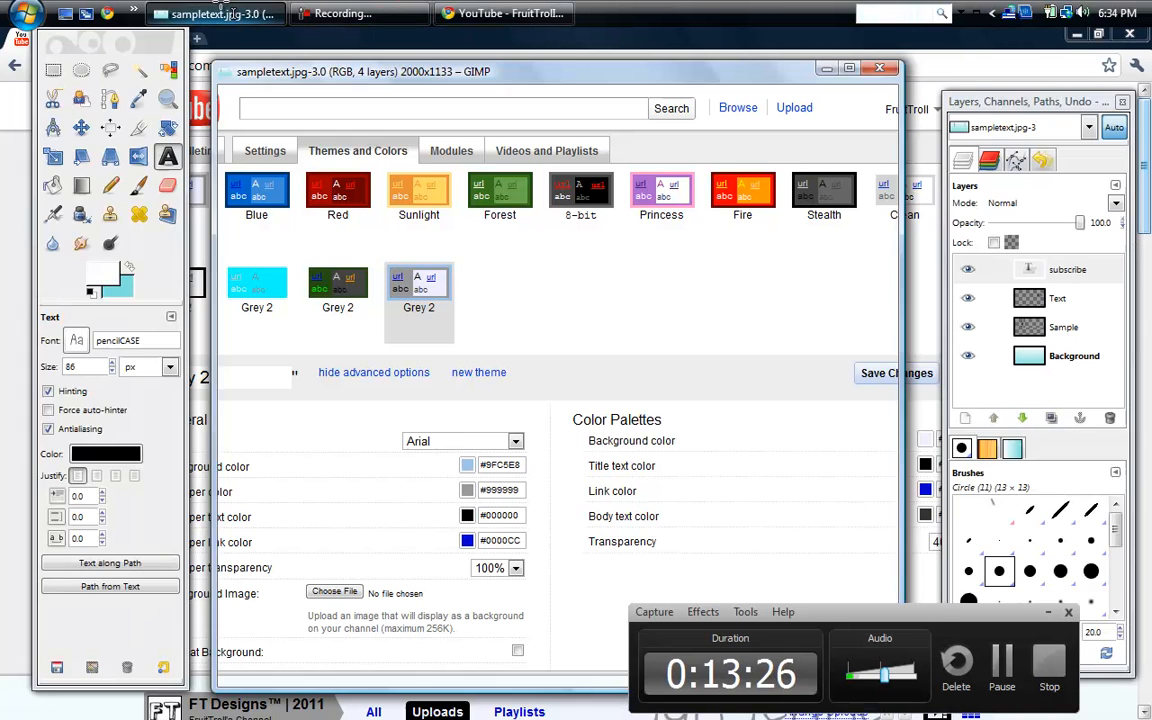
{"action": "left_click", "coordinate": [684, 270]}
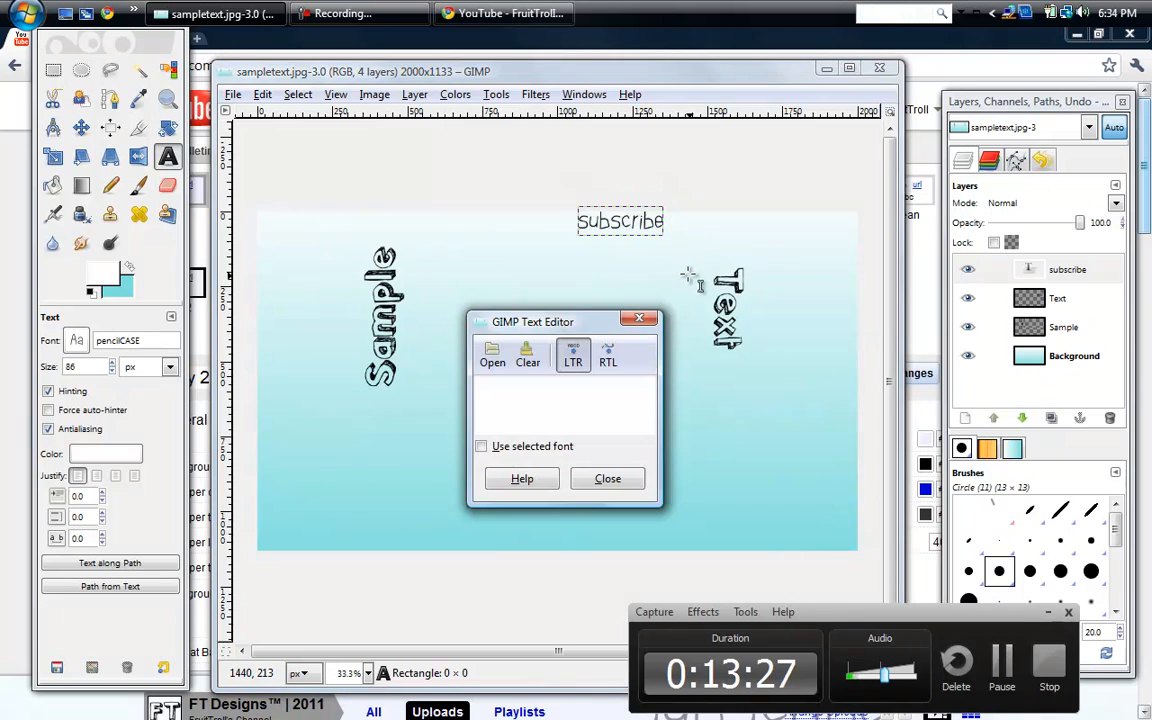
{"action": "left_click", "coordinate": [638, 319]}
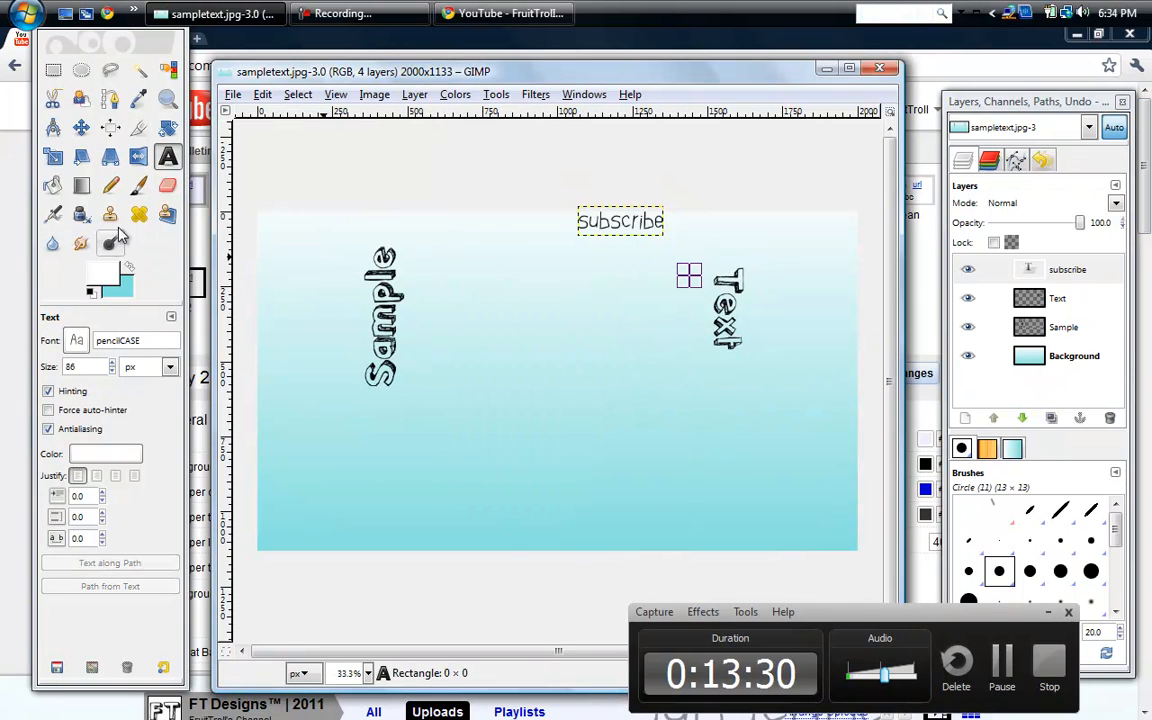
- Move the "subscribe" text layer from the image's upper edge to just below and right of the vertical "Sample" text
{"action": "left_click", "coordinate": [81, 128]}
{"action": "left_click_drag", "start_coordinate": [634, 218], "coordinate": [579, 374]}
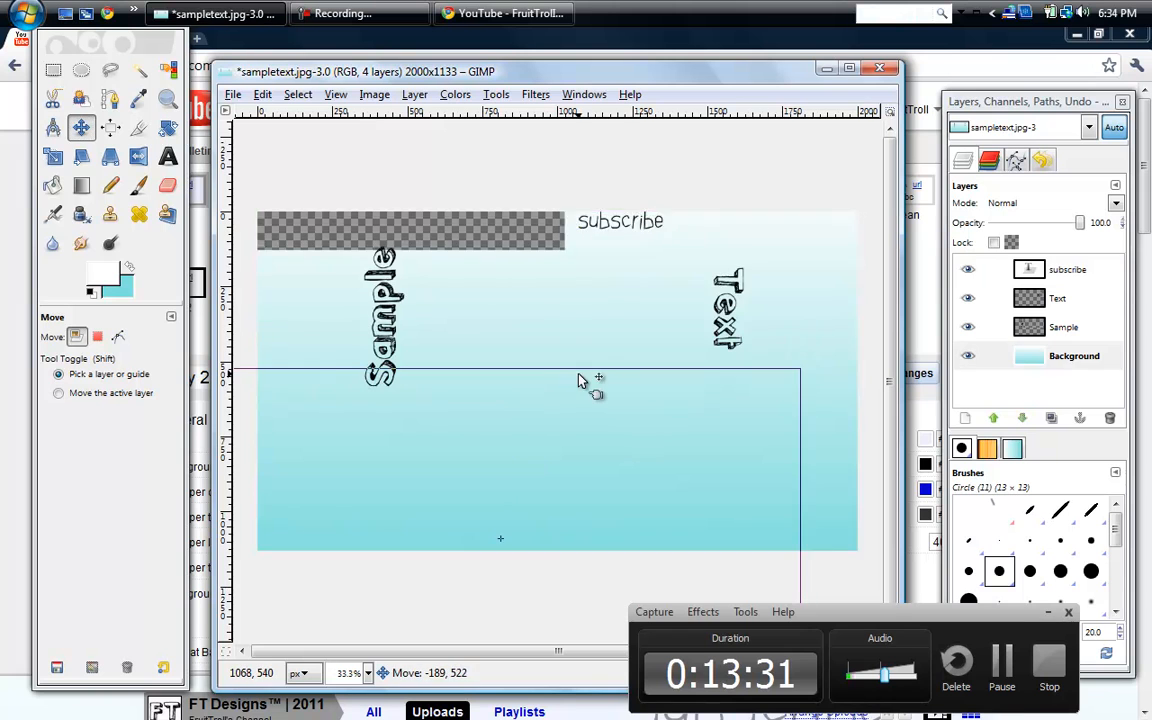
{"action": "key", "text": "ctrl+z"}
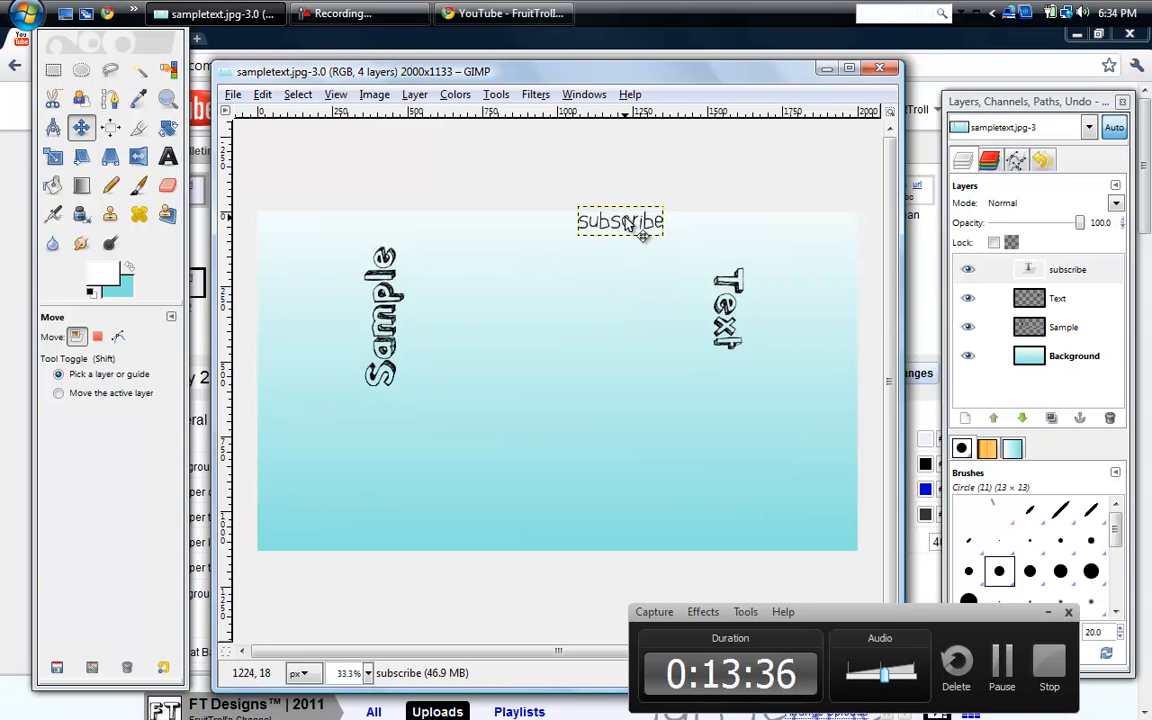
{"action": "left_click", "coordinate": [629, 223]}
{"action": "left_click", "coordinate": [628, 223]}
{"action": "left_click_drag", "start_coordinate": [629, 223], "coordinate": [490, 410]}
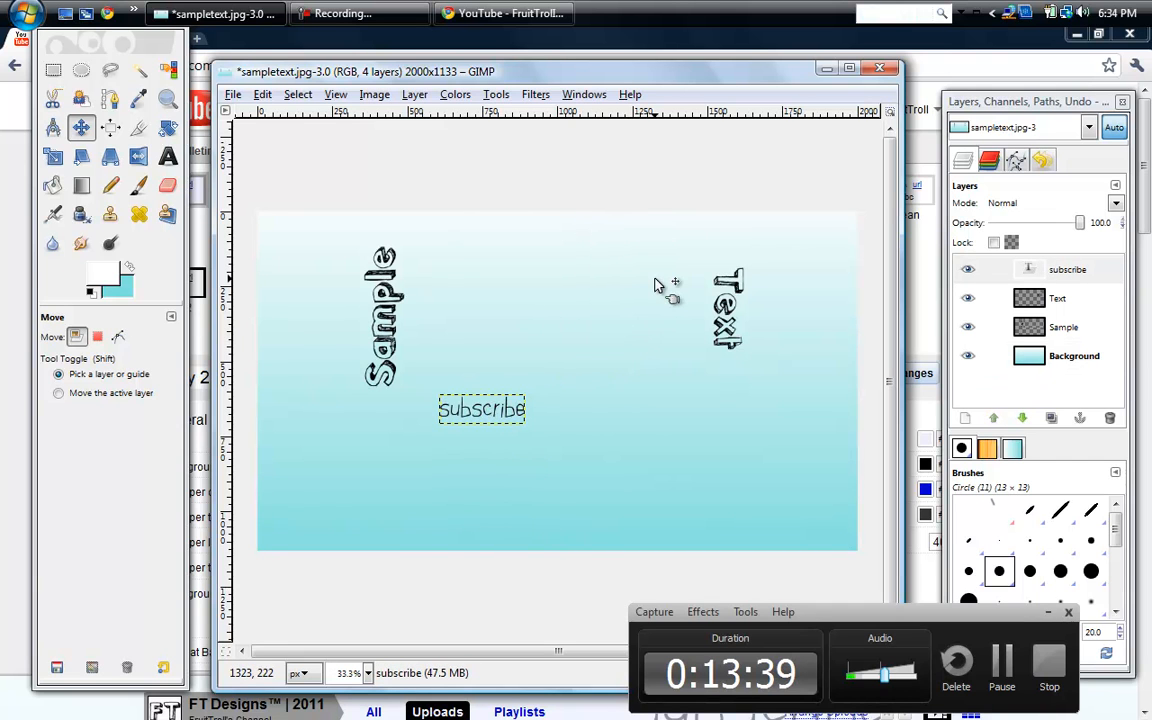